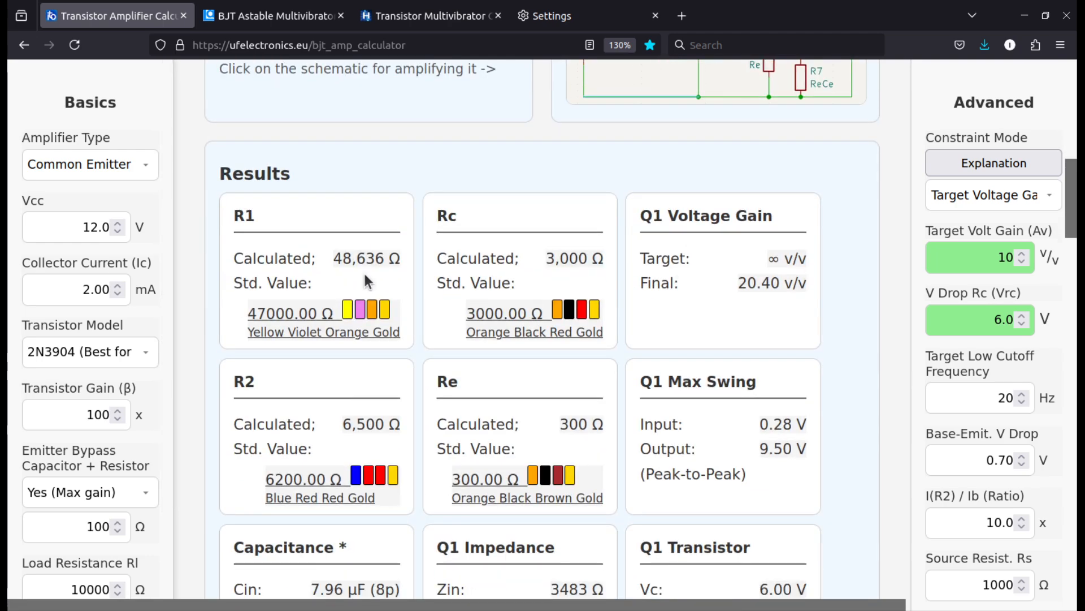
scroll(364, 273, "down", 2)
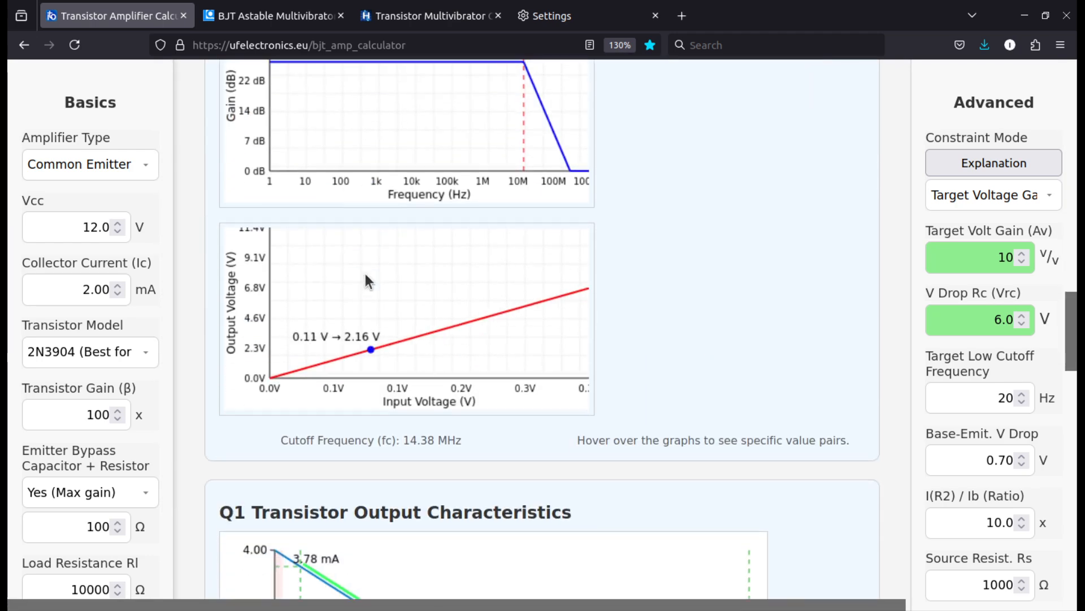
Switch the amplifier type to Common Collector, check its constraint mode, and return to Common Emitter
scroll(299, 234, "up", 20)
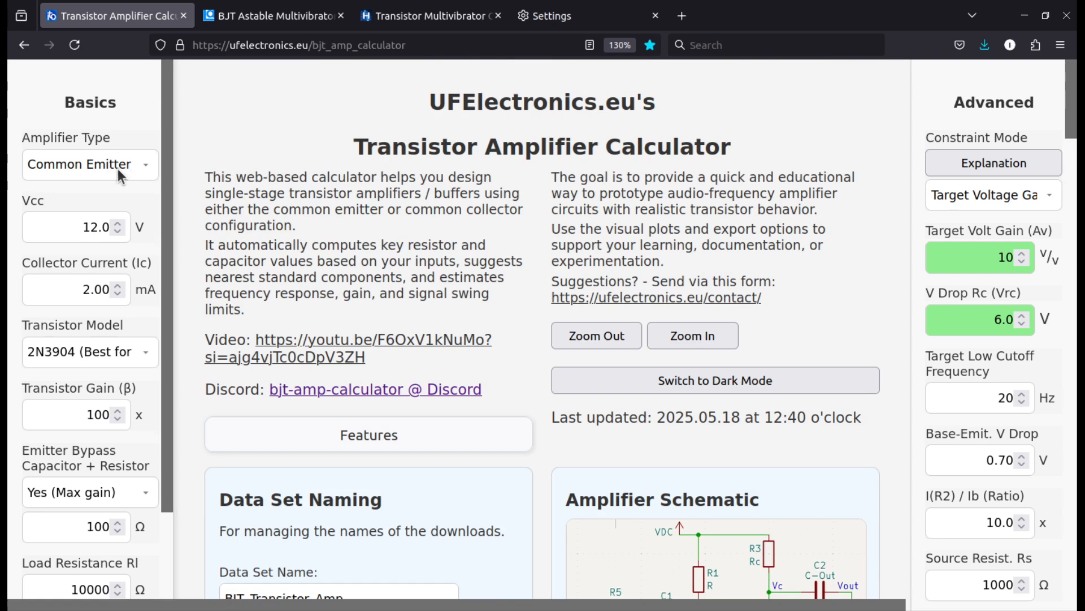
left_click(145, 169)
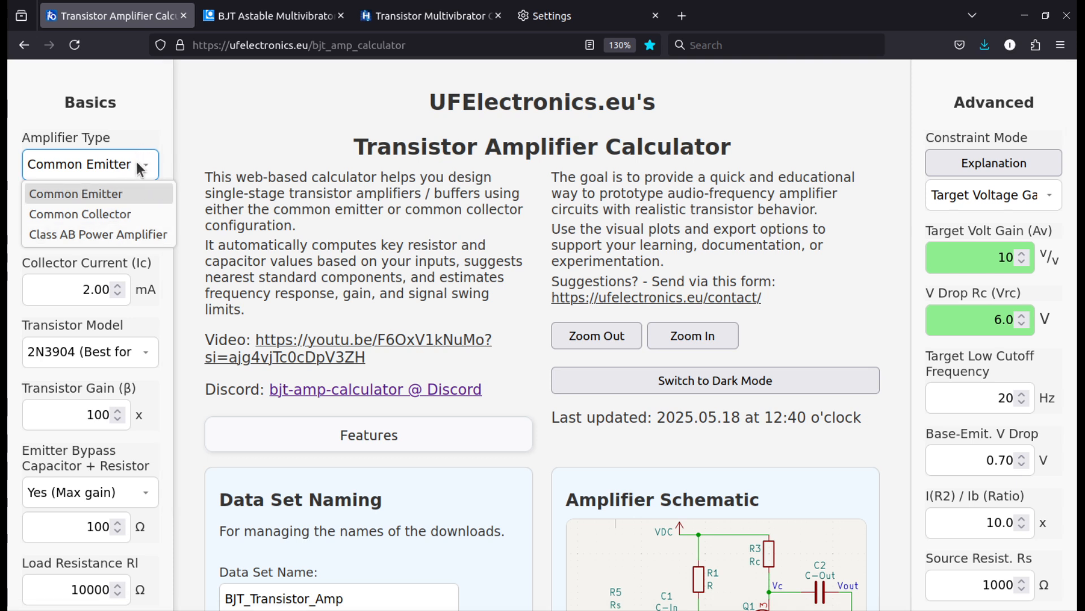
left_click(151, 213)
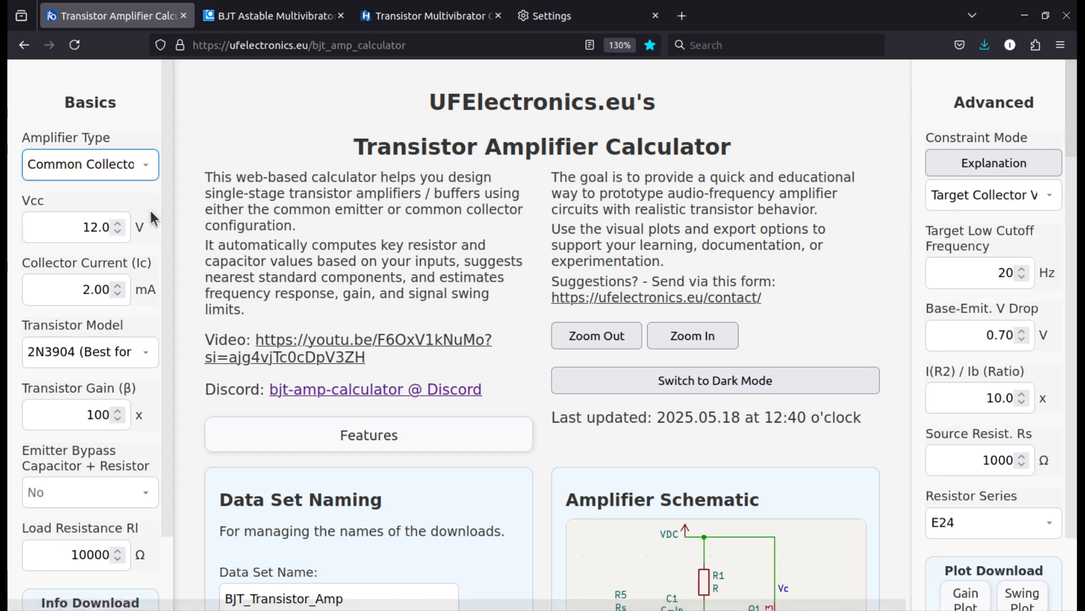
left_click(944, 198)
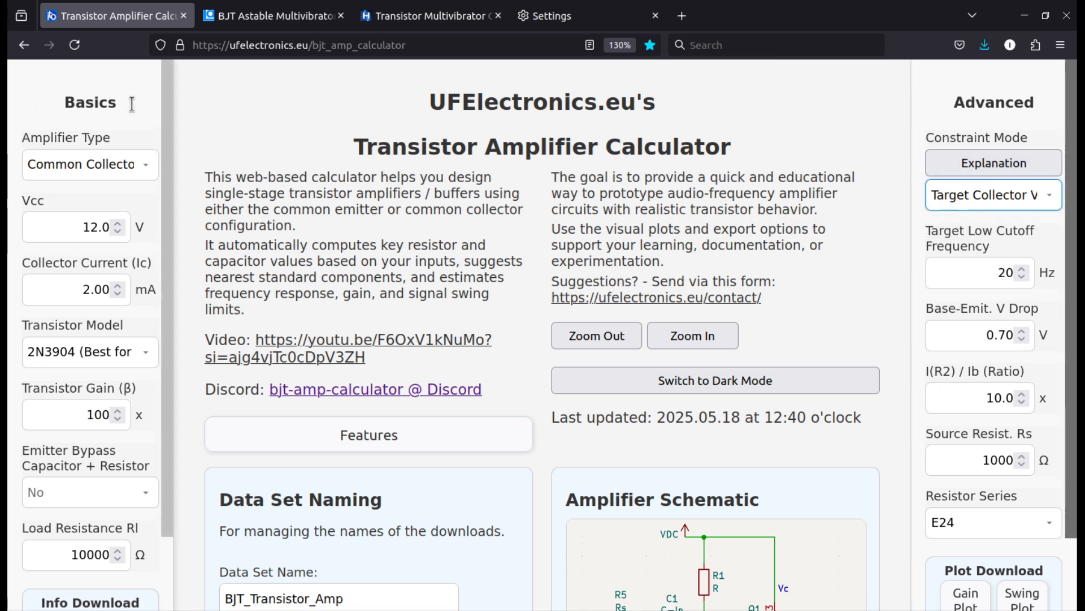
left_click(79, 176)
left_click(79, 193)
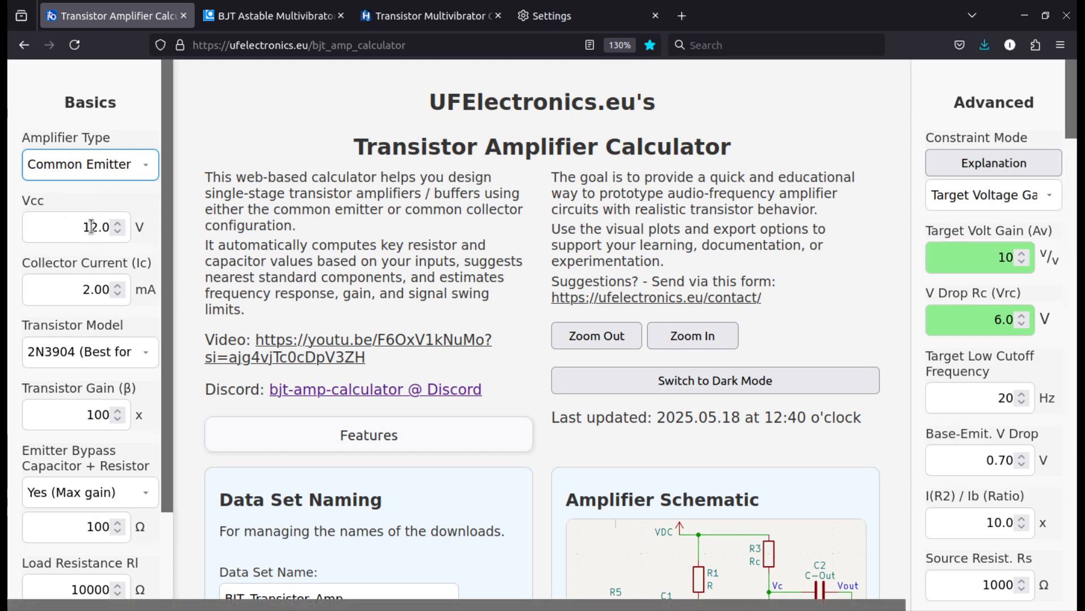
Enlarge the Common Emitter amplifier schematic, examine the circuit, and close the enlarged view
scroll(531, 315, "down", 5)
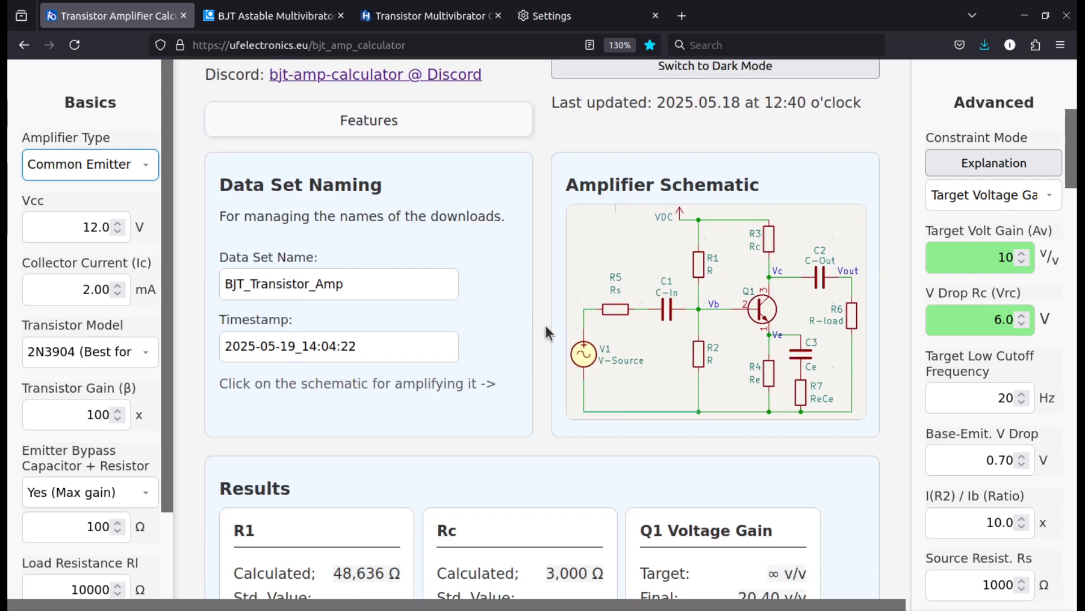
left_click(691, 292)
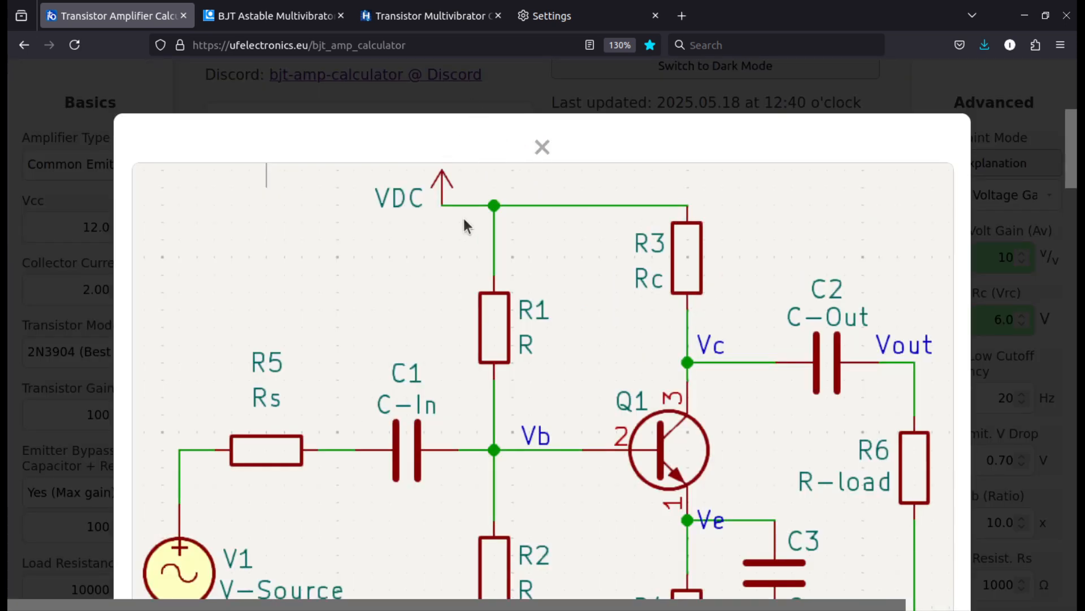
scroll(475, 390, "down", 2)
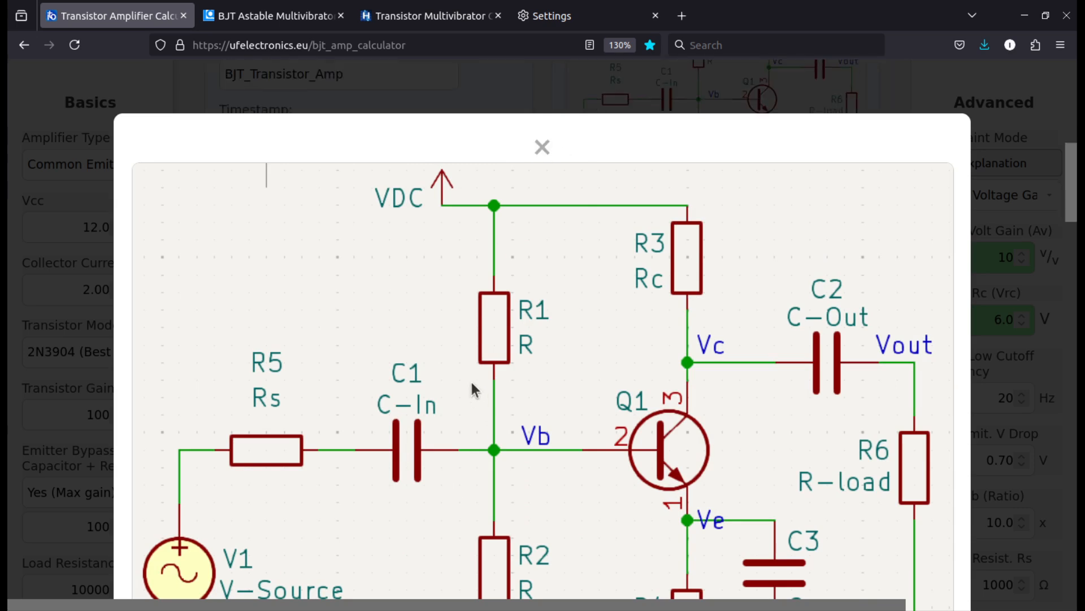
left_click(453, 107)
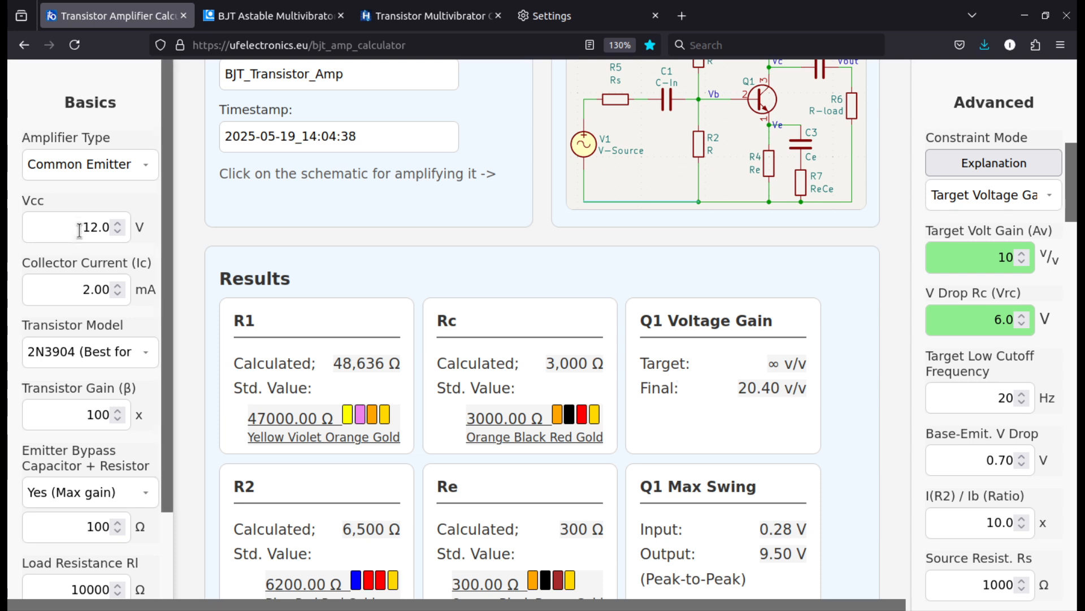
Review the Vcc and collector current inputs and the list of available transistor models without changing them
left_click_drag(80, 228, 105, 228)
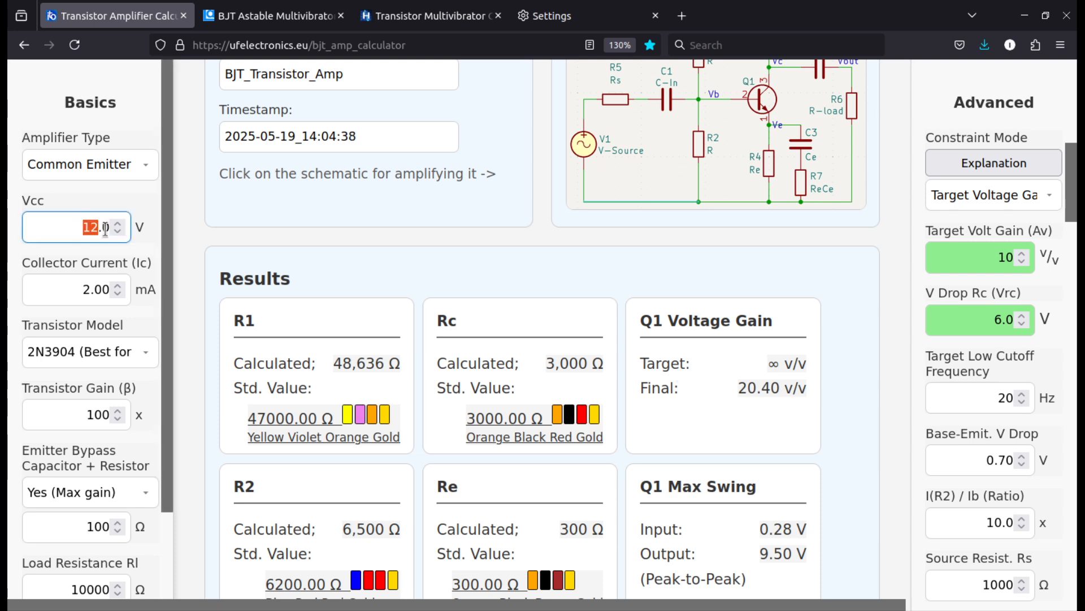
double_click(59, 297)
scroll(761, 266, "up", 2)
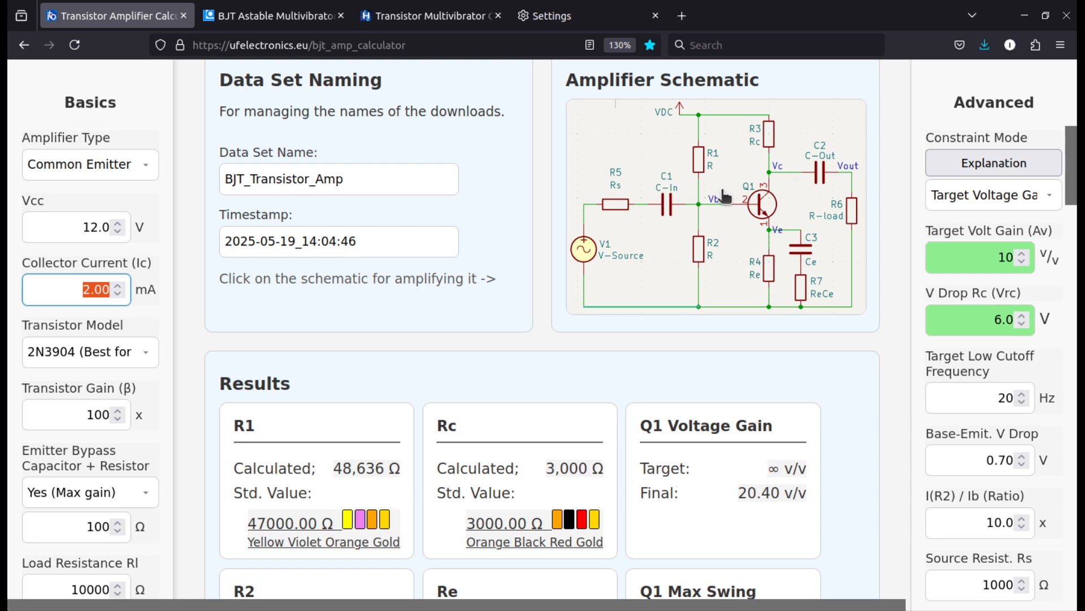
scroll(88, 365, "down", 2)
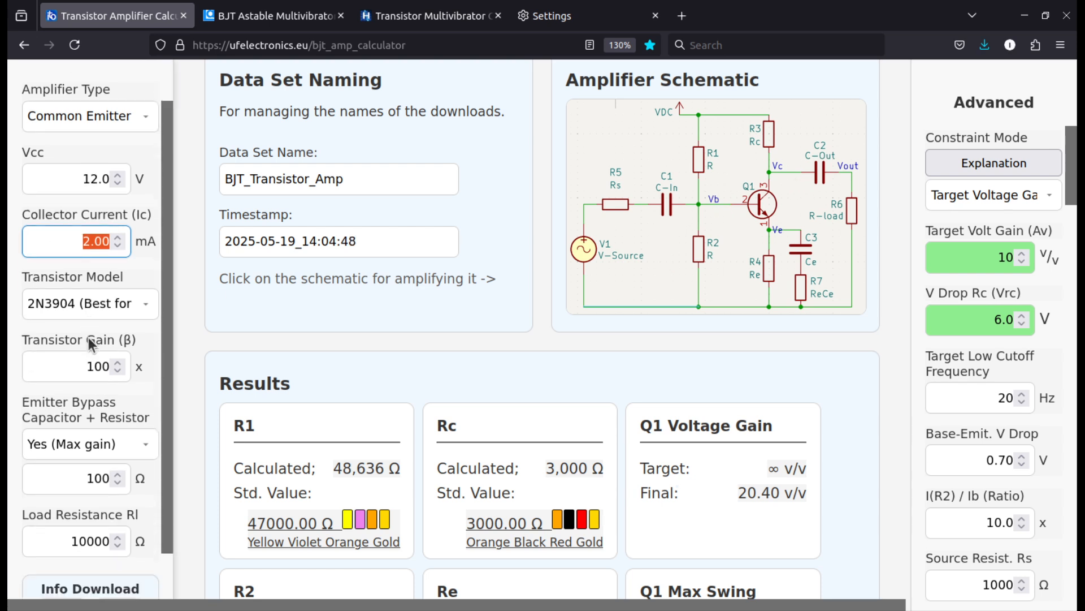
left_click(102, 249)
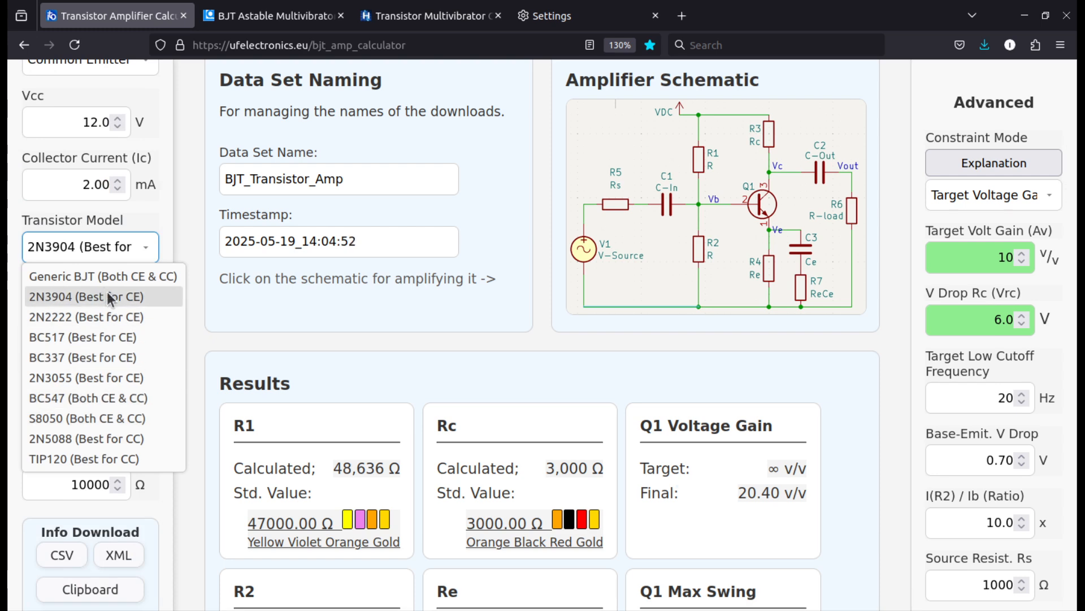
left_click(237, 347)
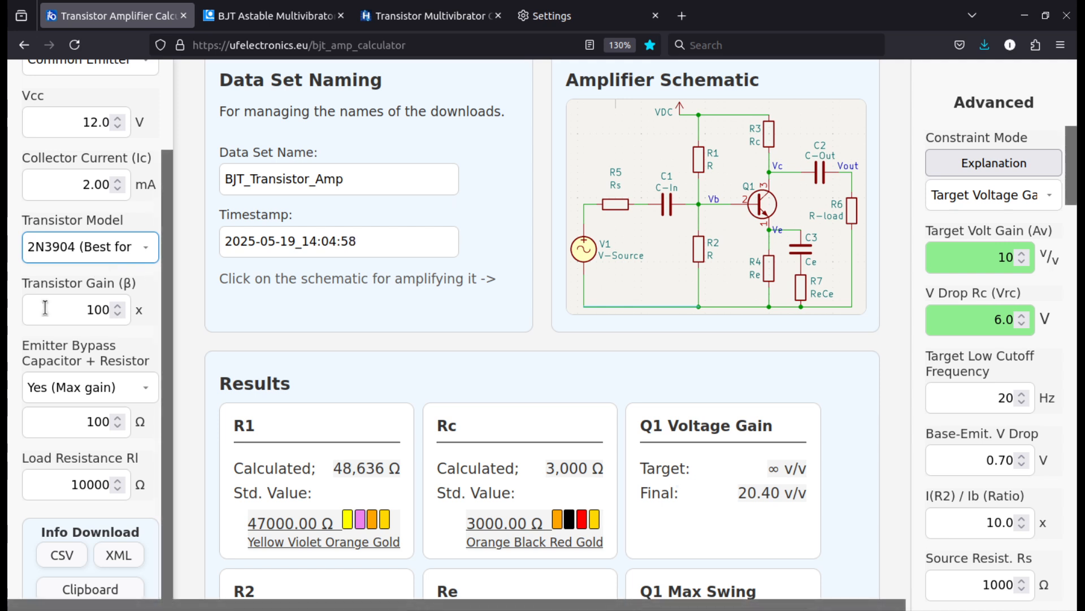
Examine the transistor gain, emitter bypass capacitor and resistor, and load resistance inputs
scroll(45, 308, "down", 1)
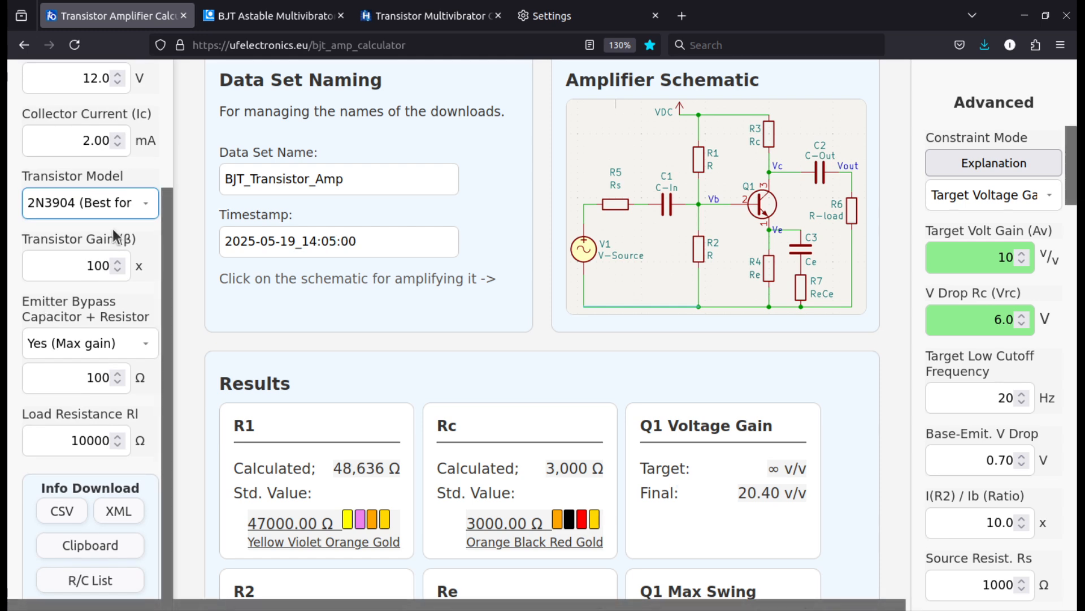
scroll(67, 305, "down", 2)
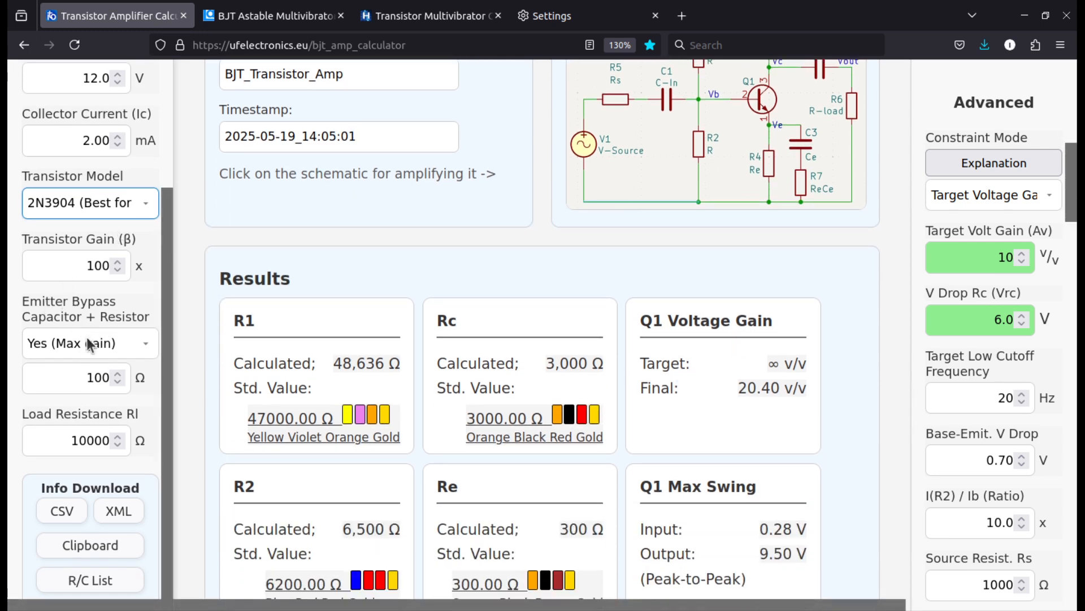
scroll(703, 233, "up", 2)
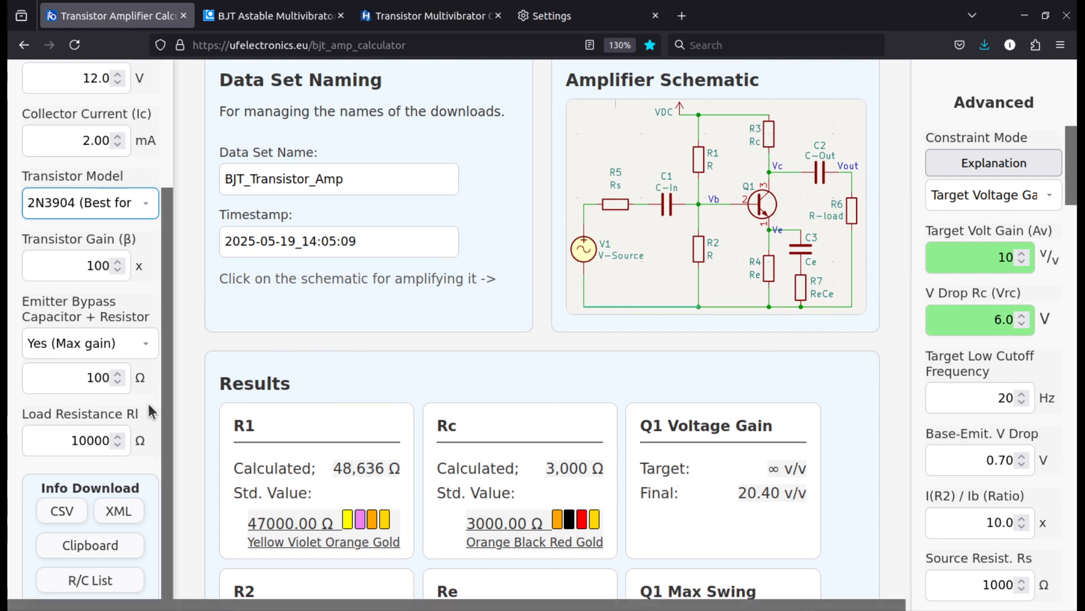
double_click(84, 375)
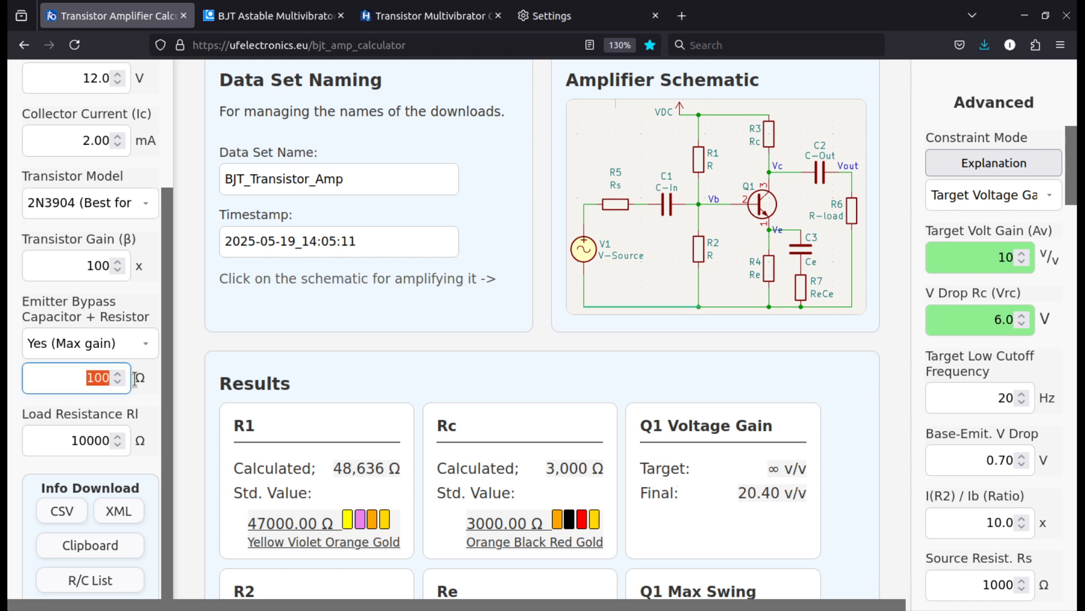
left_click(30, 366)
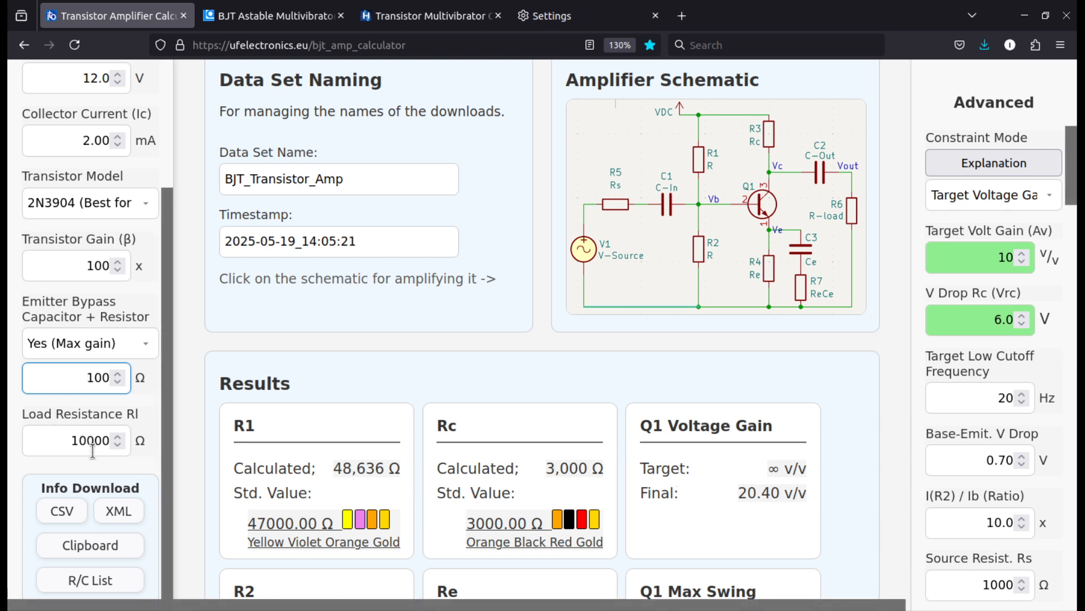
Set the amplifier type to Class AB Power Amplifier and review its speaker resistance input, schematic and results
scroll(97, 205, "up", 4)
left_click(80, 161)
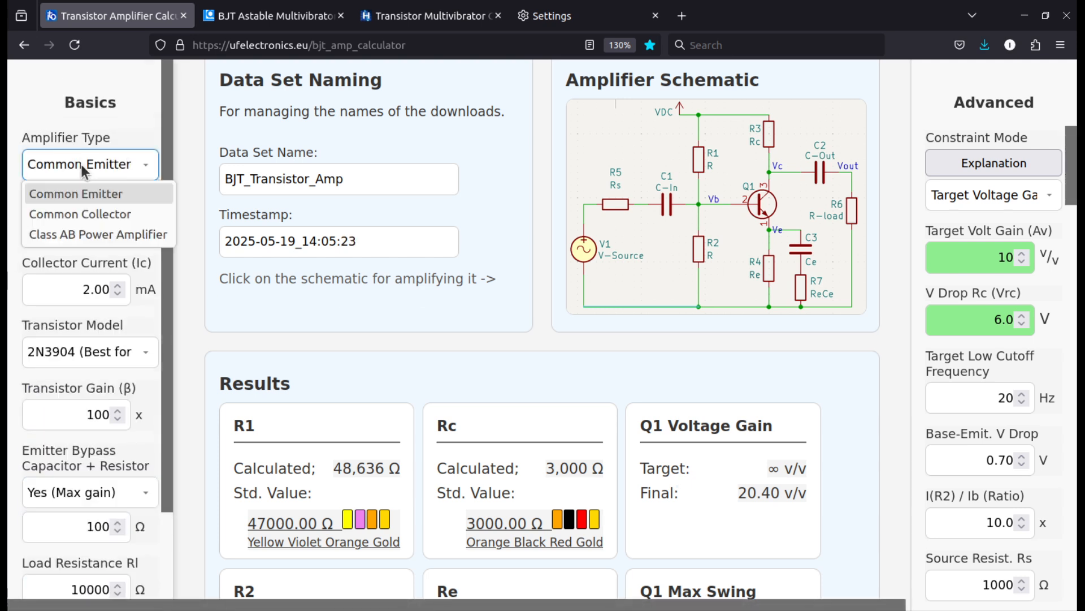
left_click(71, 232)
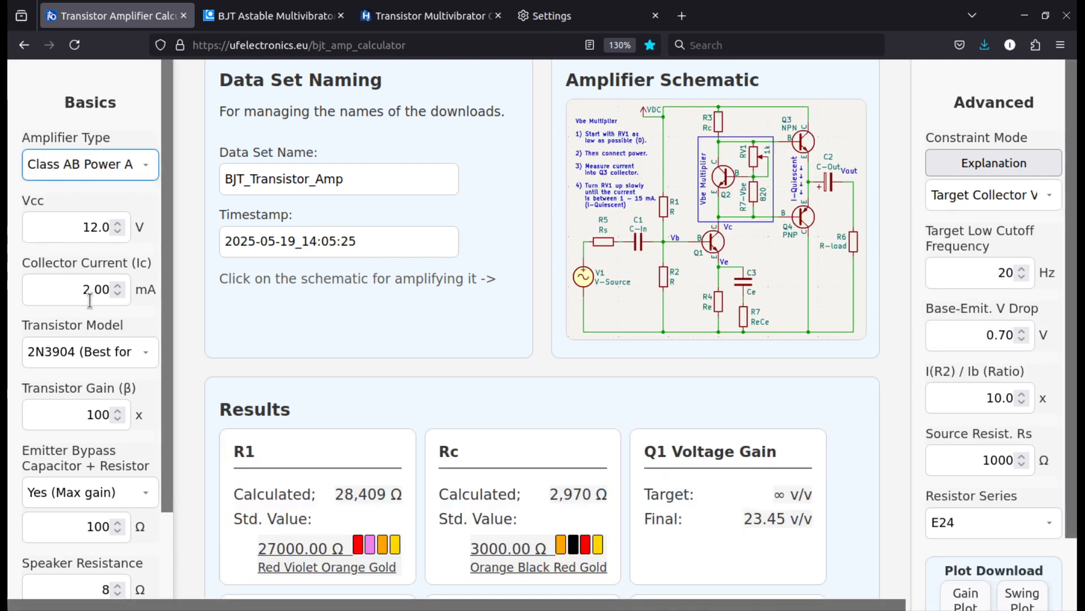
scroll(42, 353, "down", 2)
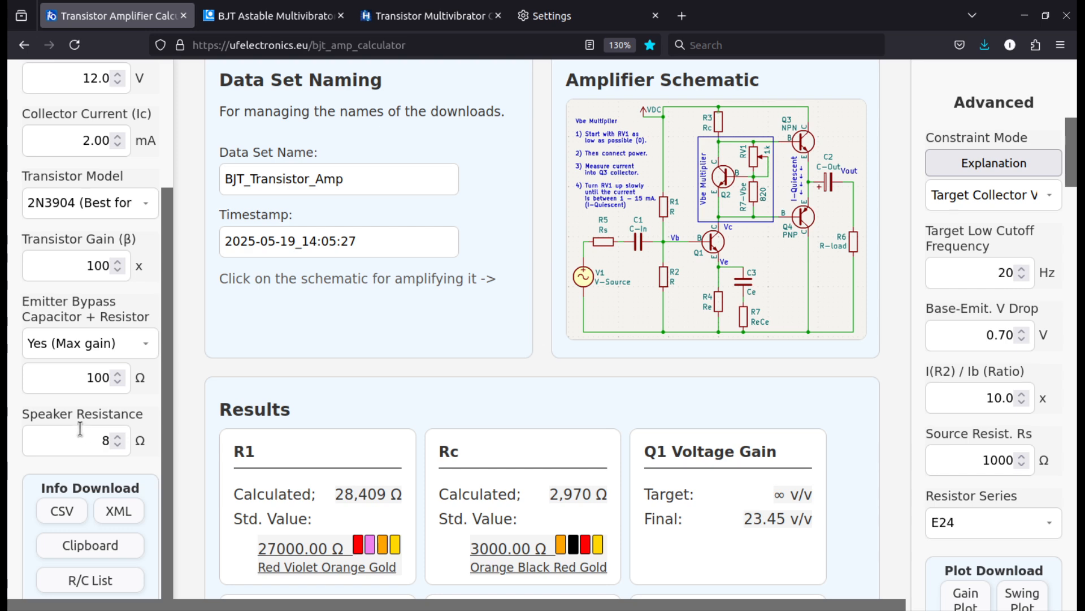
scroll(66, 416, "up", 3)
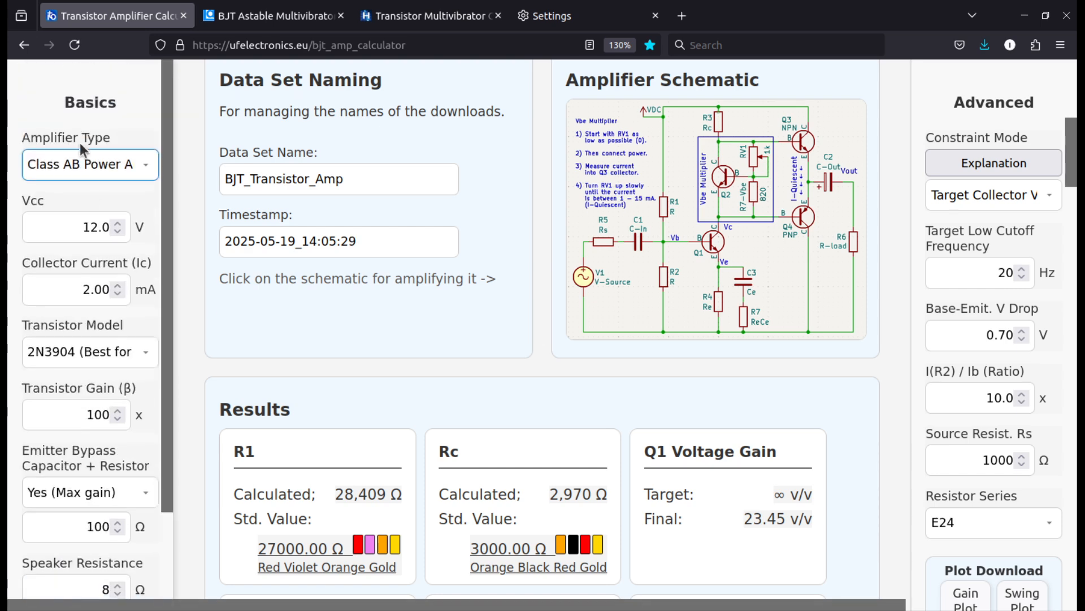
scroll(227, 354, "down", 3)
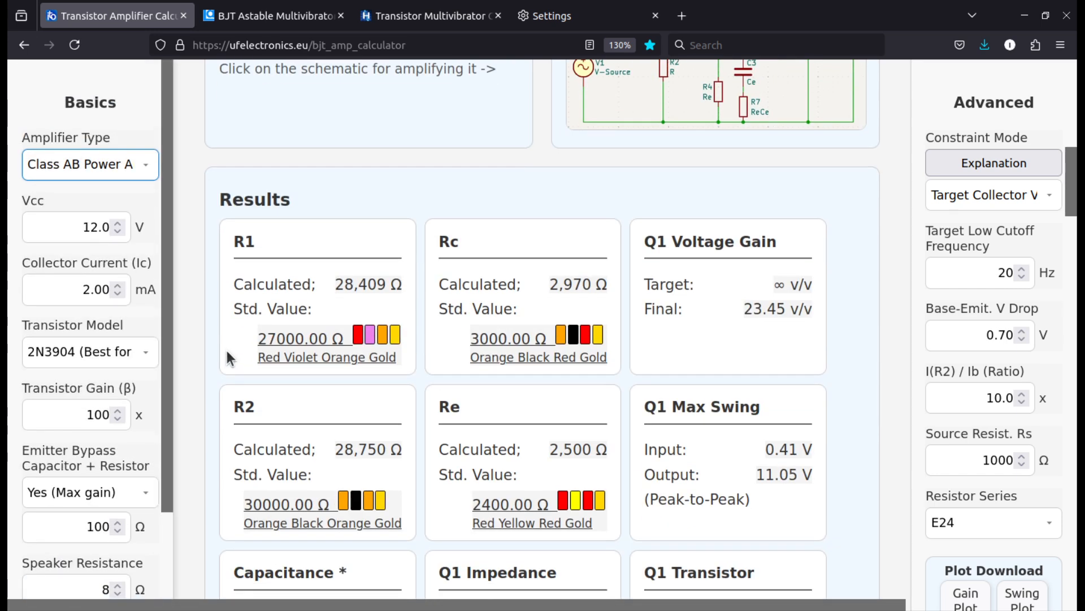
Set the amplifier type to Common Emitter and review the load resistance input and the calculated component results
left_click(87, 164)
left_click(89, 191)
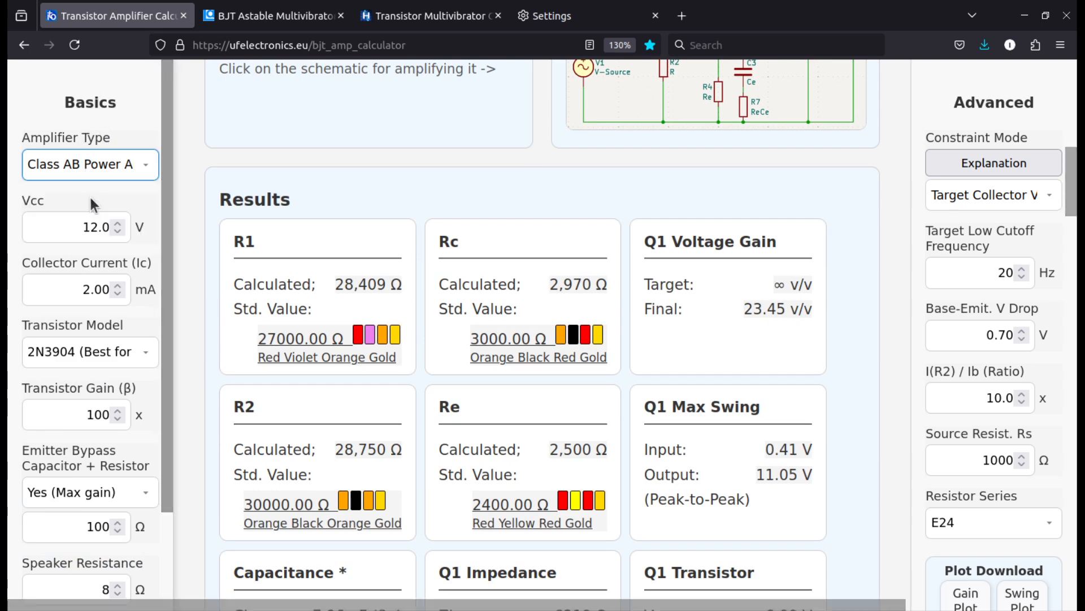
scroll(60, 343, "down", 3)
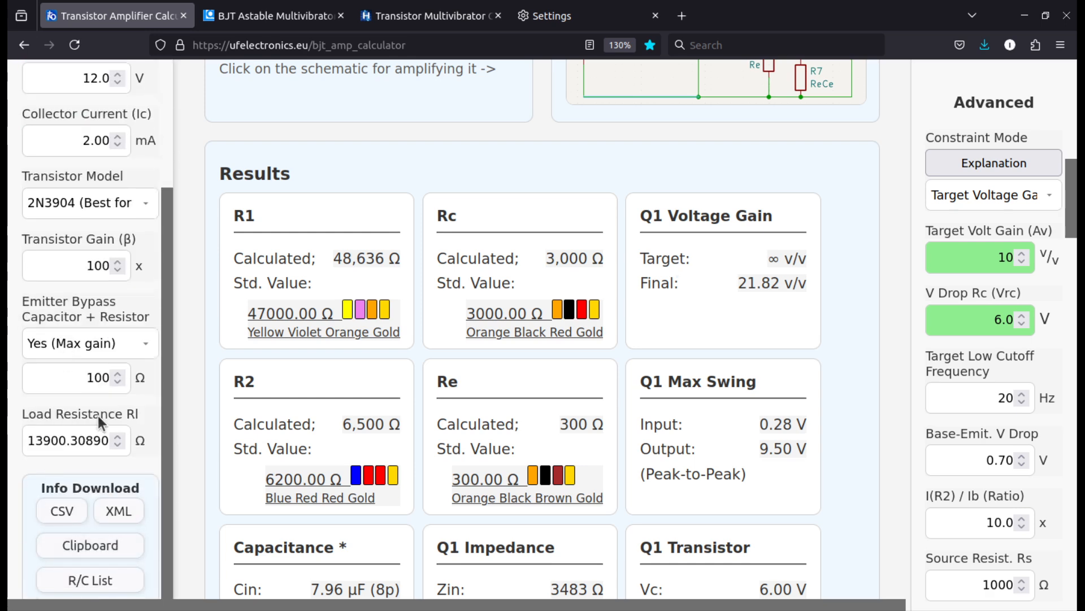
scroll(96, 418, "up", 3)
scroll(90, 423, "down", 3)
scroll(89, 423, "up", 3)
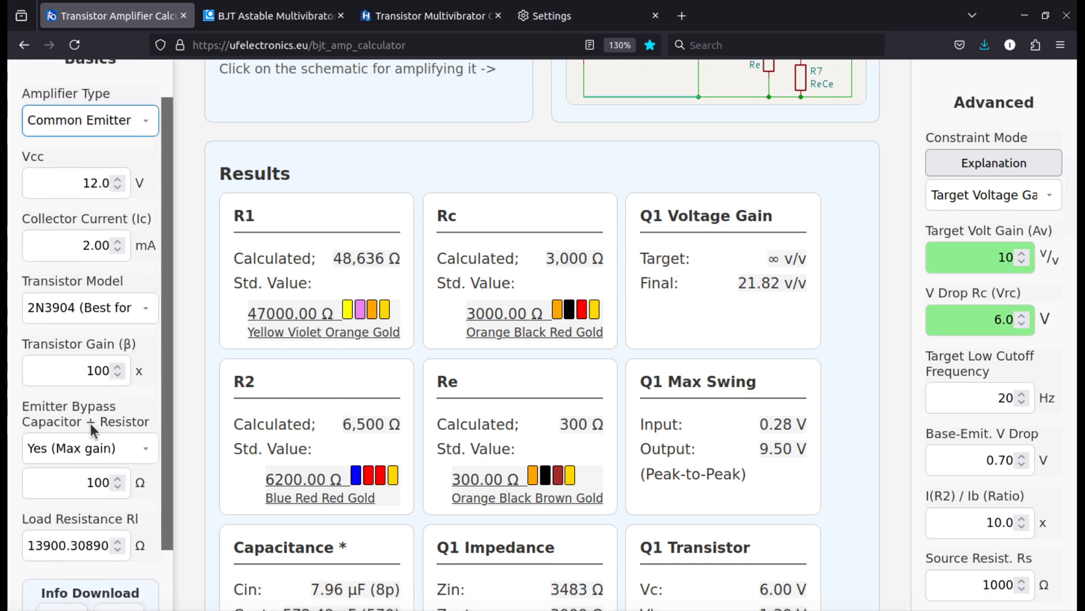
scroll(96, 368, "down", 3)
scroll(96, 368, "down", 2)
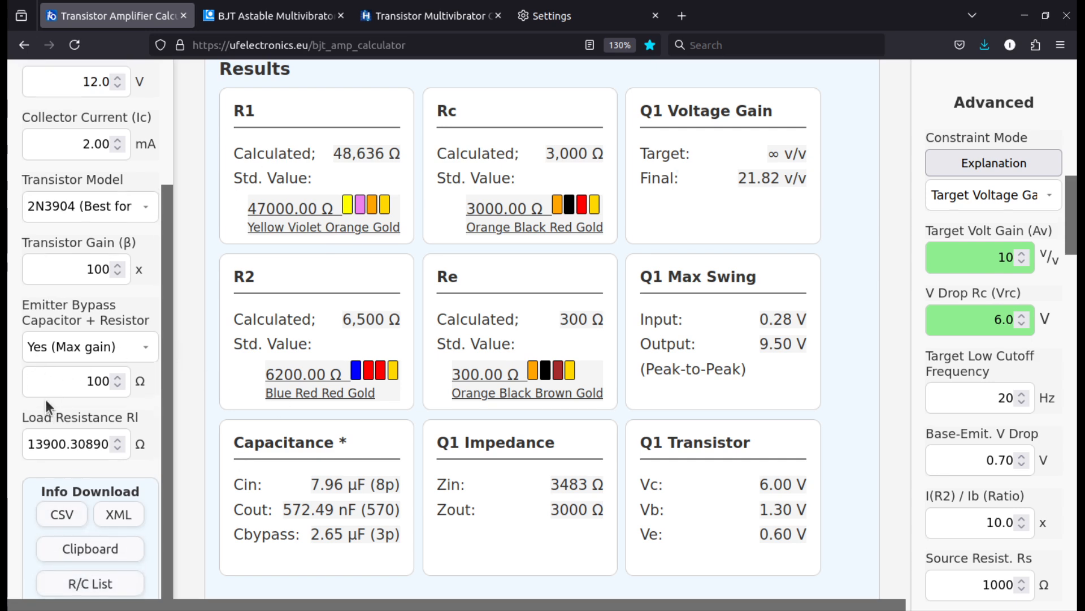
Open the calculator's Features and Requirements overview, look through it, and close it
scroll(45, 399, "up", 3)
scroll(256, 331, "up", 1)
scroll(226, 331, "up", 10)
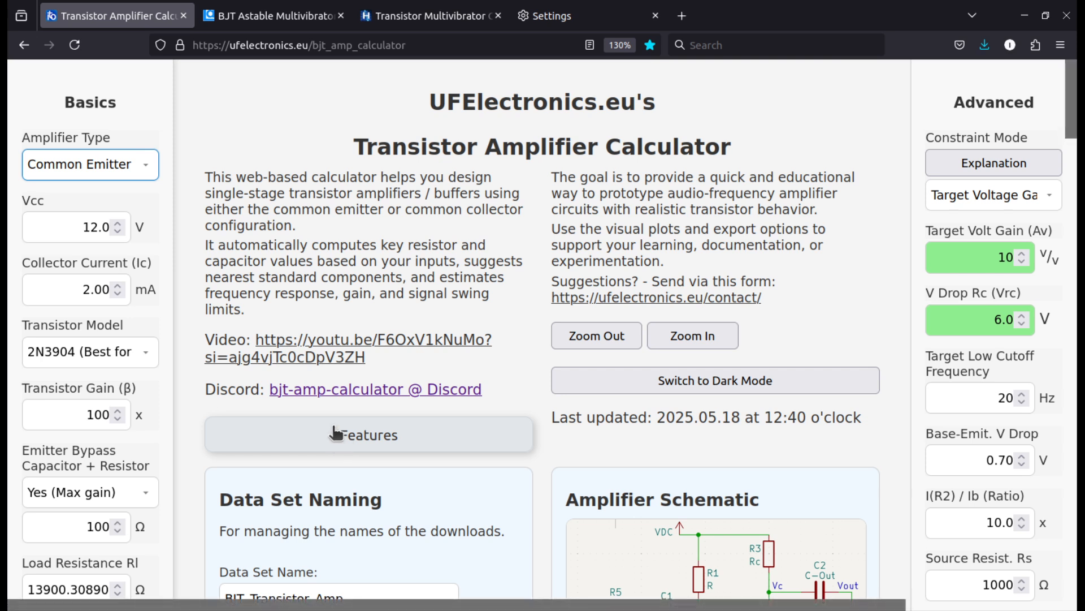
scroll(192, 403, "down", 3)
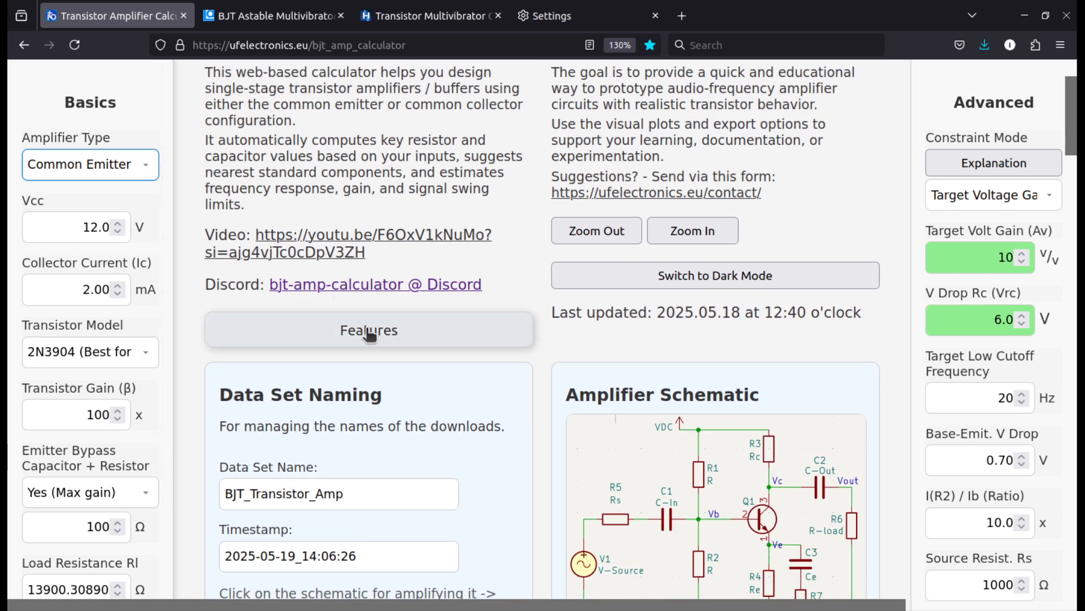
left_click(430, 331)
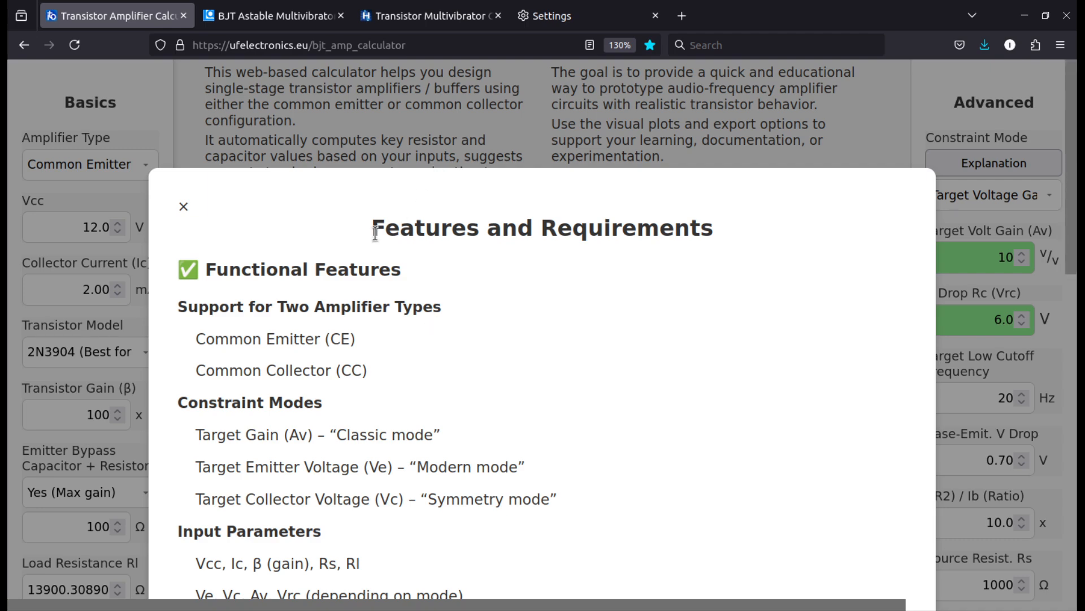
scroll(397, 310, "down", 10)
scroll(390, 305, "up", 10)
scroll(274, 101, "up", 3)
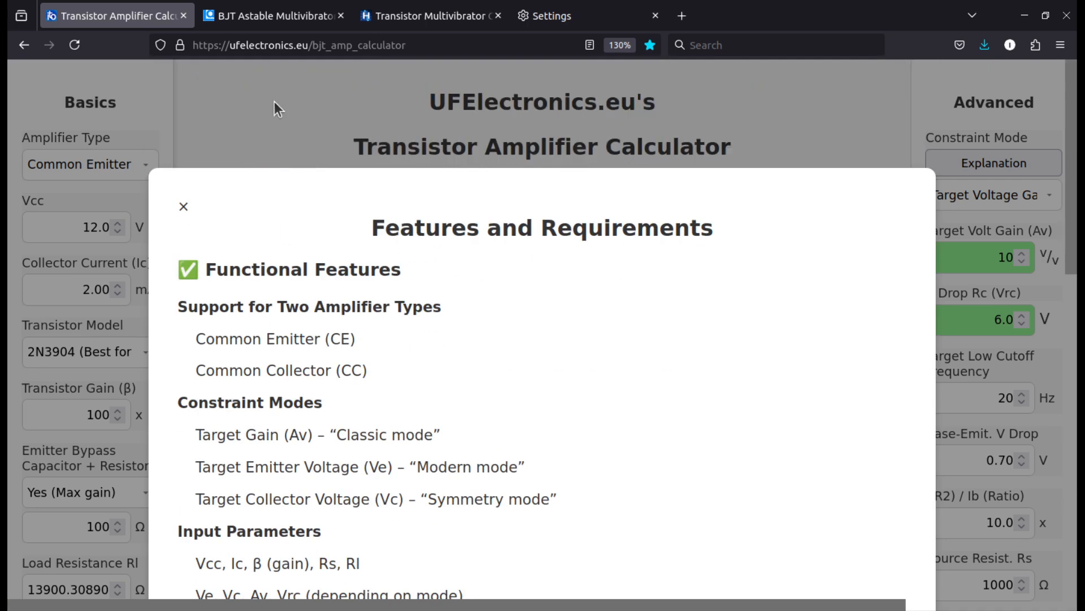
left_click(271, 97)
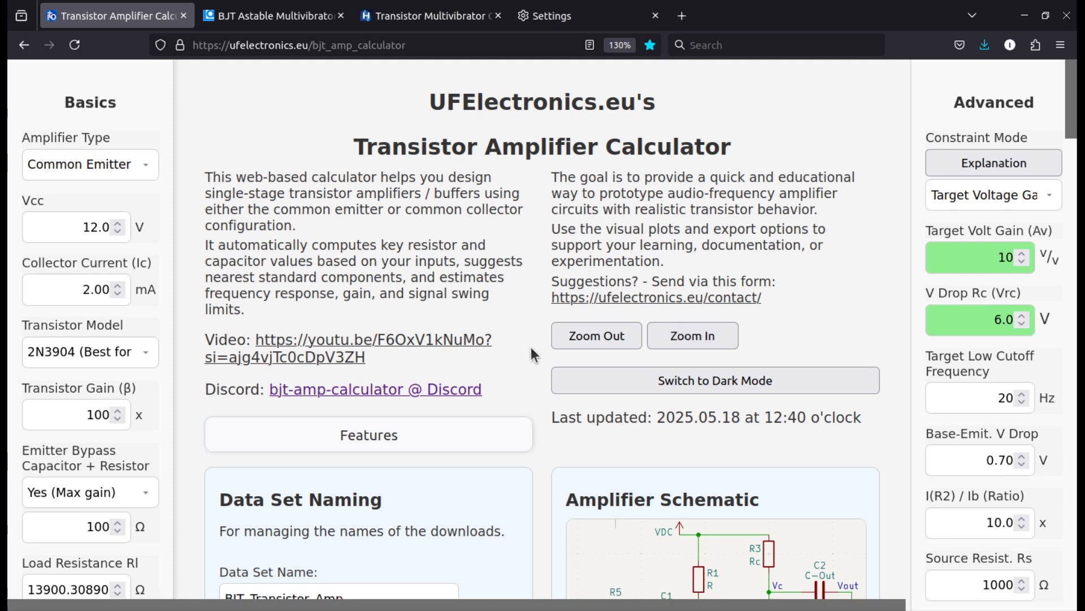
Switch the calculator page to dark mode and back to light mode
left_click(615, 382)
left_click(615, 382)
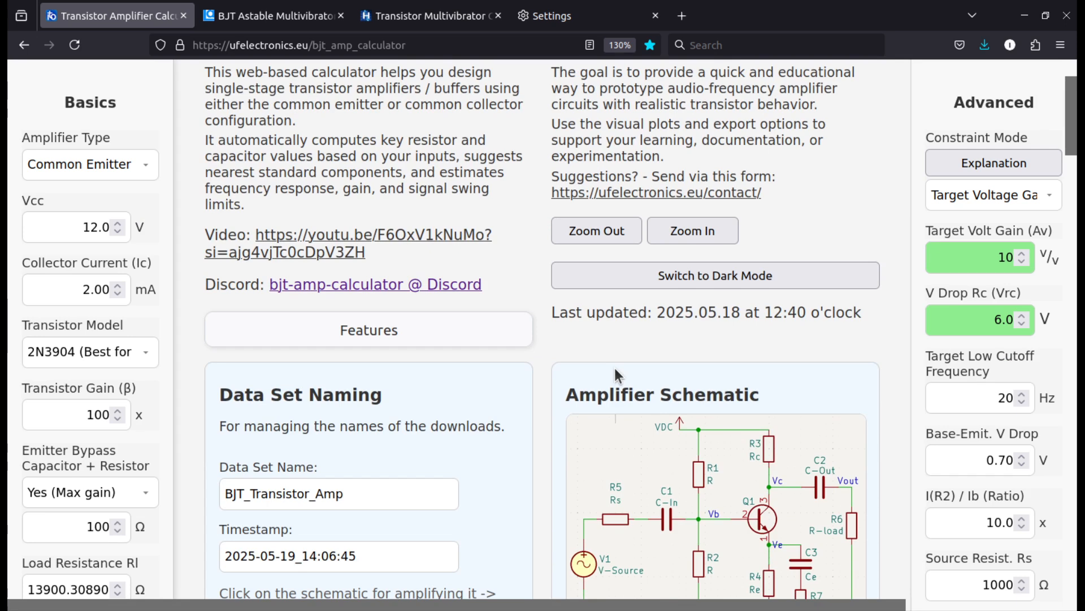
Review the Data Set Naming fields and the Info Download options
scroll(614, 366, "down", 5)
scroll(531, 302, "up", 1)
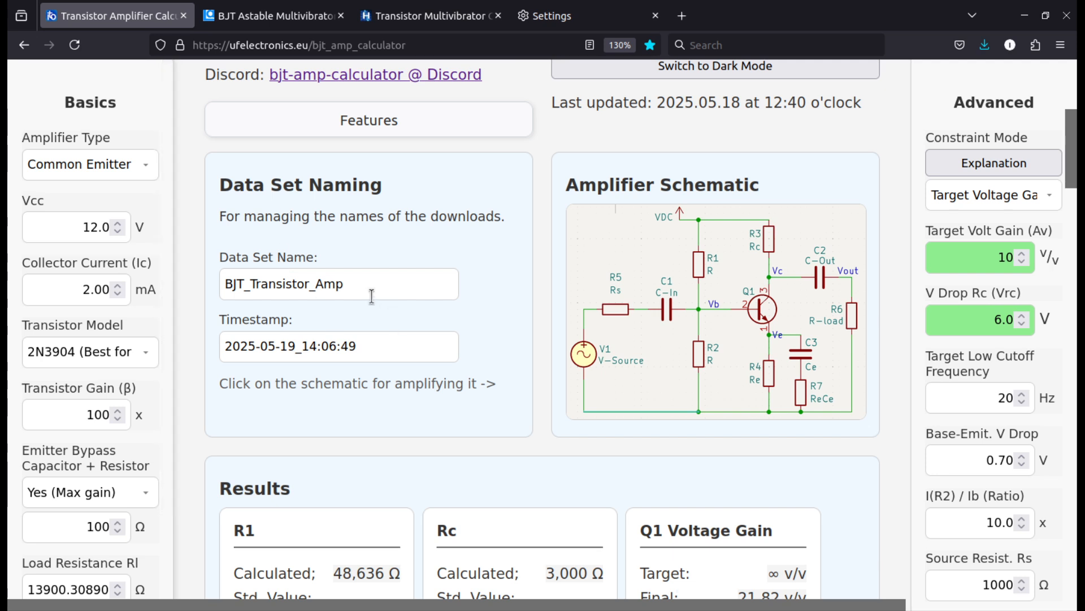
left_click(356, 285)
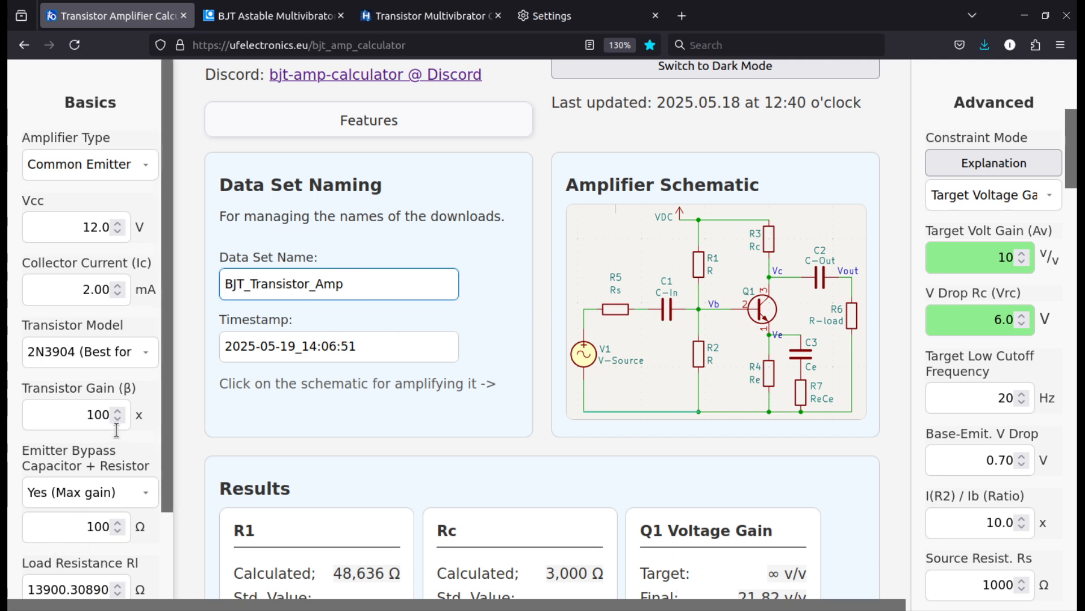
scroll(116, 453, "down", 3)
left_click(61, 511)
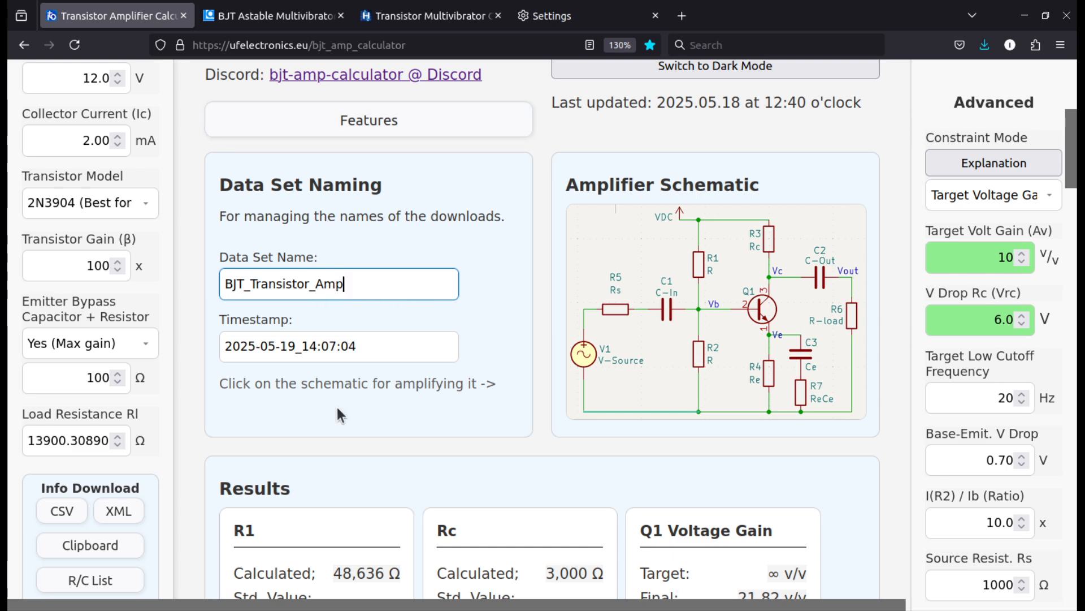
Set the supply voltage Vcc to 15 V while the Results section is in view
scroll(340, 390, "down", 7)
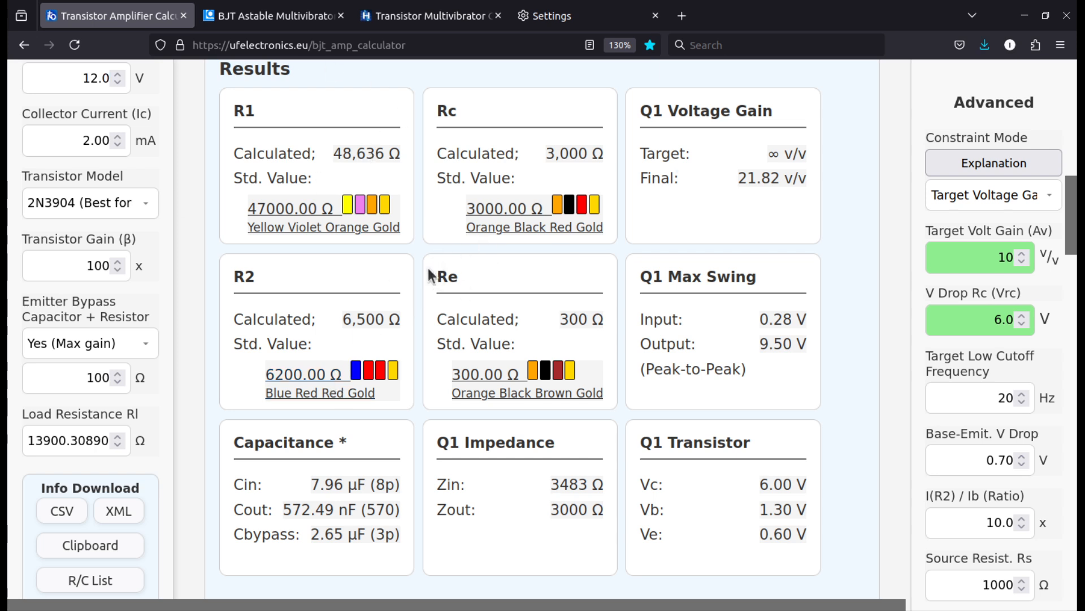
left_click_drag(88, 143, 77, 143)
left_click(91, 144)
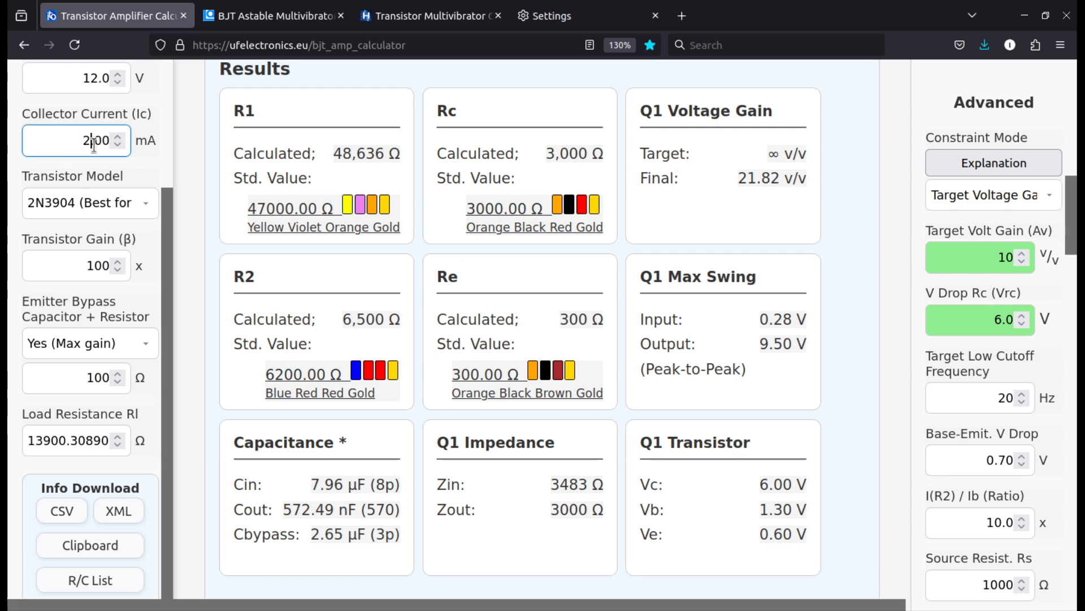
scroll(76, 164, "up", 3)
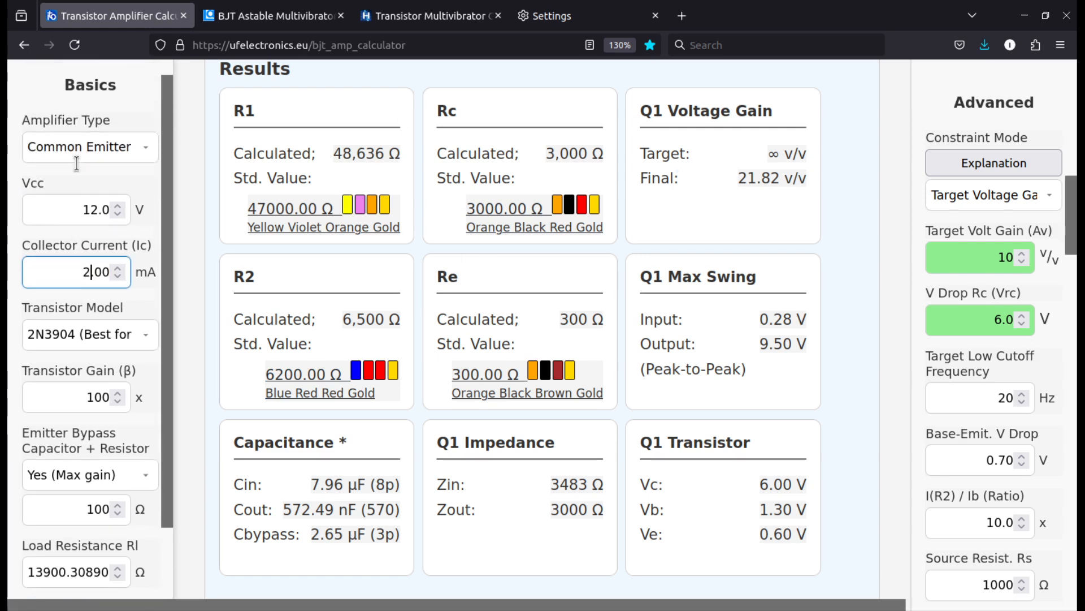
double_click(99, 226)
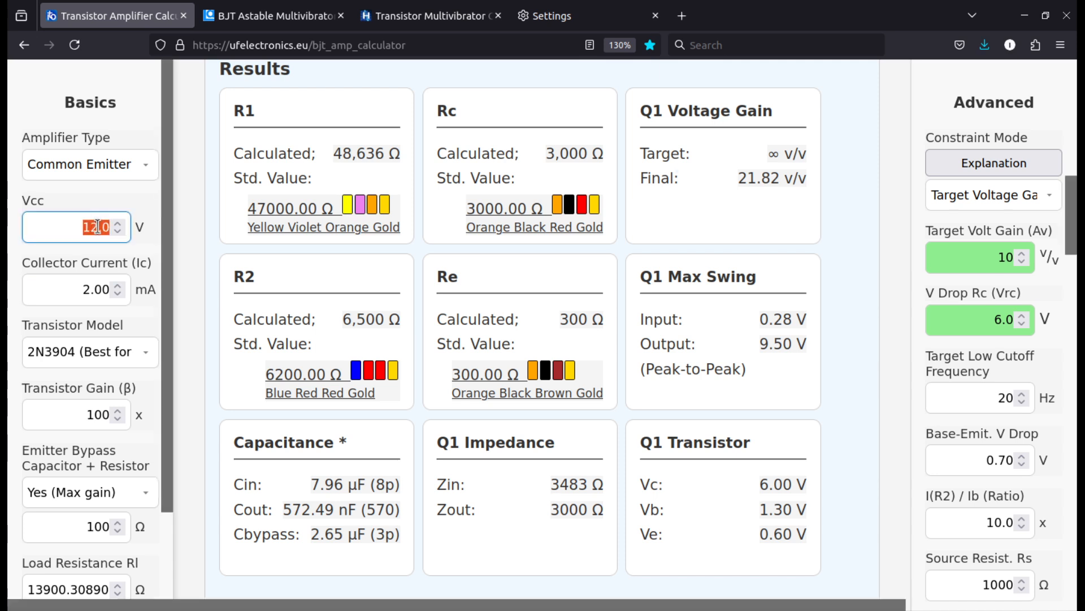
left_click(97, 226)
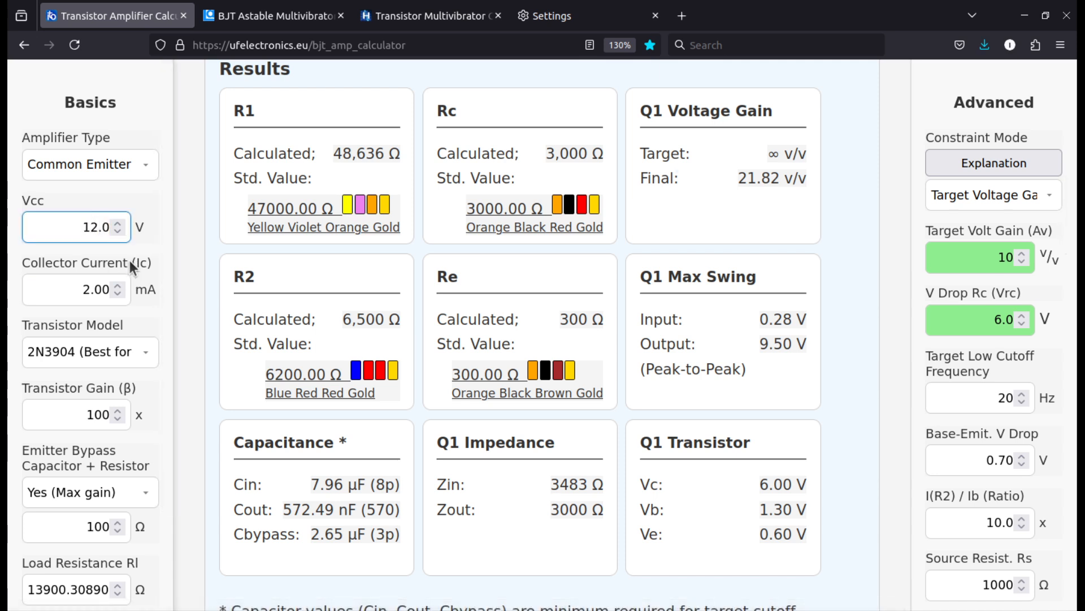
key("BackSpace")
type("5")
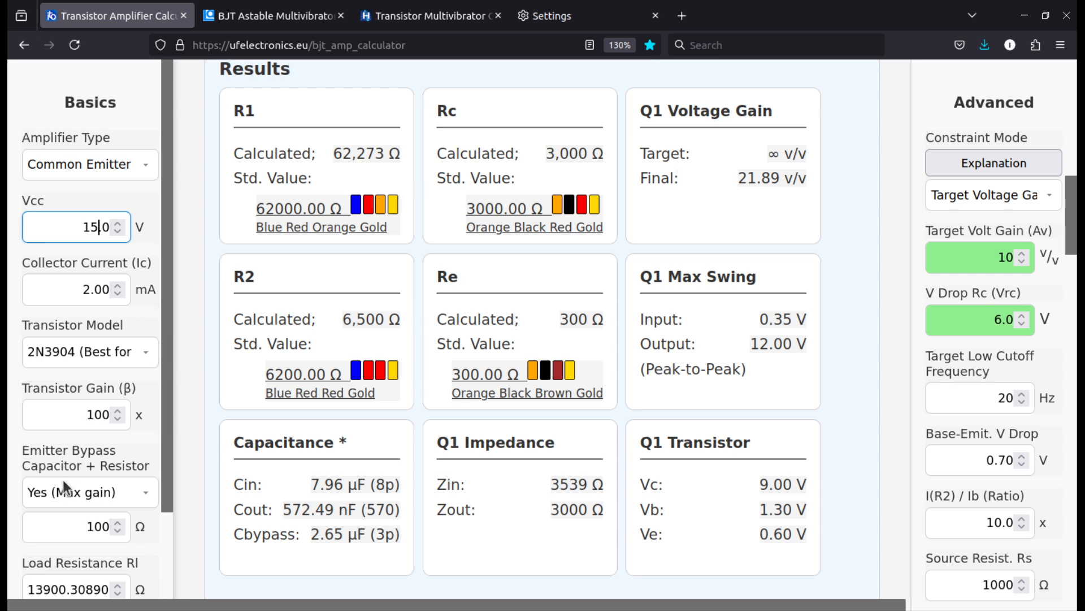
Switch the Emitter Bypass Capacitor + Resistor option to No and back to Yes (Max gain) to compare the voltage gain
left_click(56, 495)
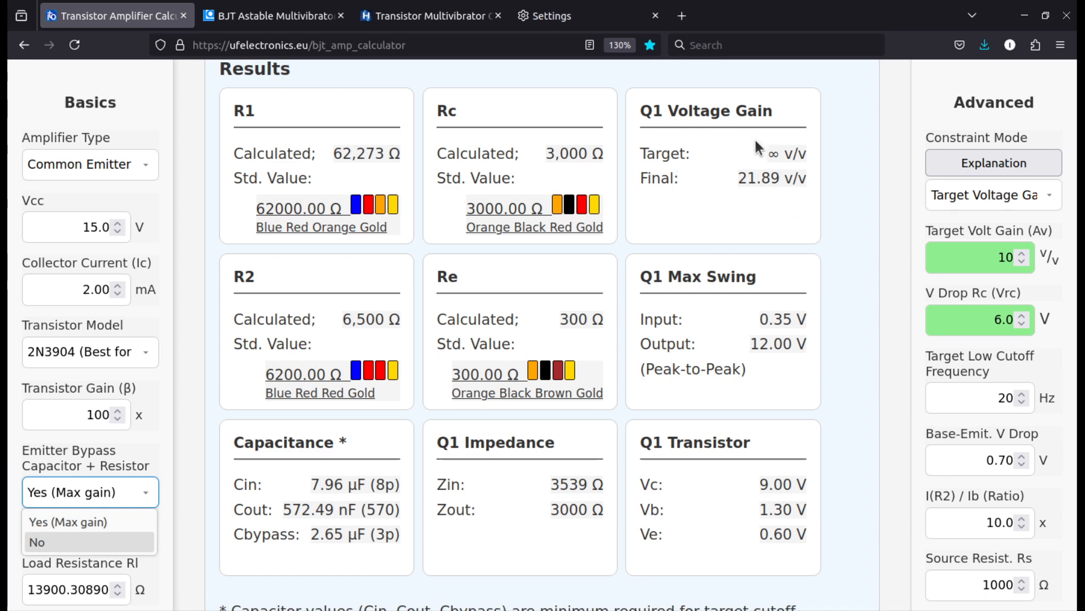
left_click(80, 537)
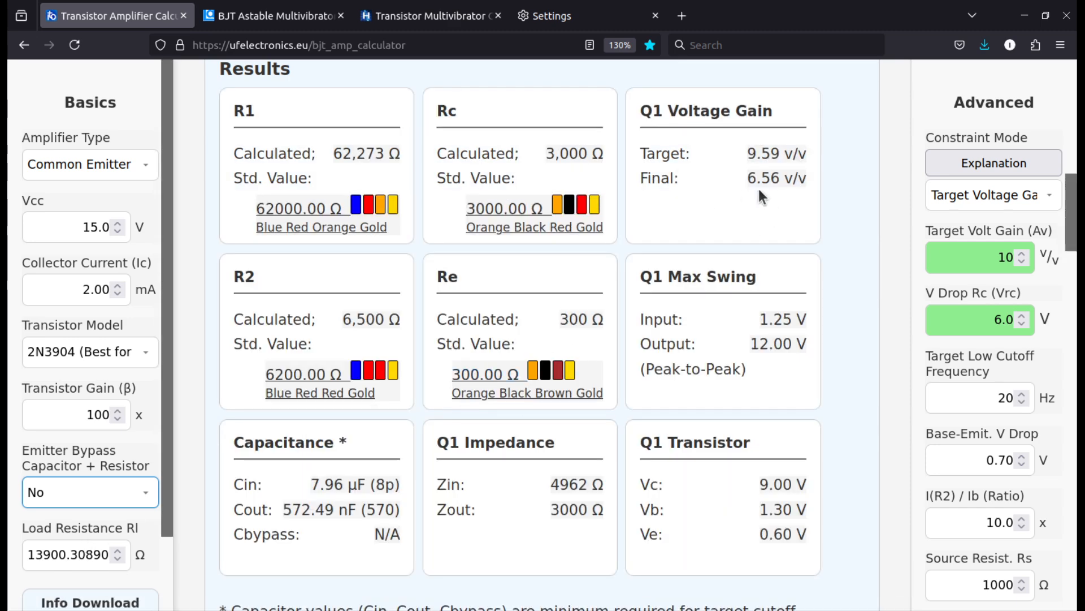
left_click(72, 491)
left_click(57, 521)
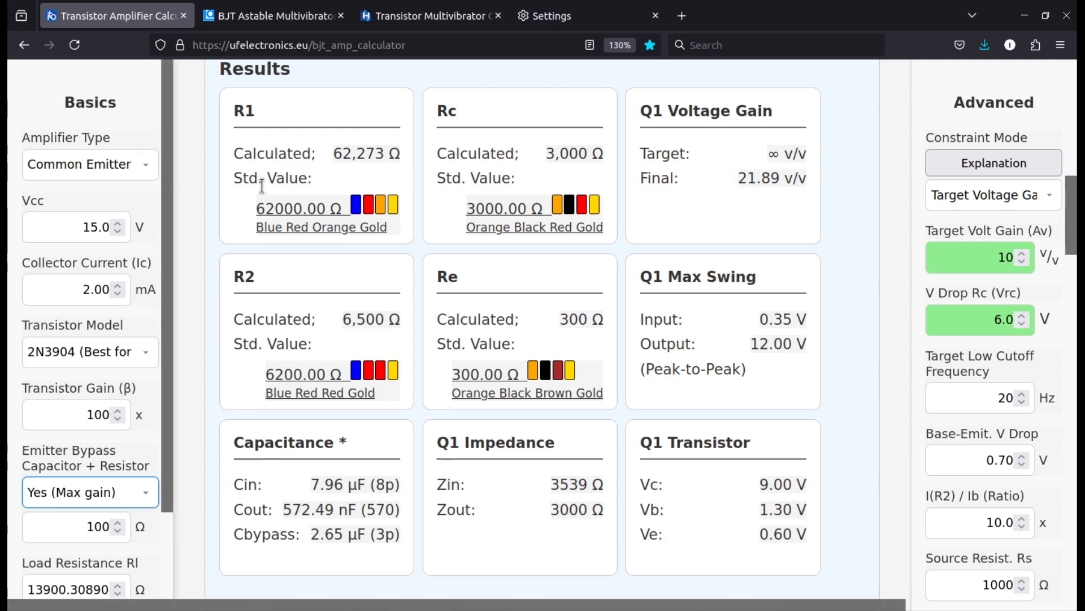
Examine the gain versus frequency graph, the output versus input voltage graph and the Q1 Transistor Output Characteristics
scroll(261, 187, "down", 4)
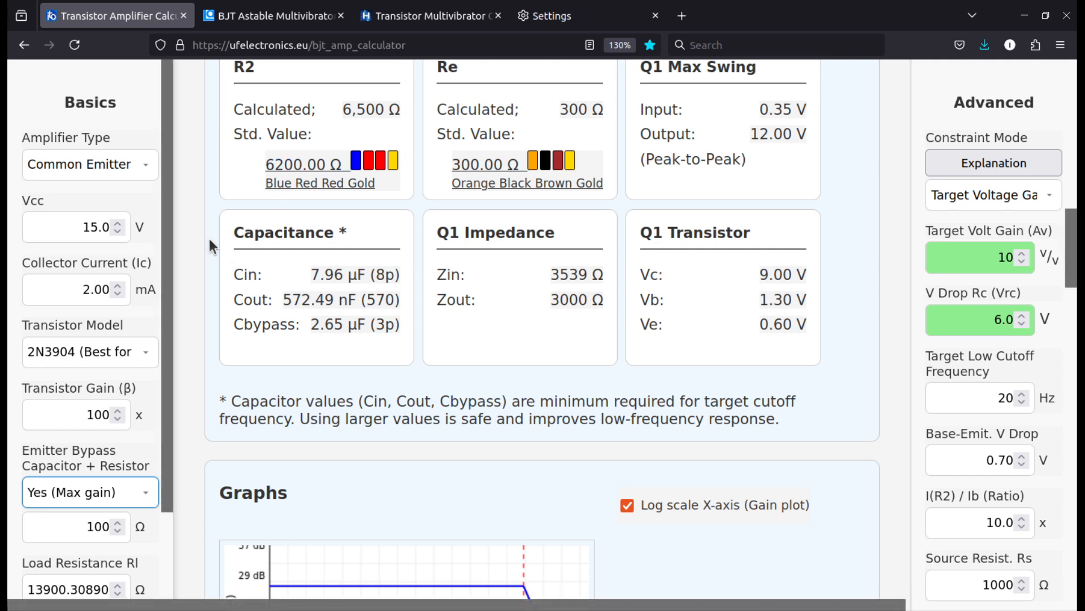
scroll(205, 238, "down", 5)
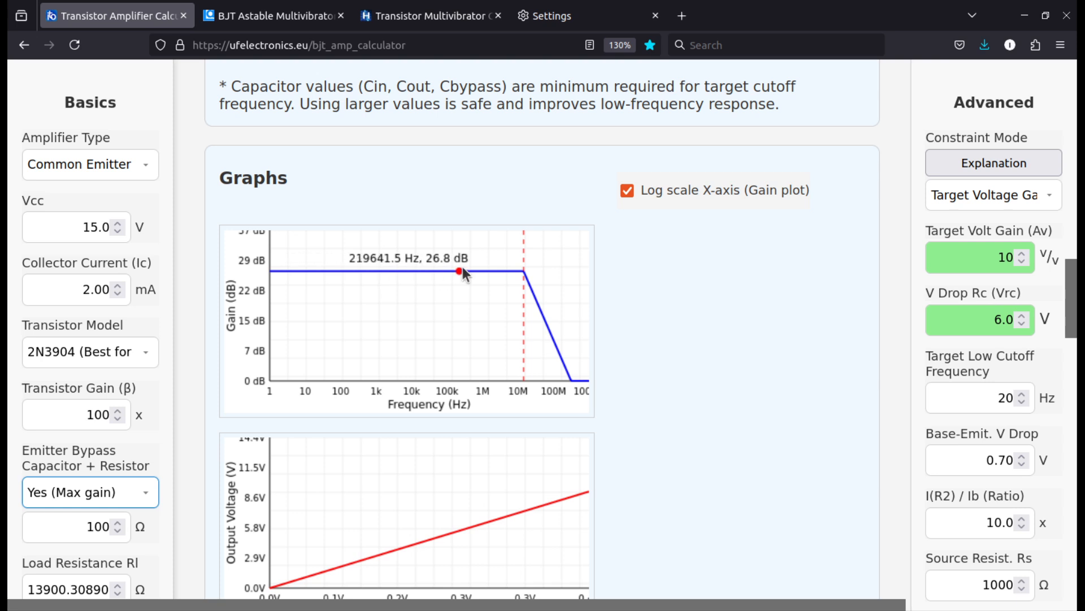
scroll(480, 291, "down", 3)
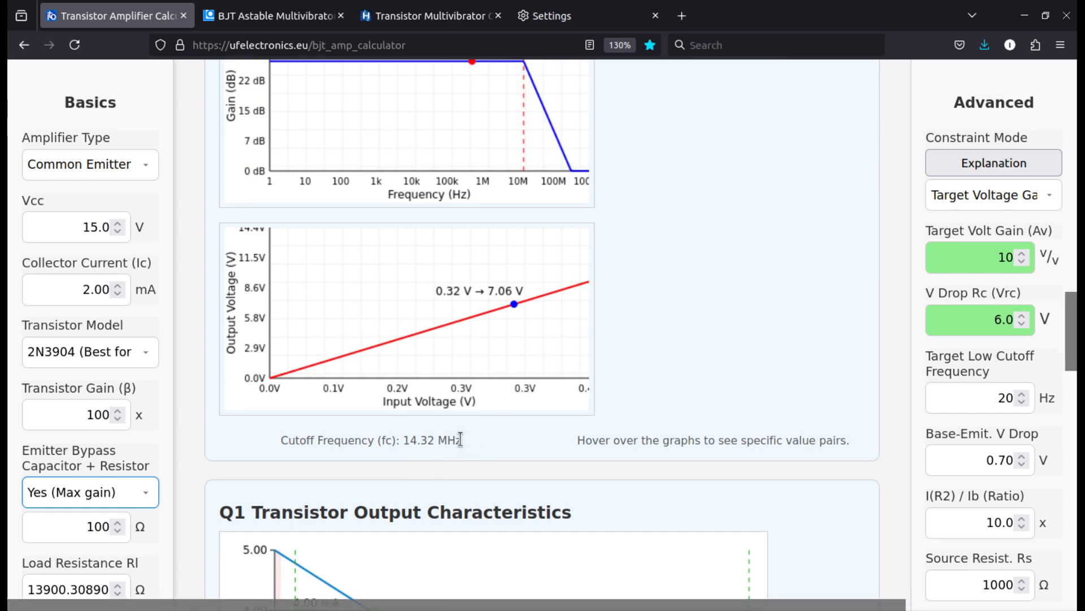
scroll(473, 441, "up", 4)
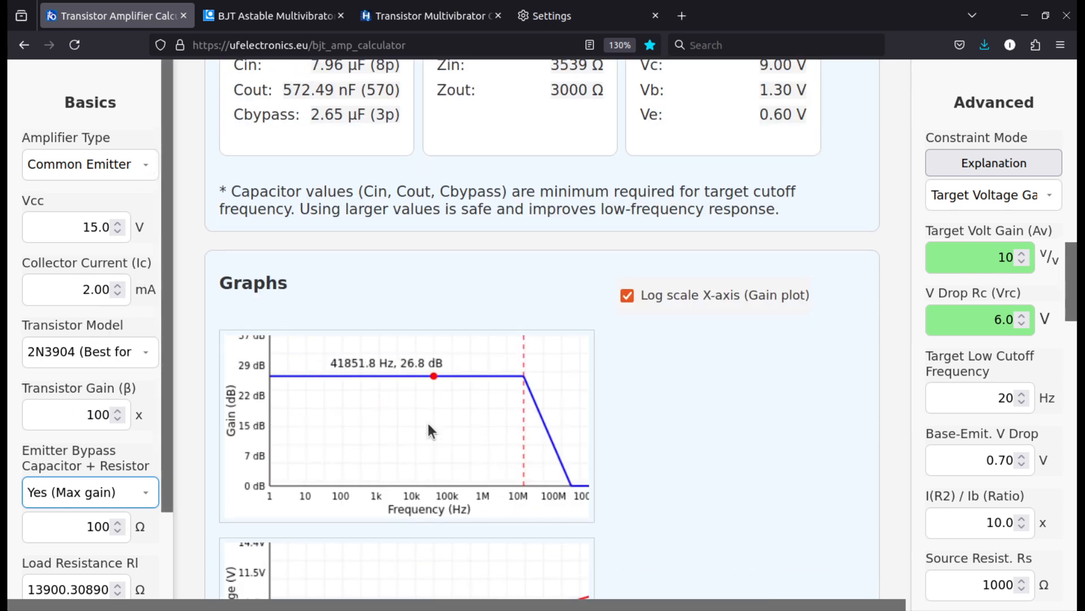
scroll(428, 430, "down", 3)
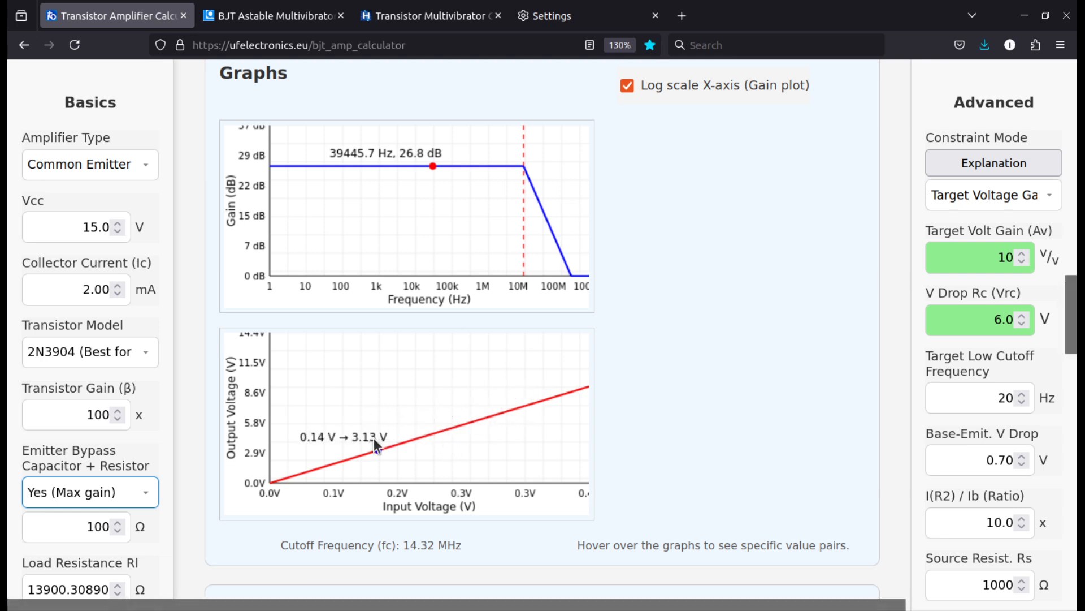
scroll(561, 400, "up", 3)
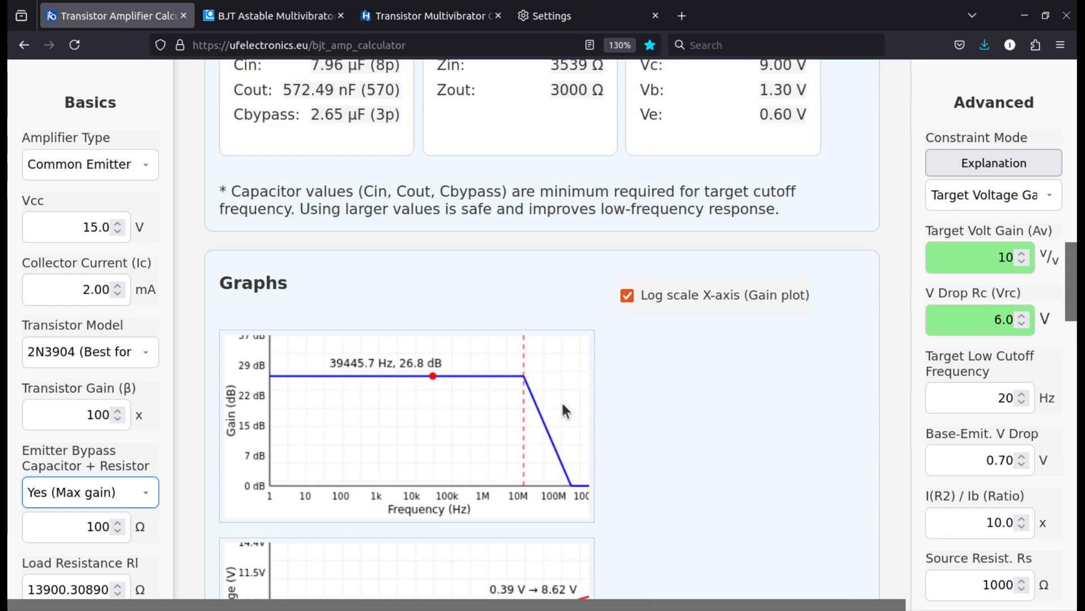
scroll(561, 396, "down", 10)
scroll(130, 303, "down", 2)
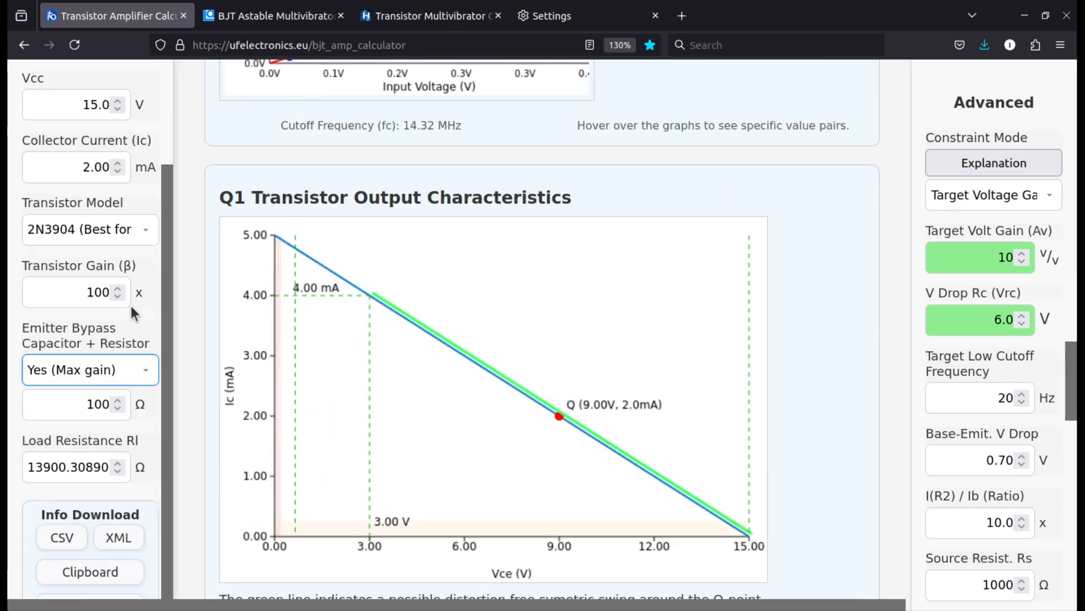
scroll(482, 290, "down", 2)
scroll(483, 291, "up", 2)
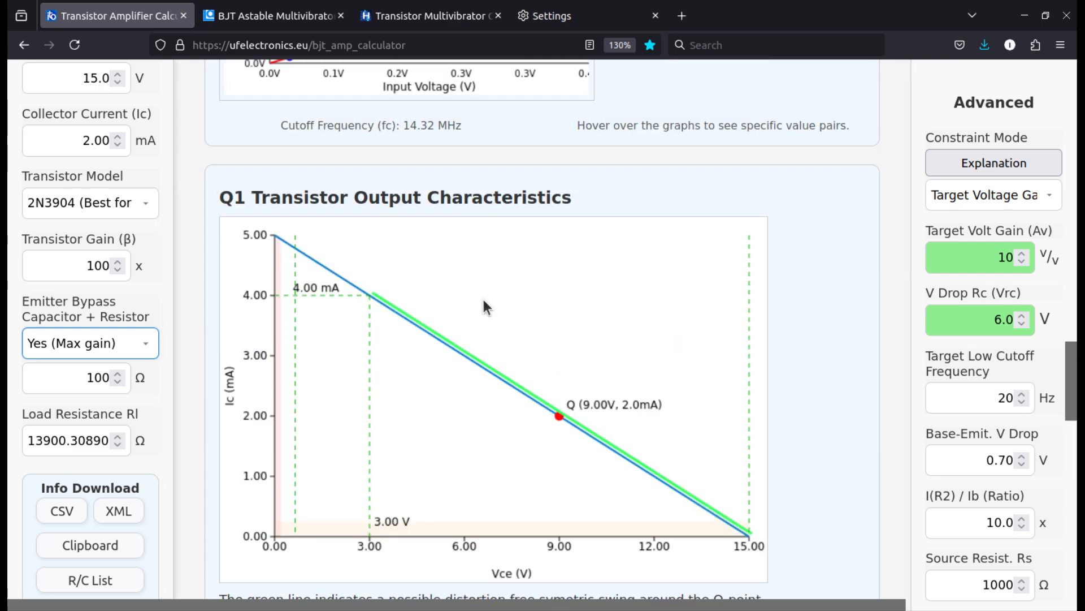
scroll(483, 300, "down", 2)
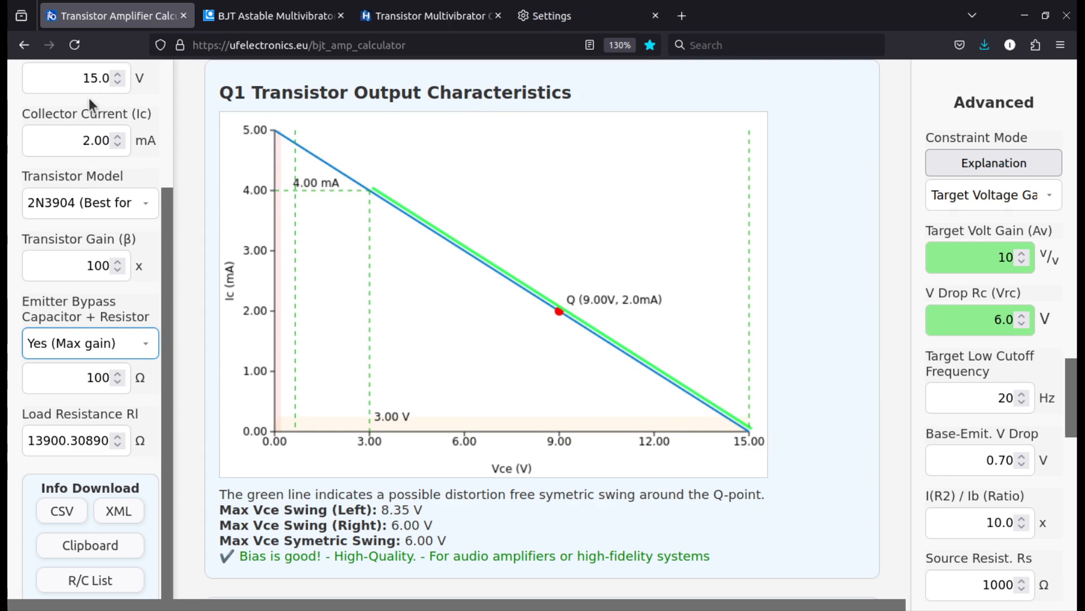
Set the collector resistor voltage drop V Drop Rc (Vrc) to 7.5 V
scroll(76, 96, "up", 2)
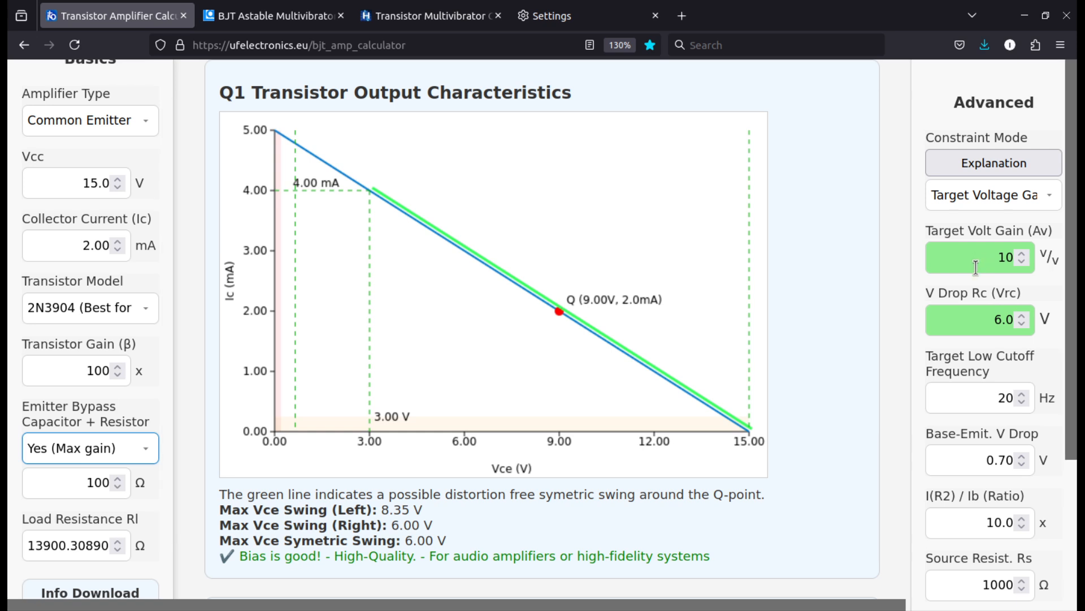
double_click(1012, 320)
left_click(986, 321)
left_click_drag(990, 320, 1045, 319)
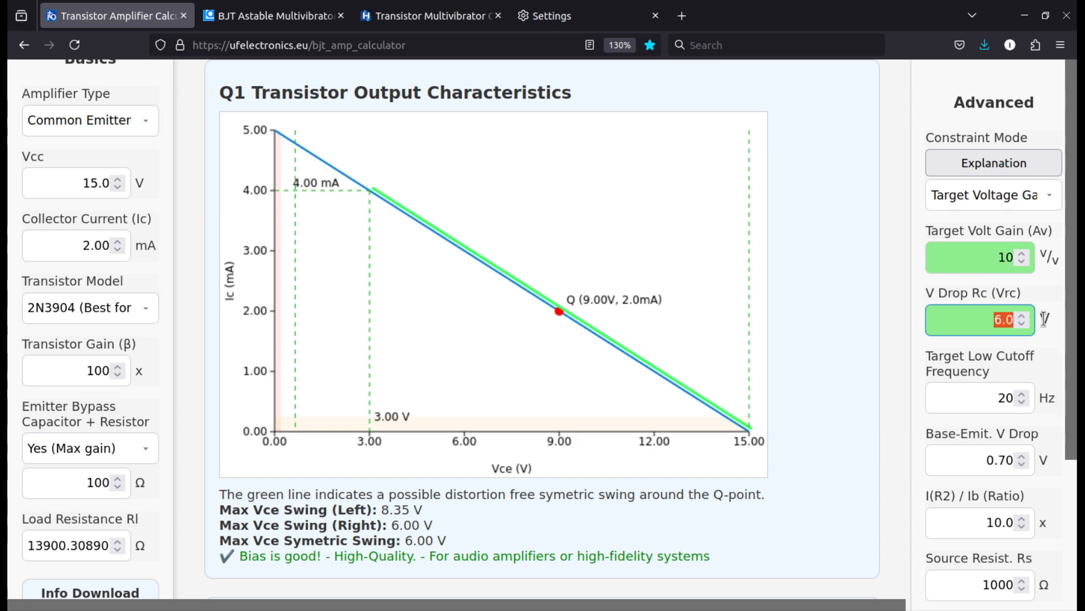
type("7.,5")
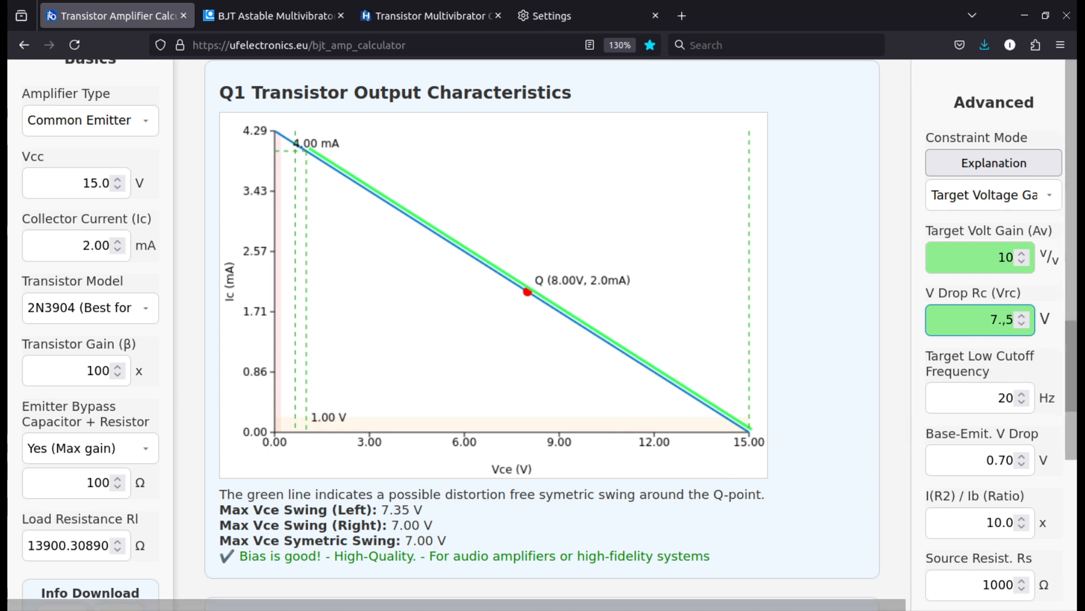
key("BackSpace")
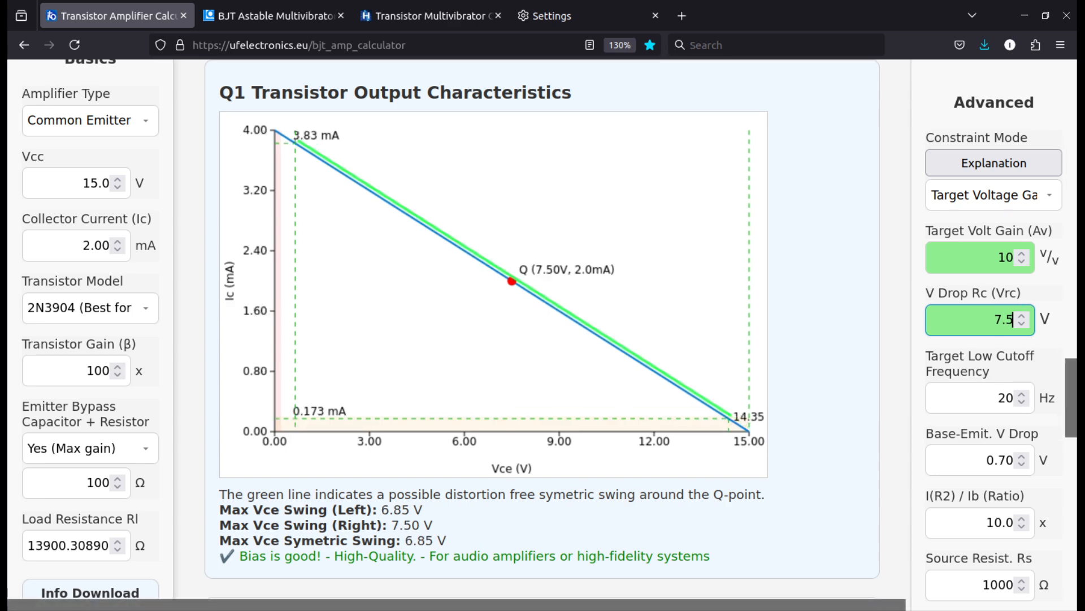
Return the V Drop Rc (Vrc) value to 6 V
key("BackSpace")
key("BackSpace")
key("BackSpace")
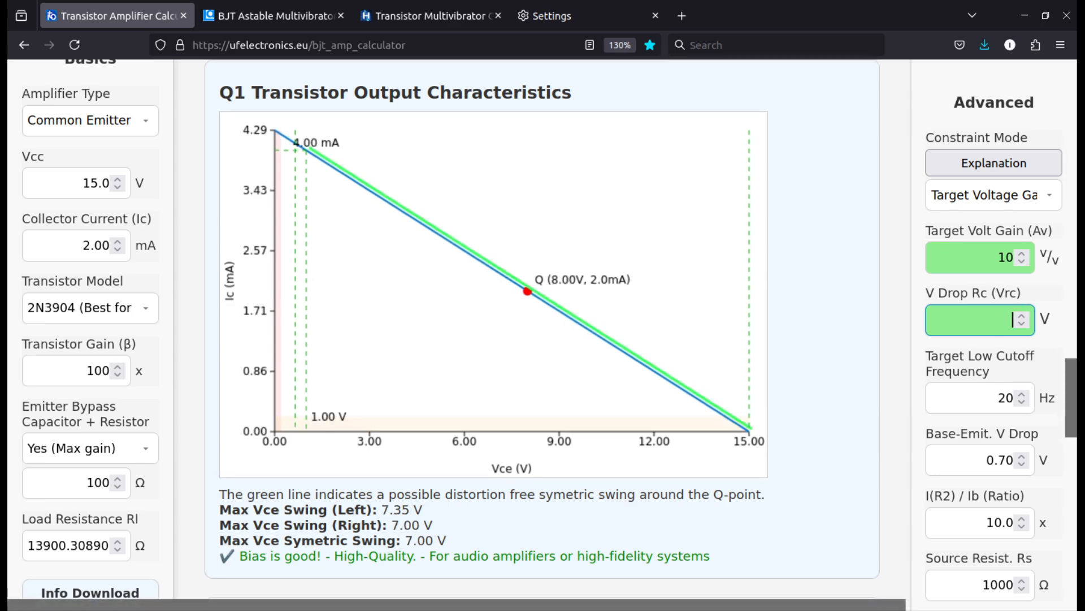
type("6")
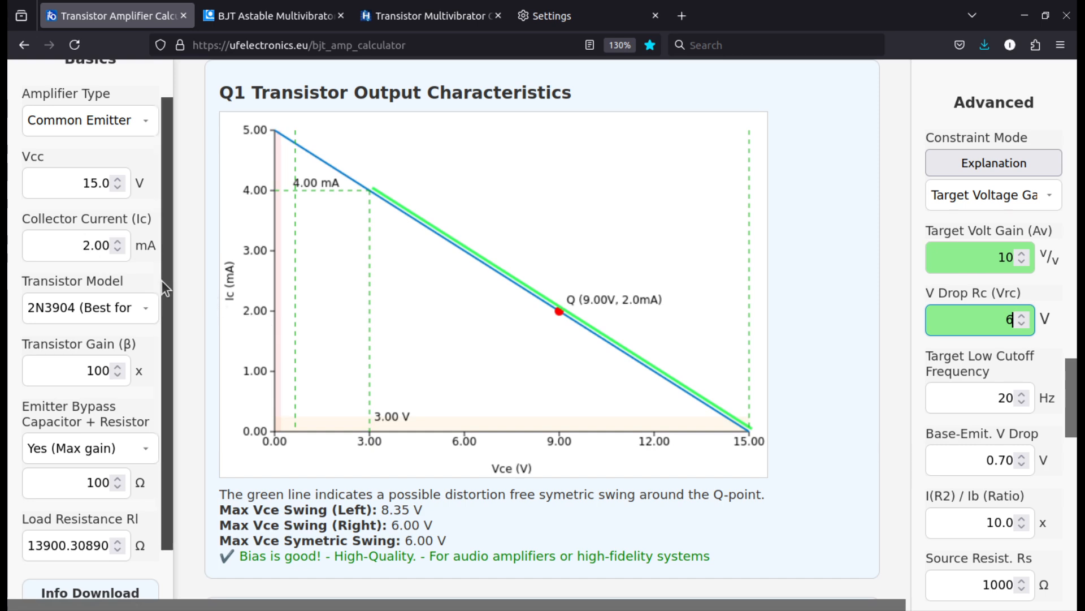
Look through the Formulas Used section and the Notes / Assumptions at the end of the page
left_click_drag(162, 280, 163, 371)
scroll(263, 354, "down", 8)
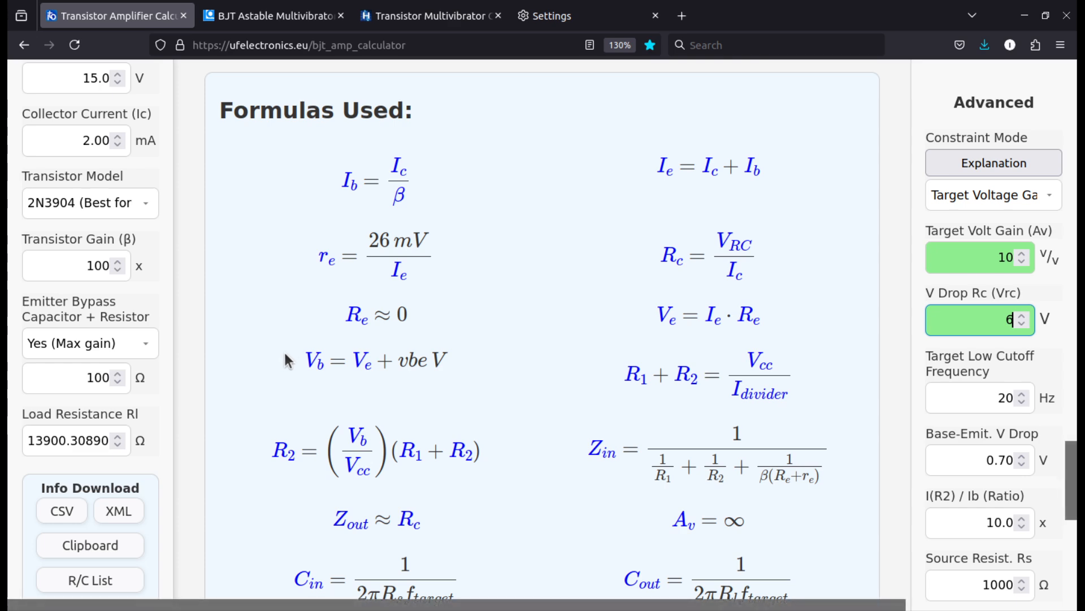
scroll(278, 352, "down", 6)
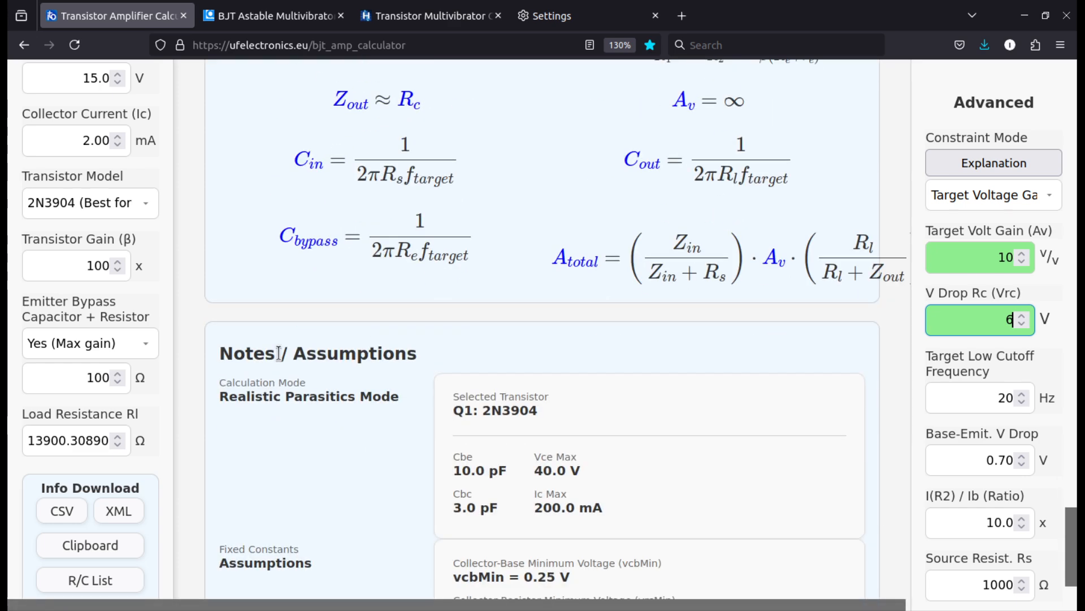
scroll(273, 348, "up", 5)
scroll(271, 350, "up", 3)
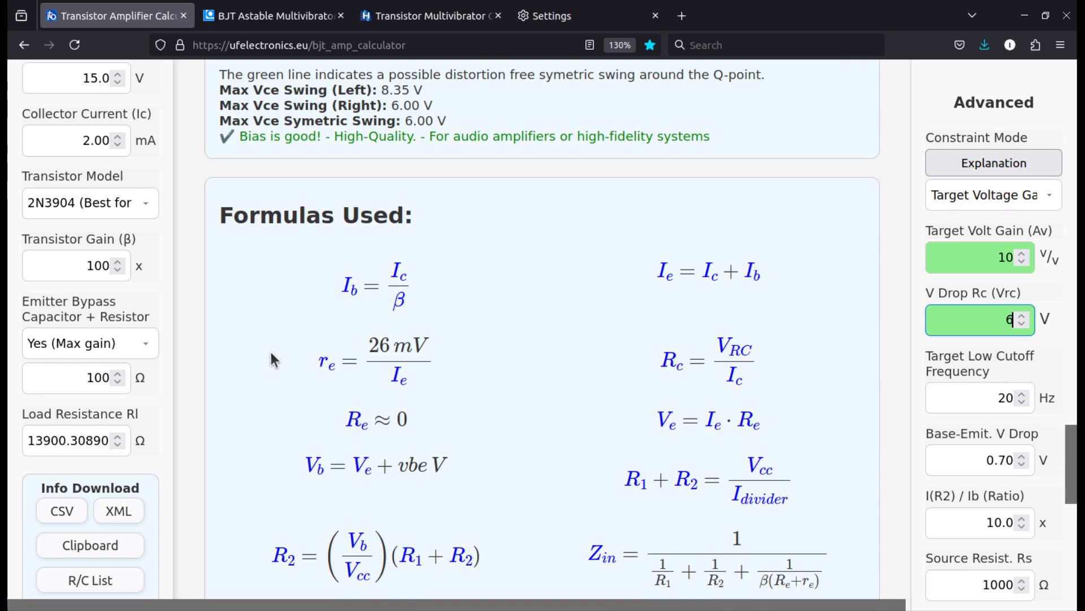
scroll(270, 349, "down", 10)
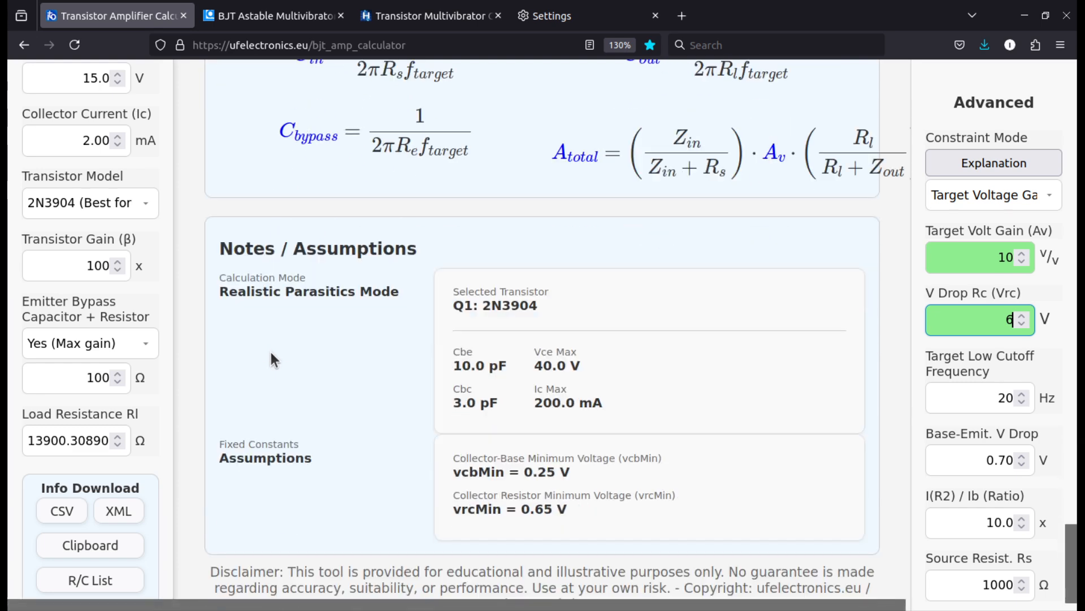
scroll(269, 348, "down", 1)
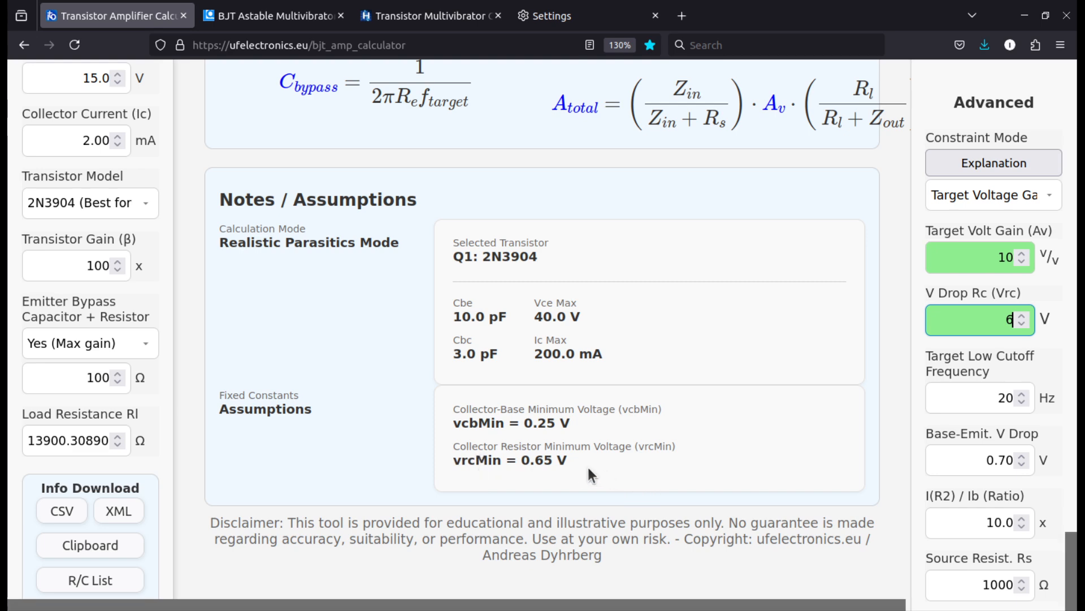
Return to the start of the page and open the Constraint Mode explanation
scroll(735, 242, "up", 15)
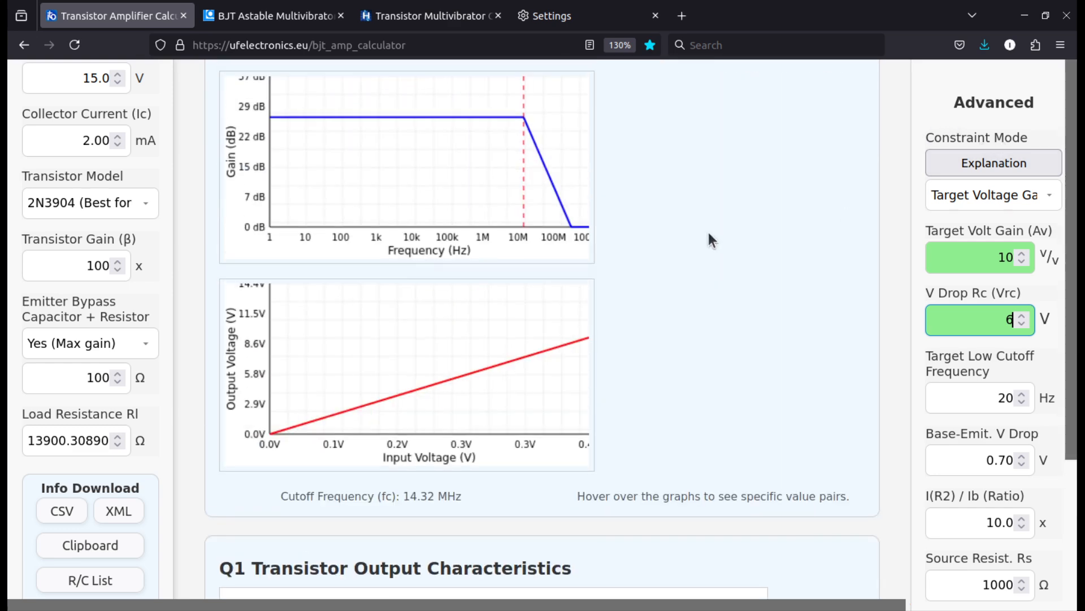
scroll(707, 232, "up", 10)
scroll(707, 229, "up", 6)
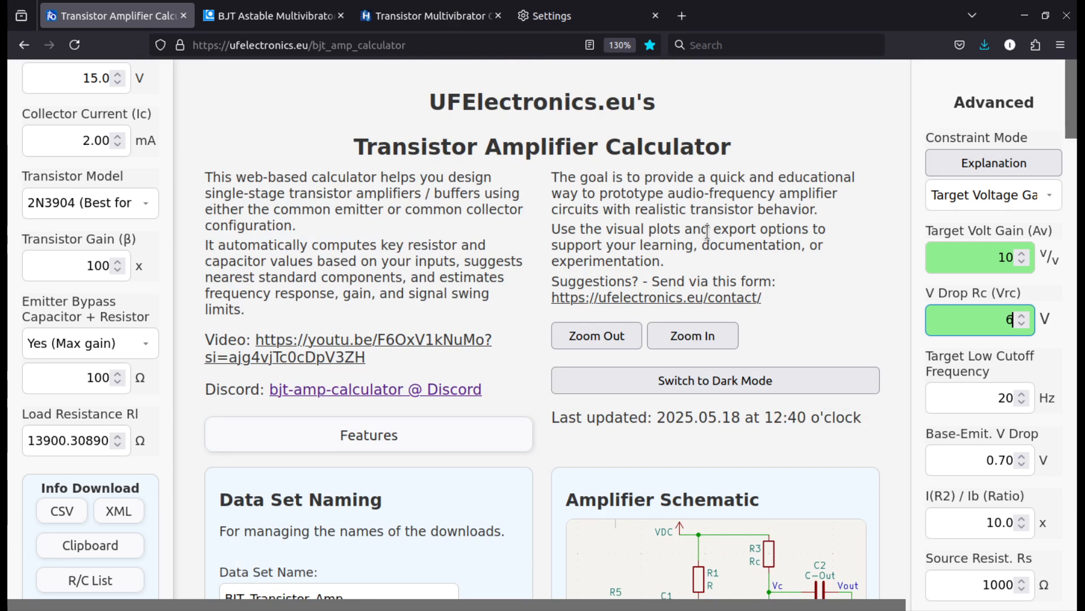
left_click(994, 159)
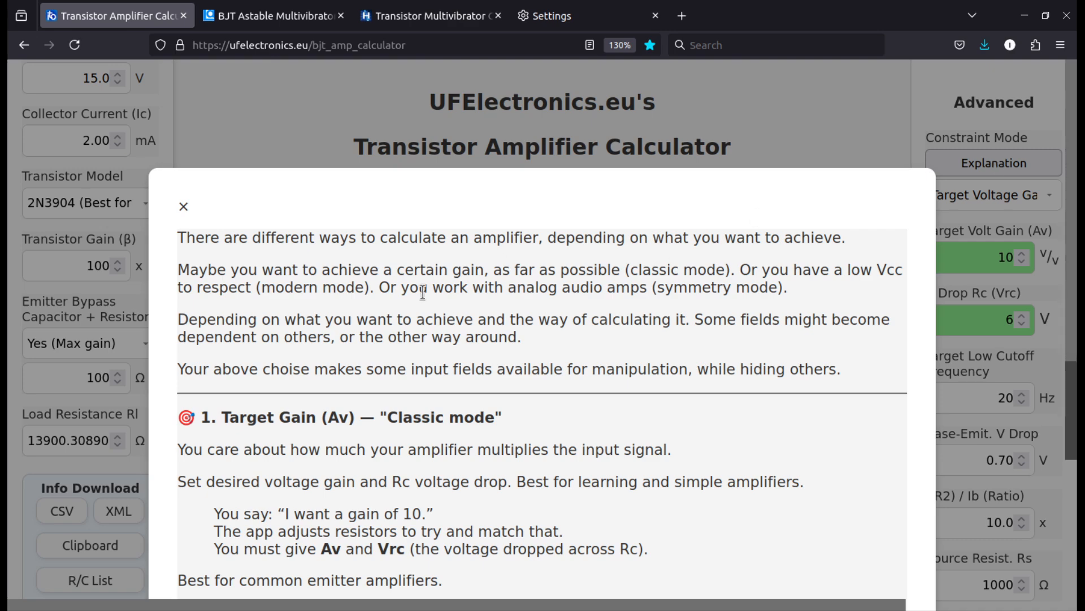
Read through the Classic, Modern and Symmetry mode descriptions in the Constraint Mode explanation, and close it
scroll(335, 418, "down", 8)
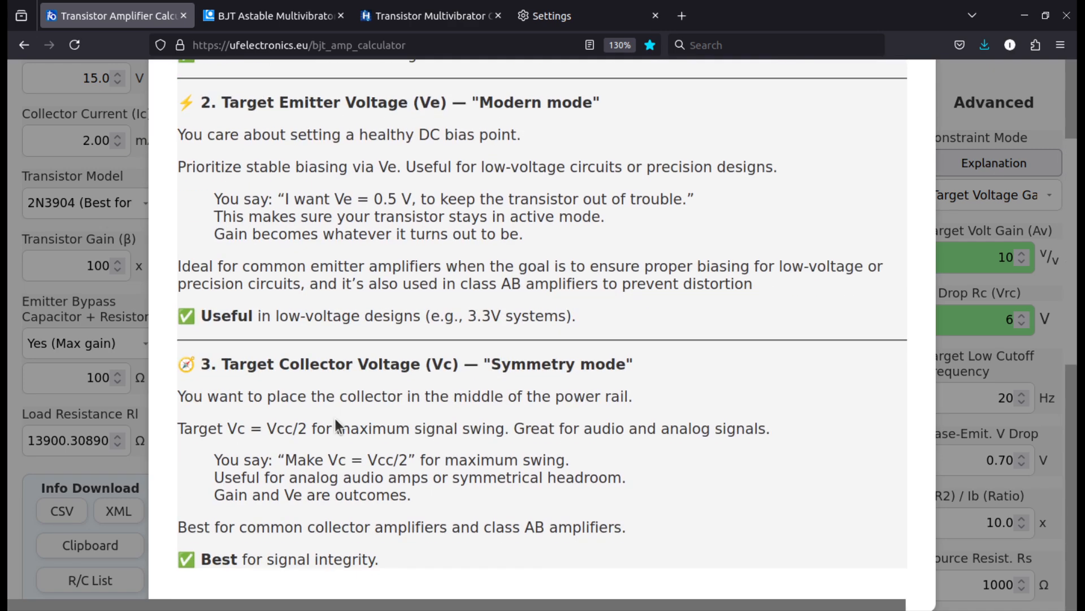
scroll(335, 418, "up", 10)
scroll(331, 418, "down", 7)
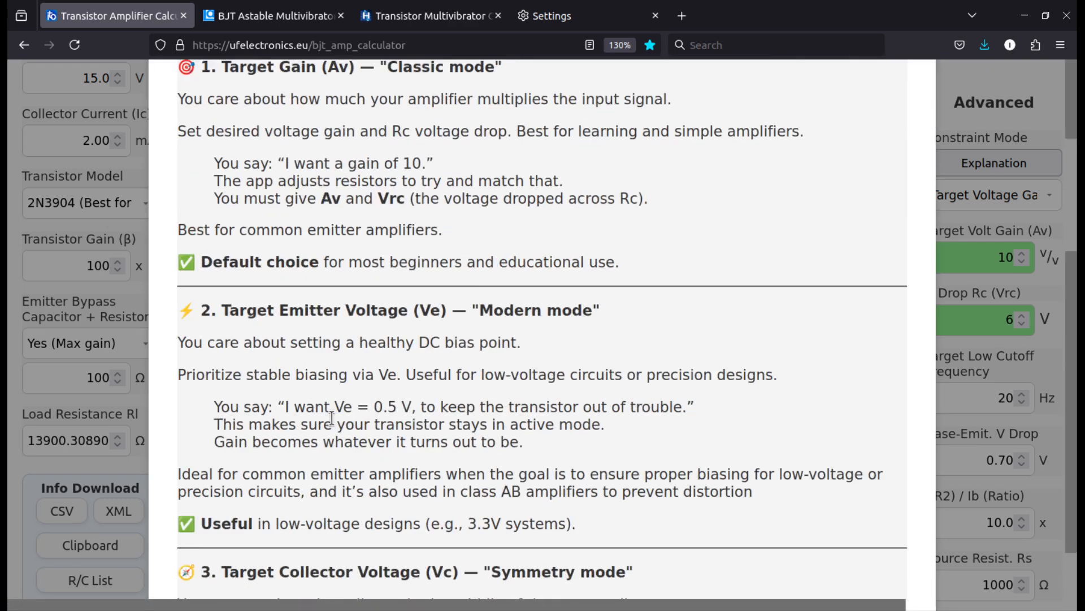
scroll(328, 421, "up", 7)
left_click(707, 164)
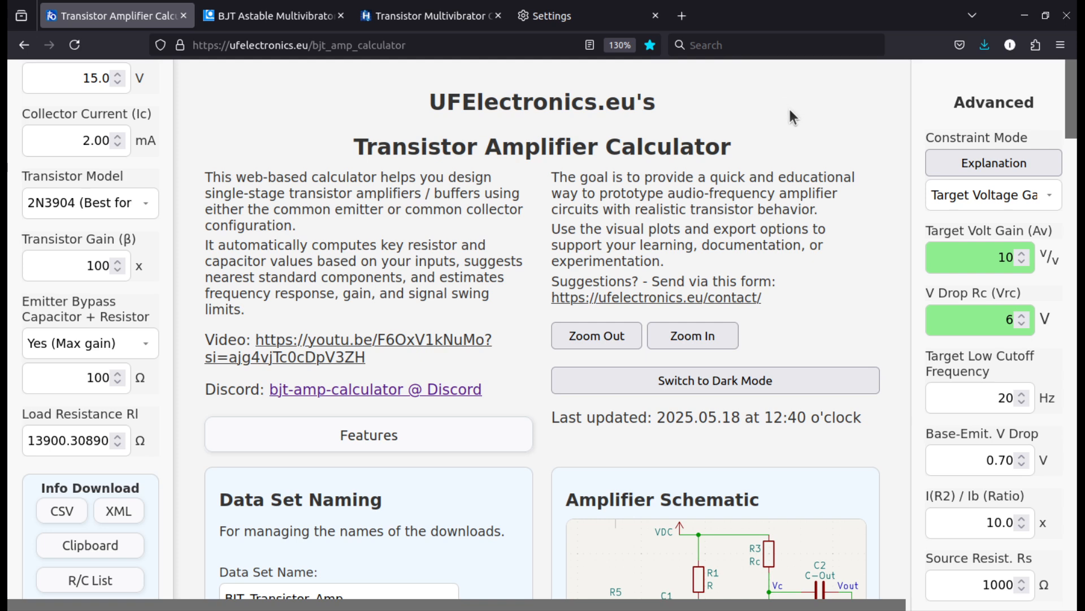
Review the constraint modes offered for a Common Emitter amplifier and the list of available amplifier types, keeping the current selections
left_click(948, 194)
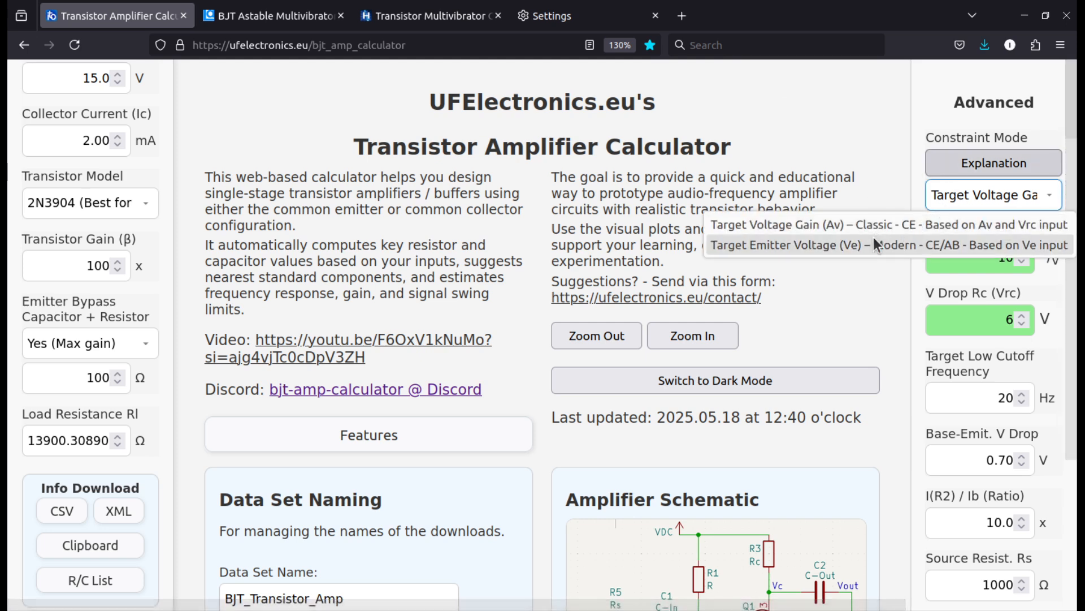
left_click(827, 164)
scroll(34, 172, "up", 3)
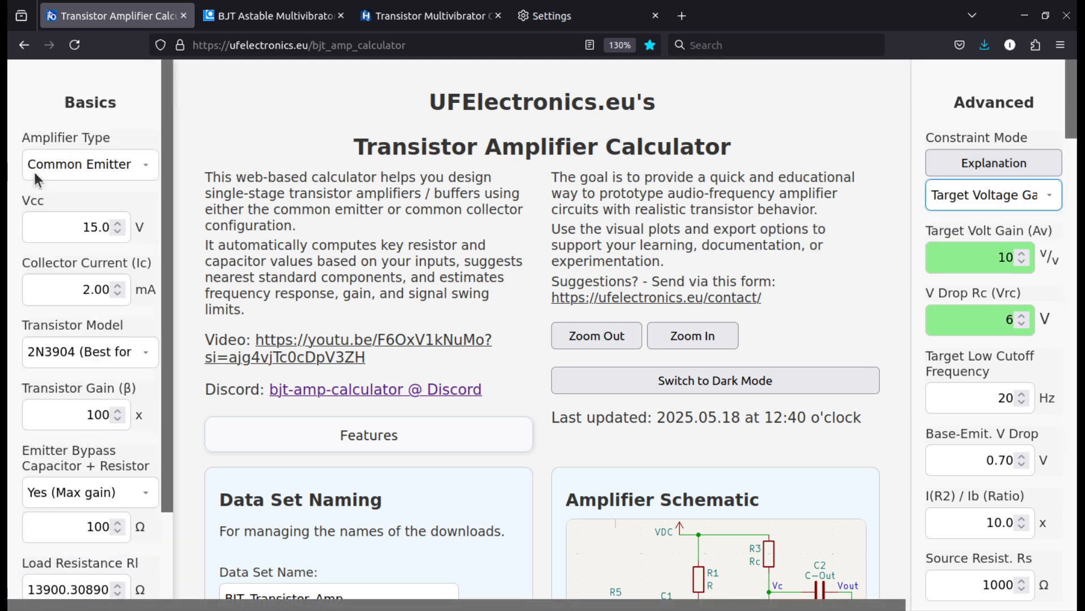
left_click(63, 164)
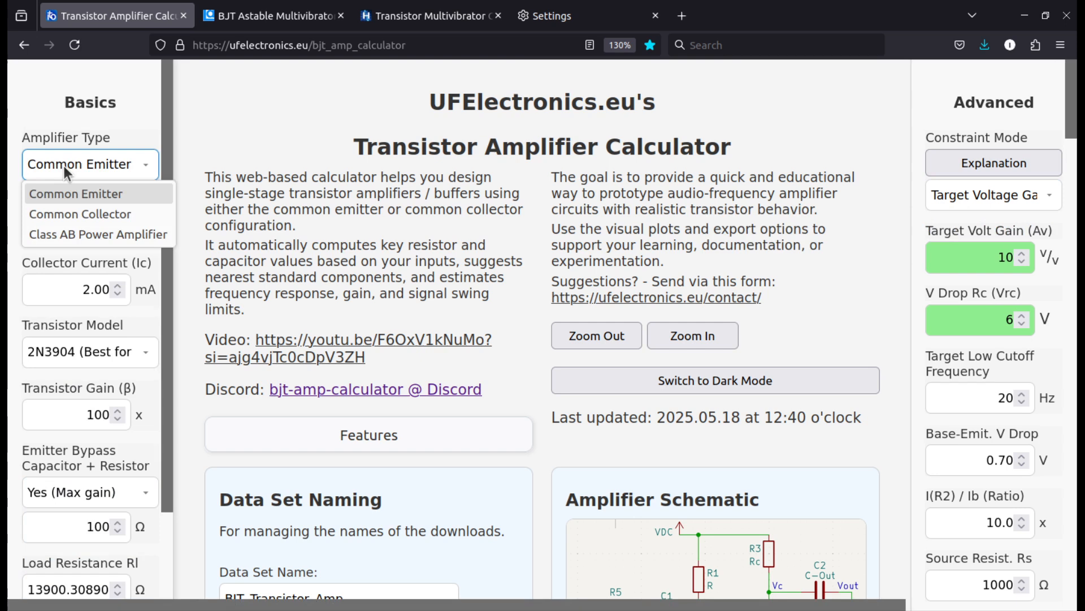
left_click(257, 175)
left_click(996, 195)
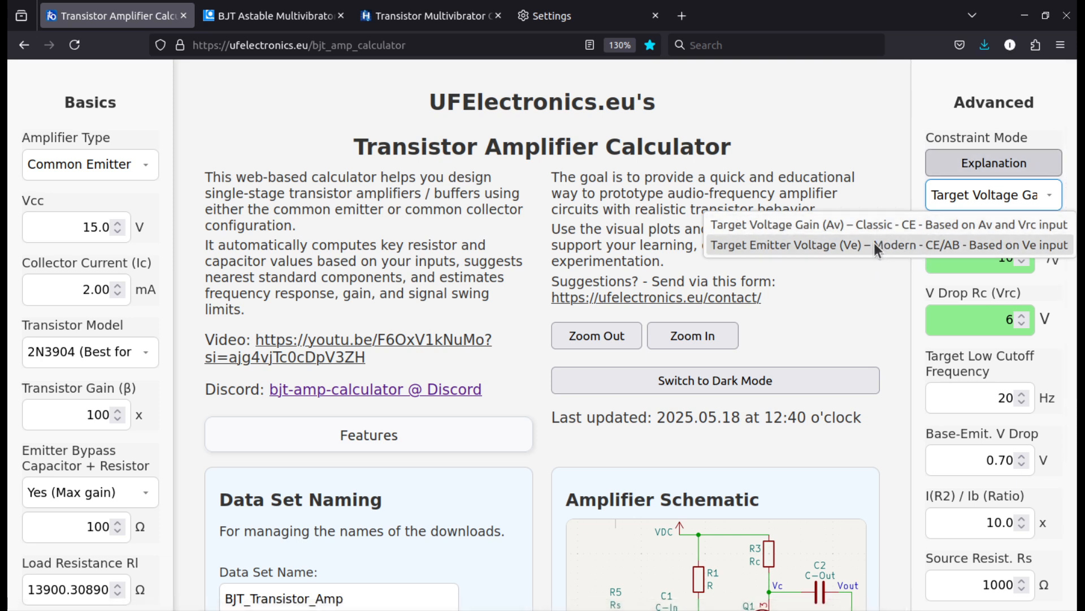
left_click(897, 171)
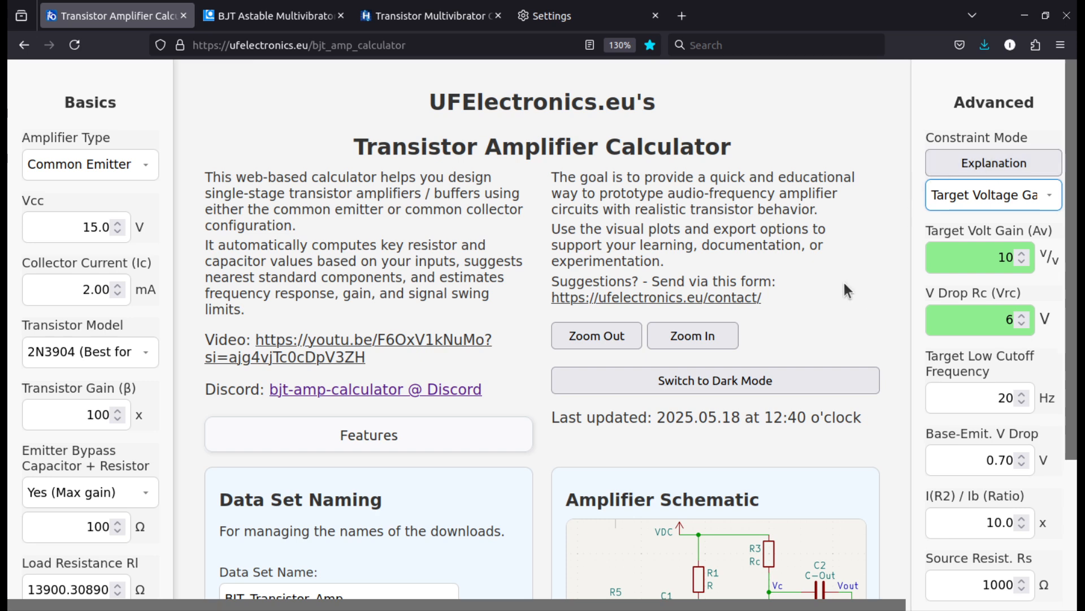
scroll(843, 280, "down", 3)
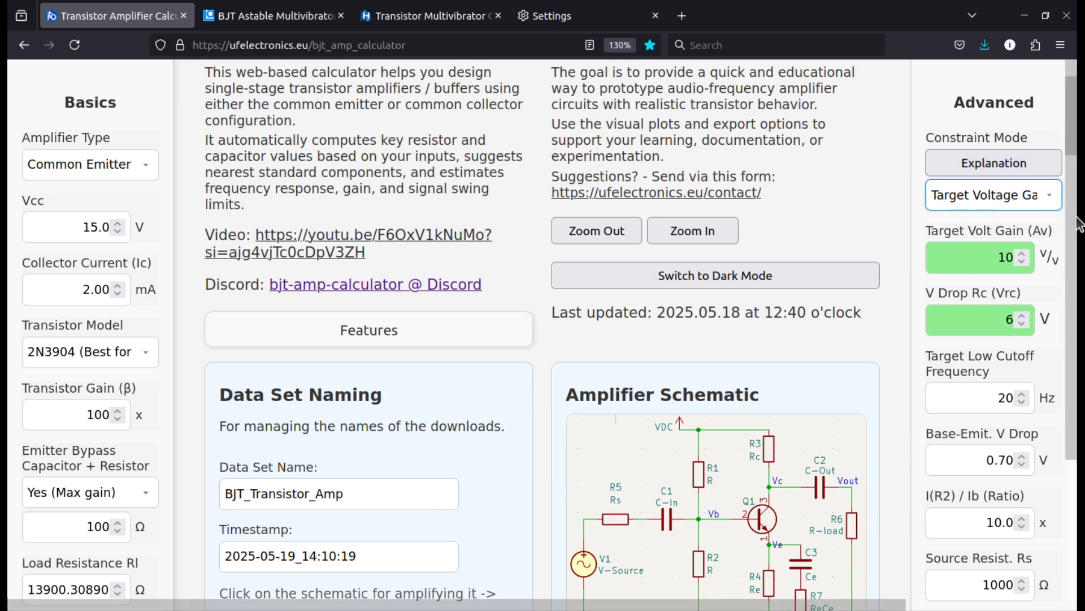
left_click(997, 197)
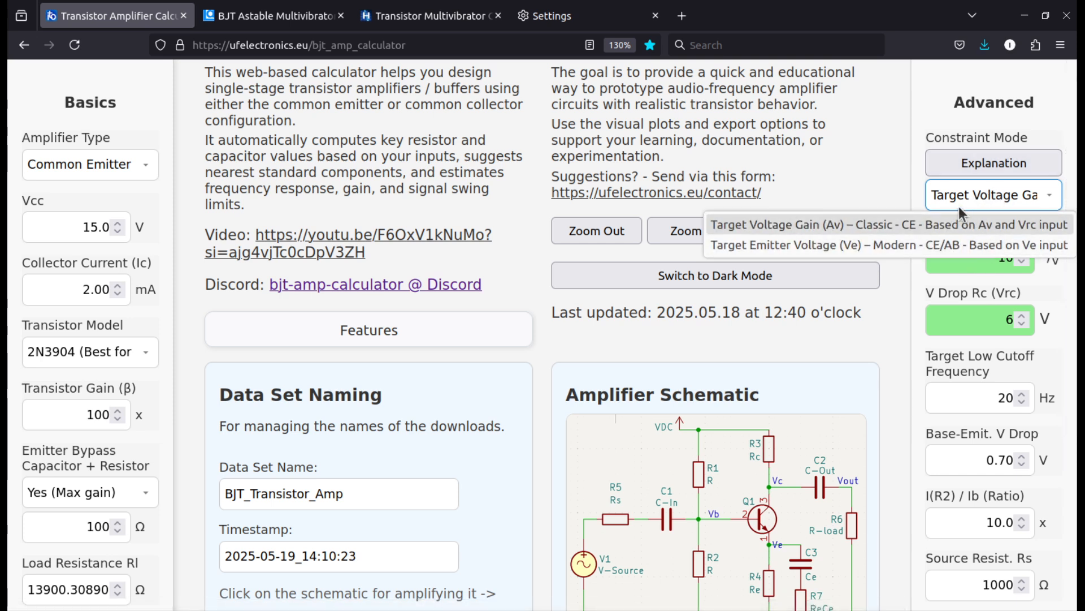
left_click(897, 171)
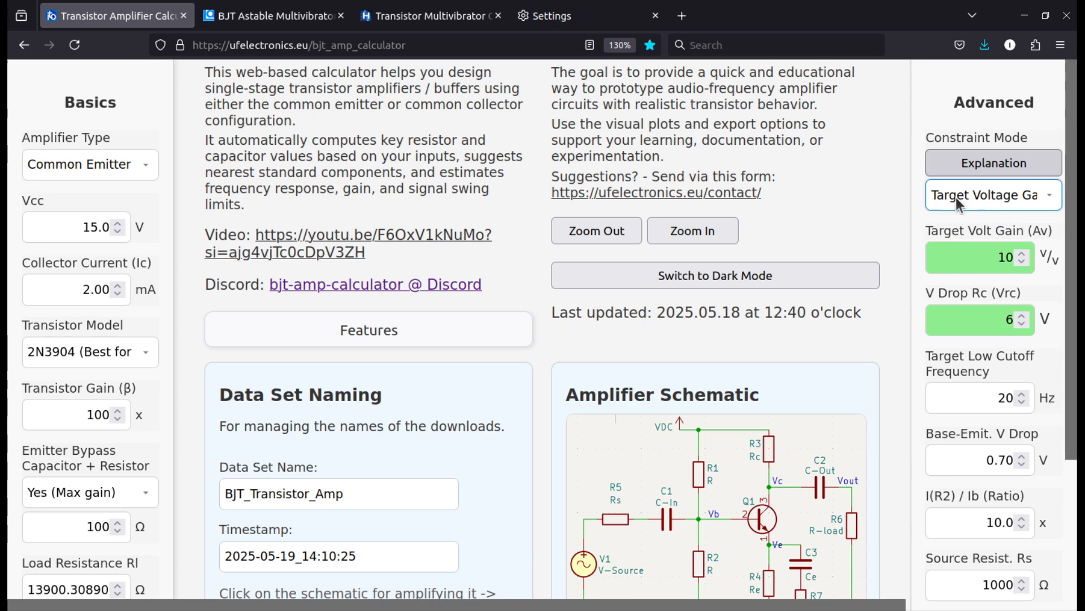
Switch the amplifier type to Common Collector and check which constraint mode it offers
left_click(113, 171)
left_click(107, 214)
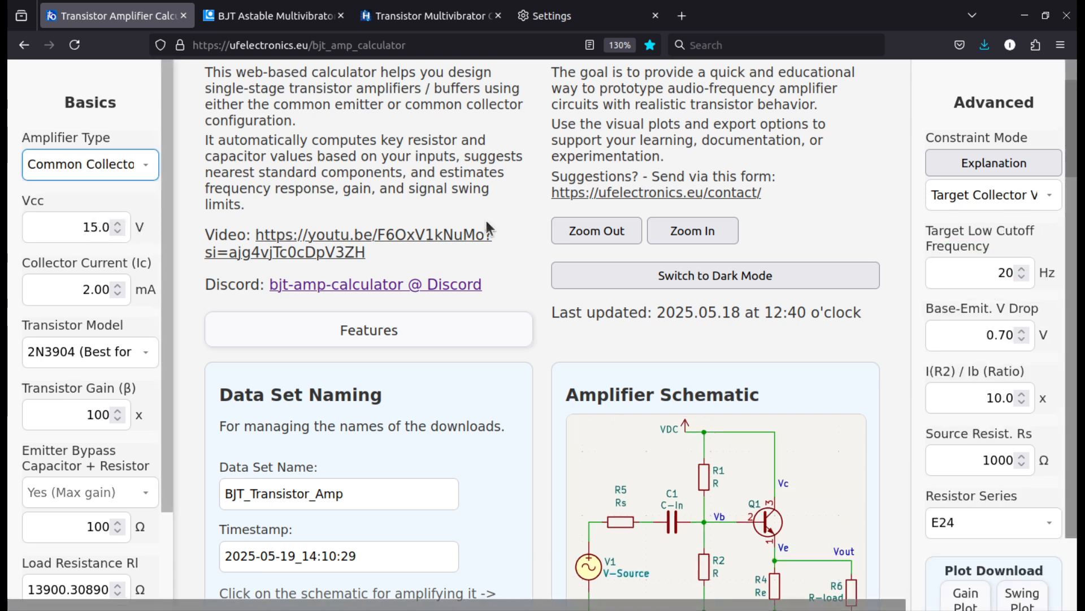
left_click(961, 196)
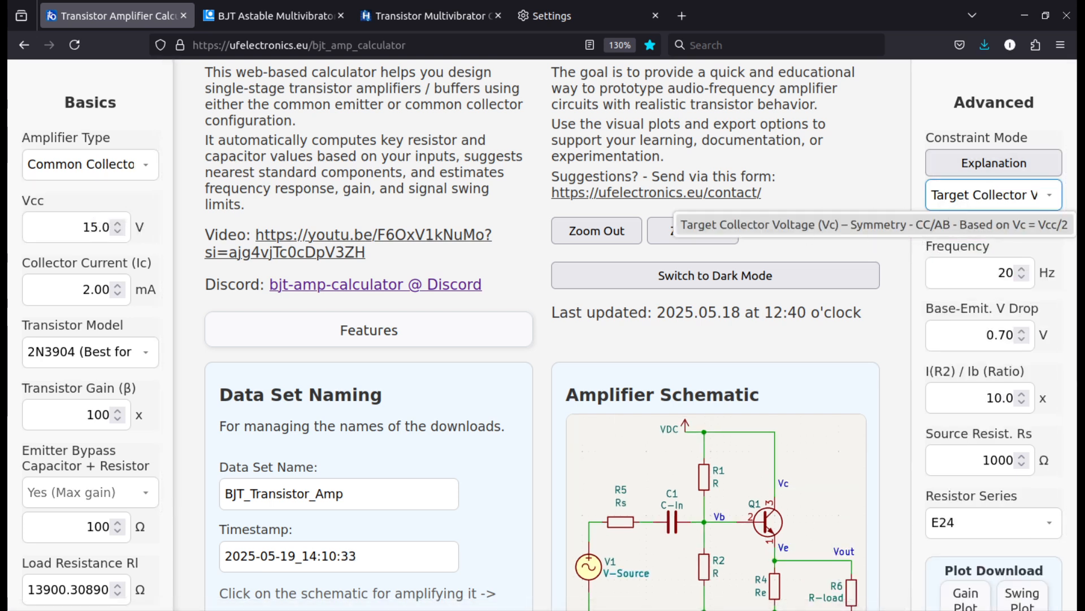
Switch the amplifier type to Class AB Power Amplifier and check which constraint modes it offers
left_click(78, 159)
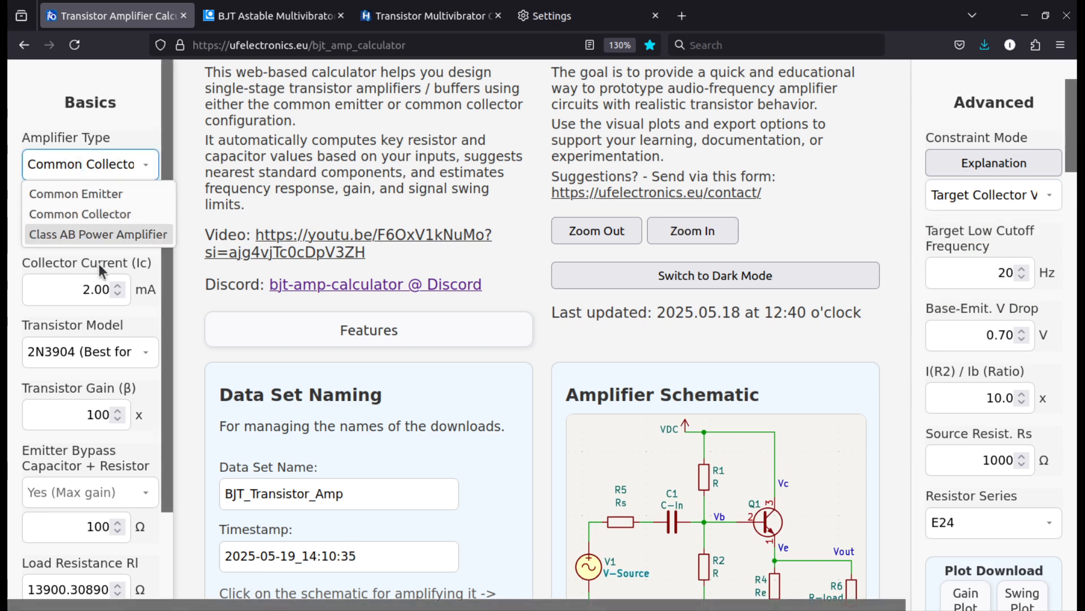
left_click(90, 235)
left_click(992, 192)
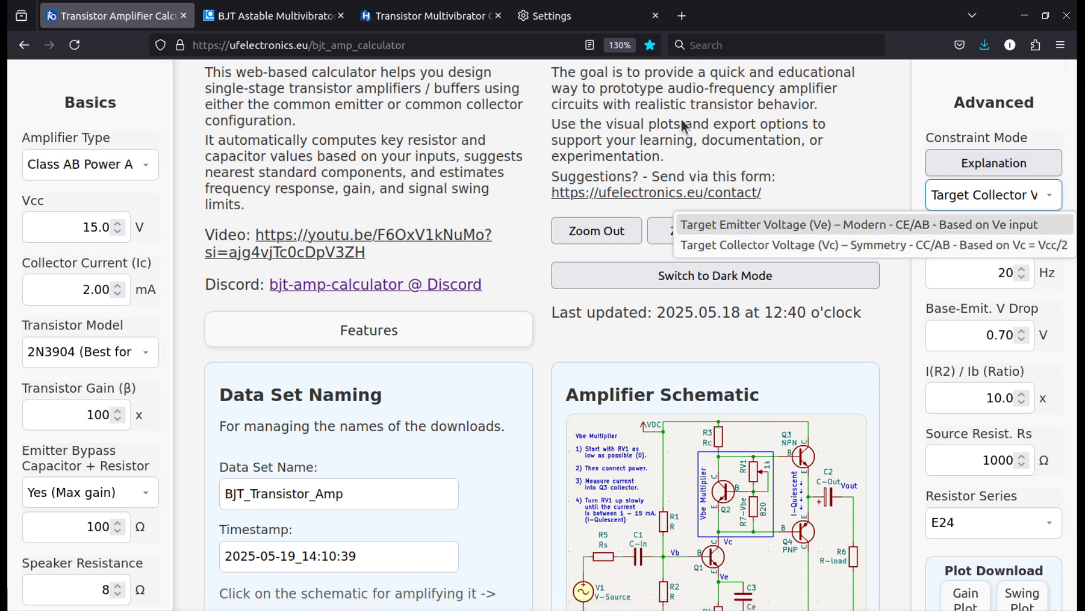
left_click(779, 175)
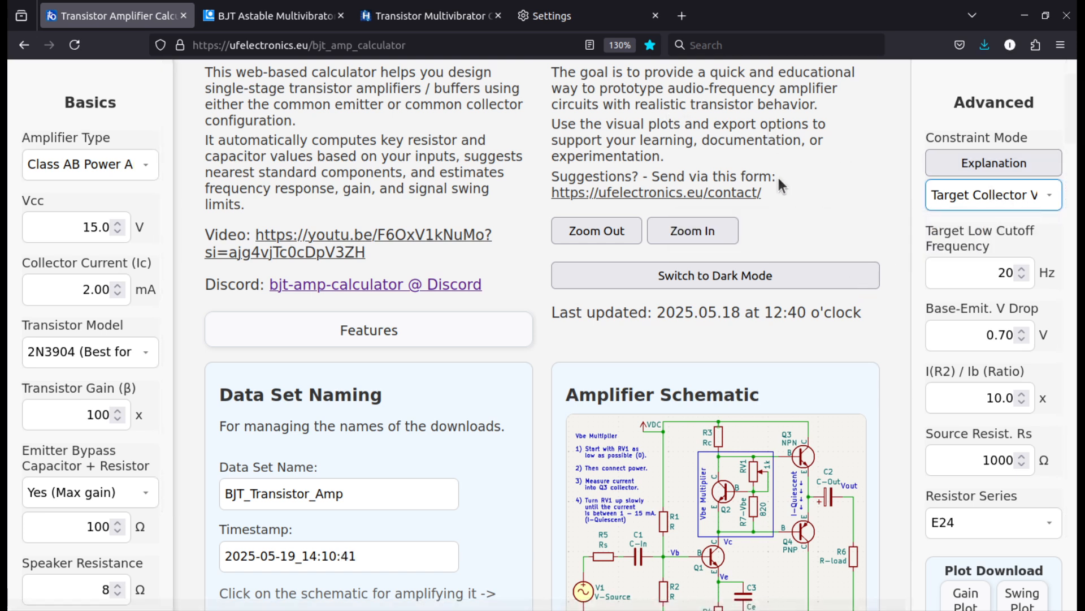
Set the amplifier type back to Common Emitter and view its amplifier schematic
left_click(80, 162)
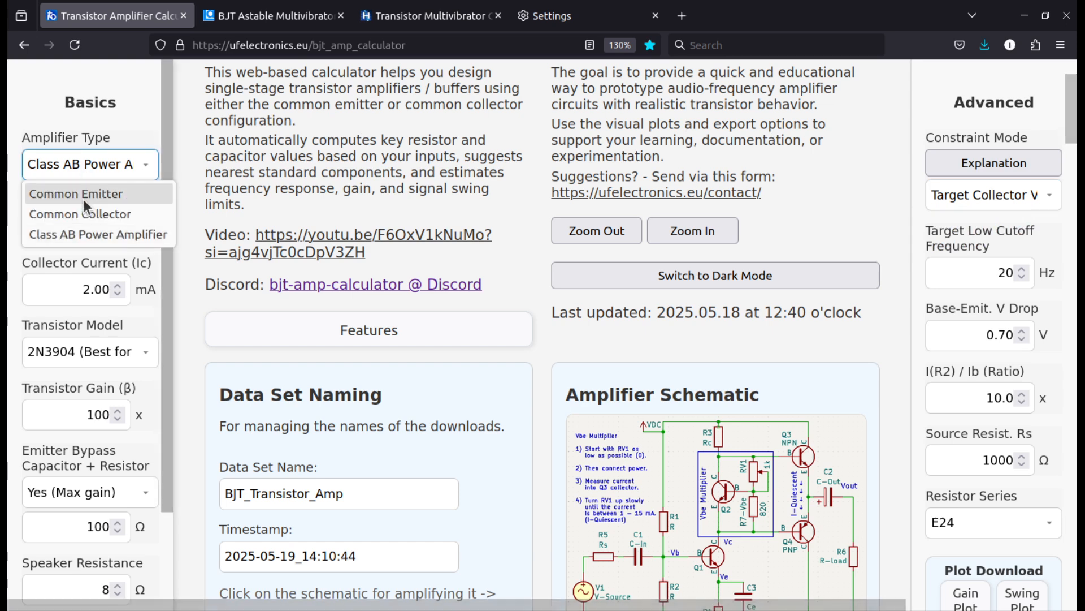
left_click(83, 194)
scroll(621, 171, "down", 2)
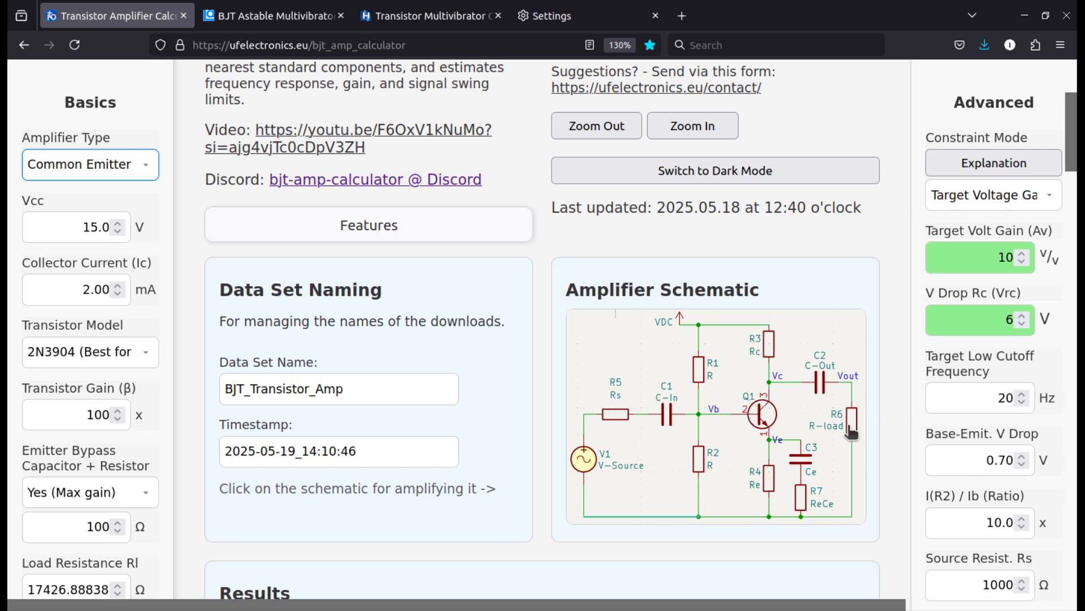
Compare the amplifier schematics by switching the type to Common Collector, Class AB Power Amplifier and back to Common Emitter
left_click(95, 161)
left_click(107, 215)
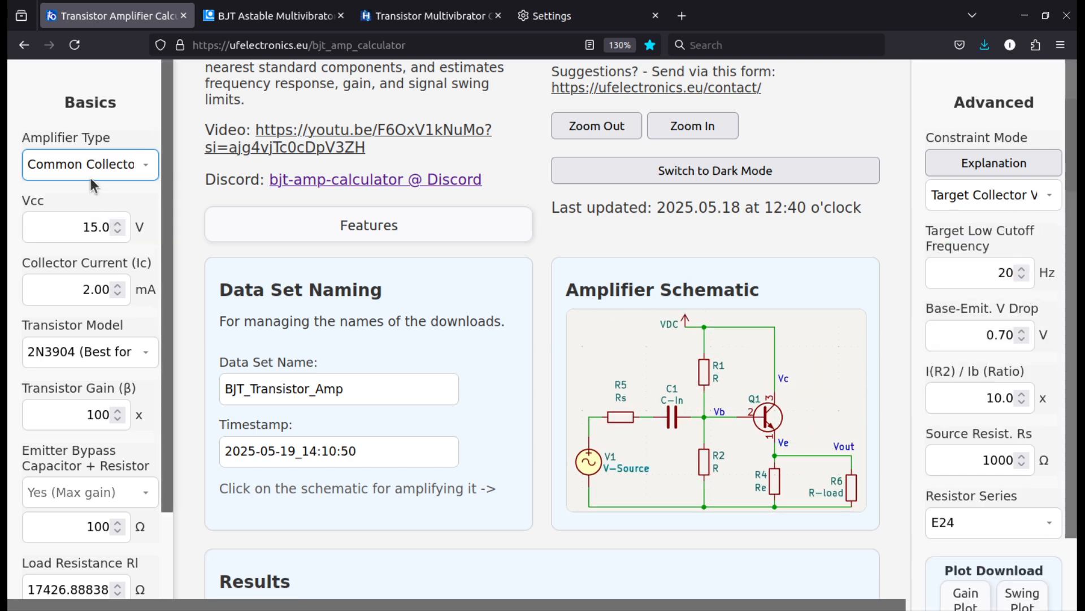
left_click(81, 164)
left_click(93, 231)
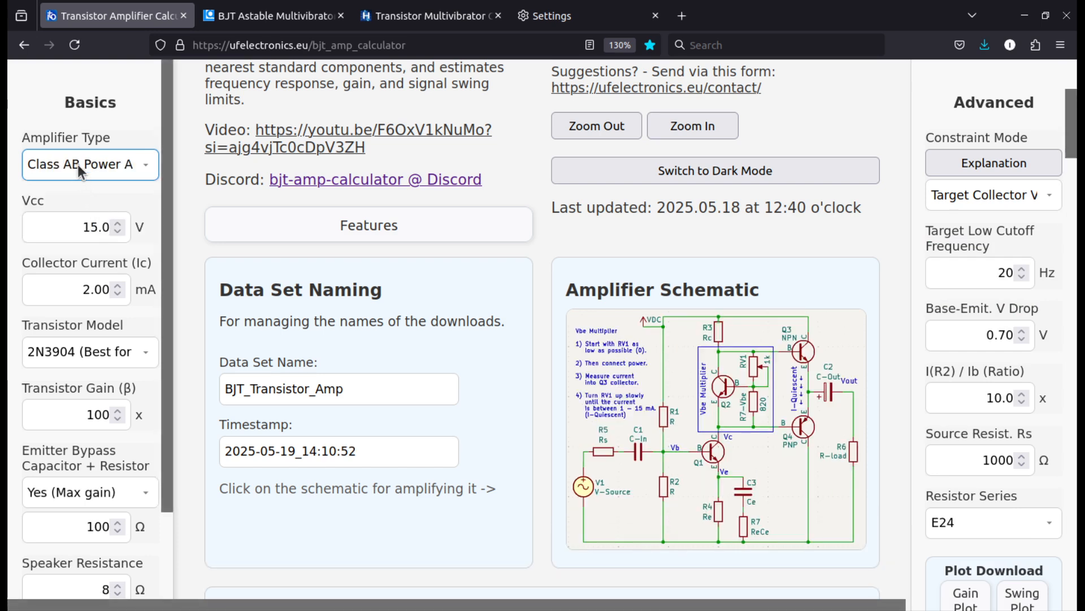
left_click(77, 165)
left_click(95, 194)
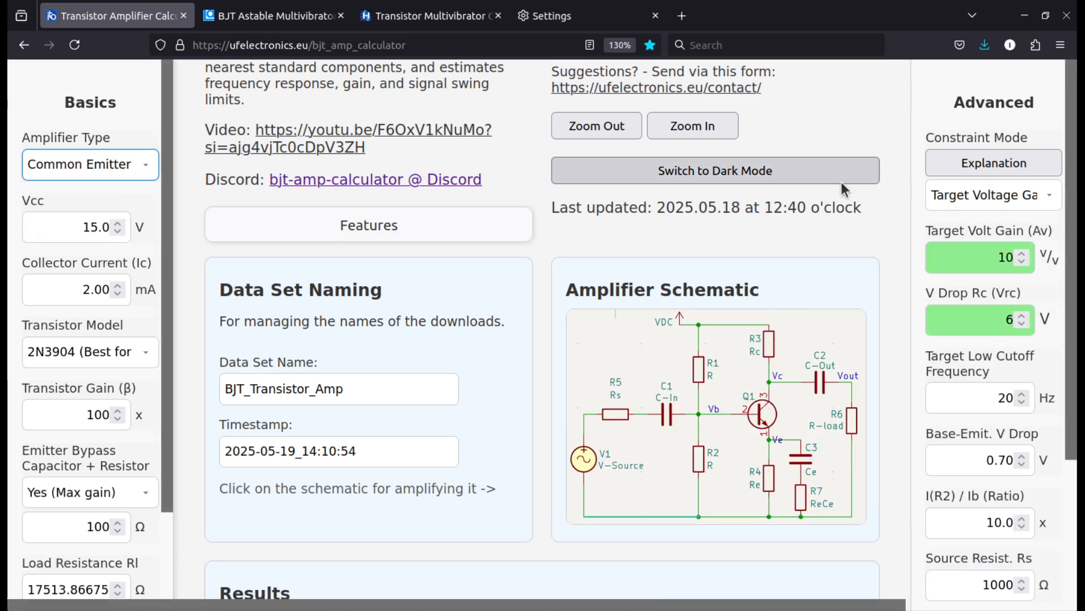
scroll(842, 182, "down", 3)
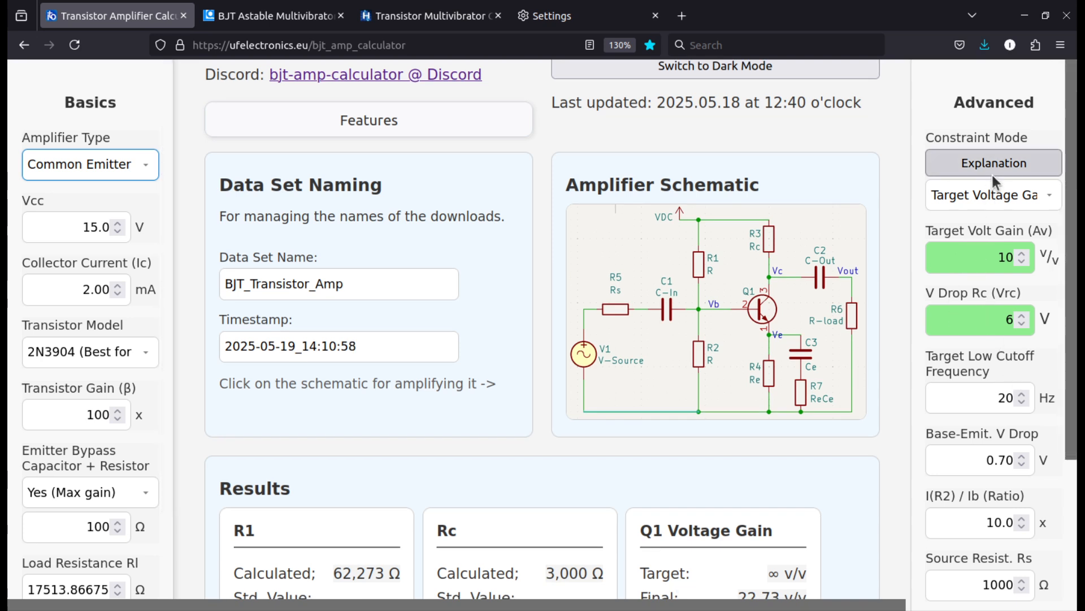
Check the Target Voltage Gain constraint mode and its Target Volt Gain (Av) input against the final Q1 Voltage Gain in the results
left_click(989, 196)
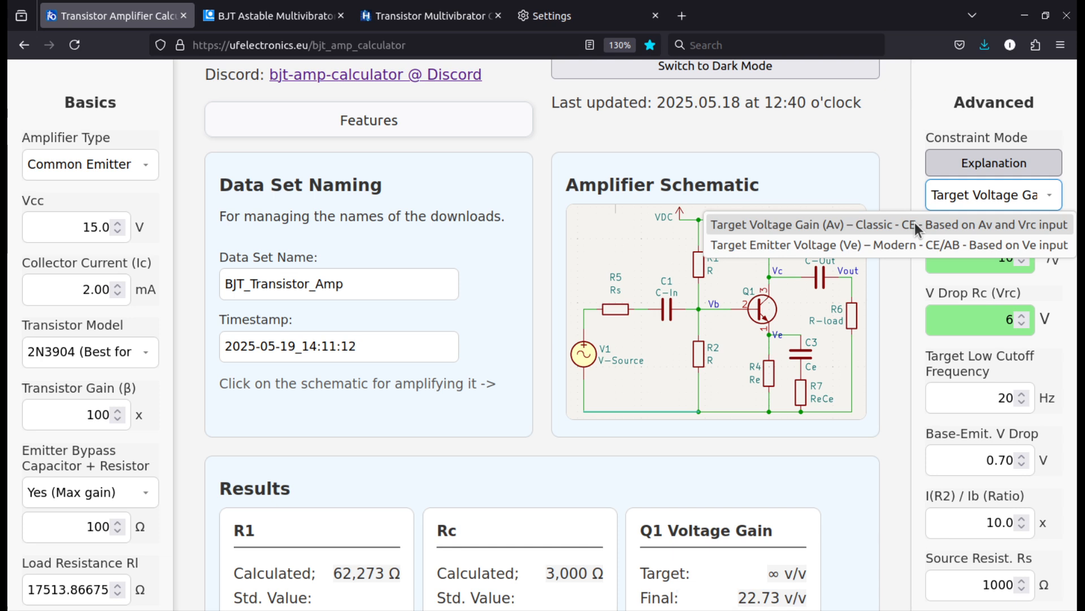
left_click(914, 144)
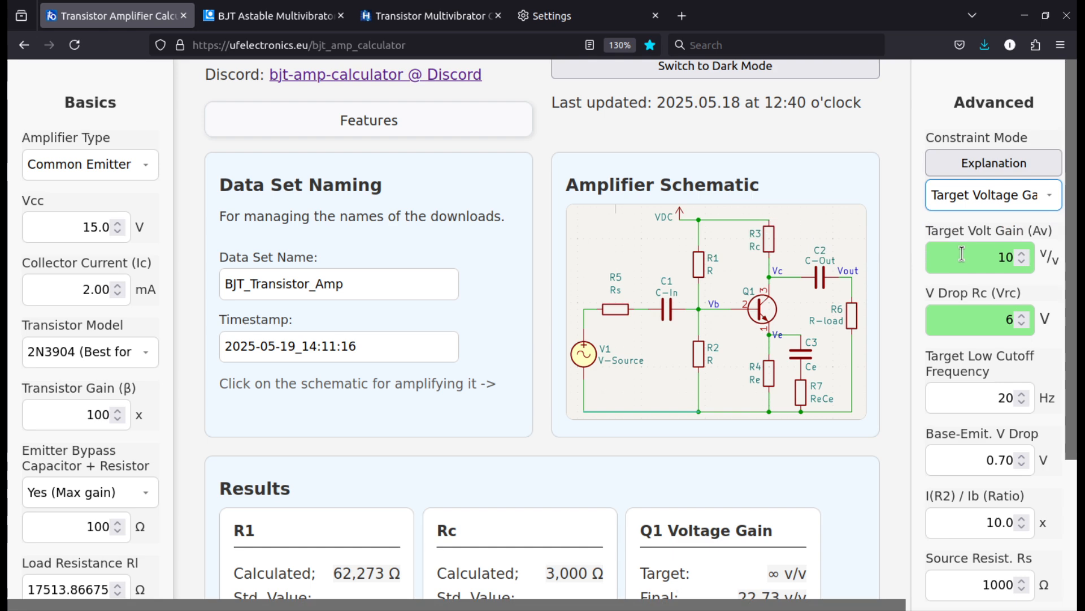
left_click_drag(965, 255, 1023, 262)
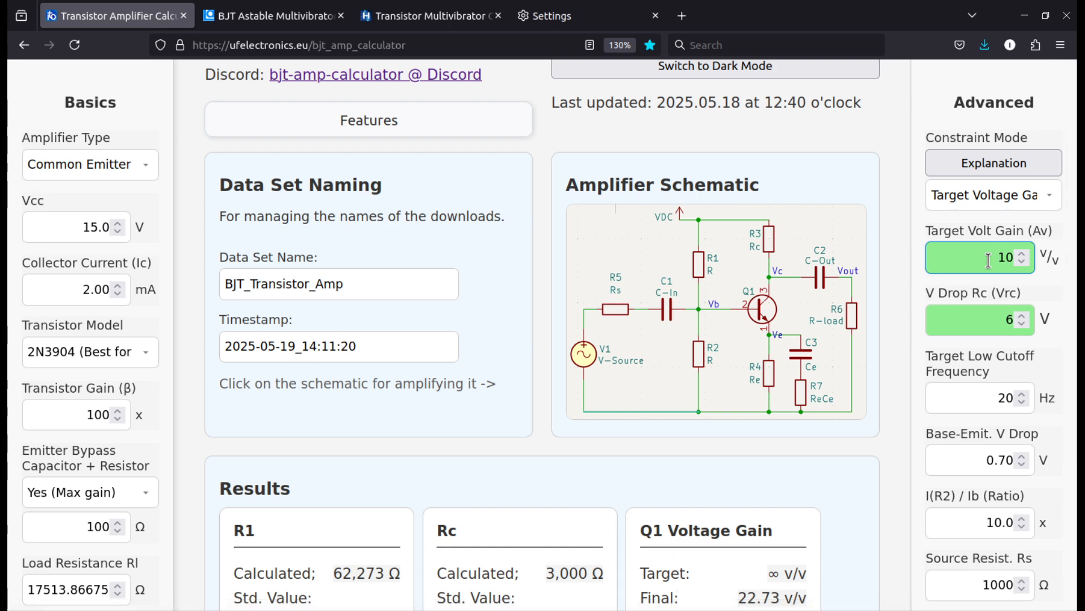
left_click(993, 254)
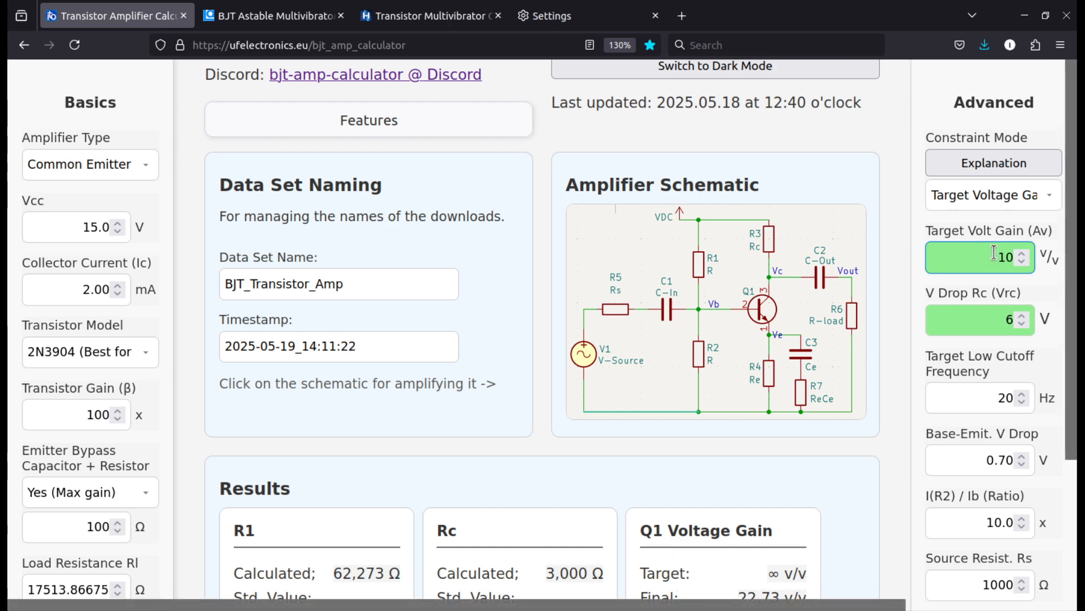
scroll(844, 304, "up", 5)
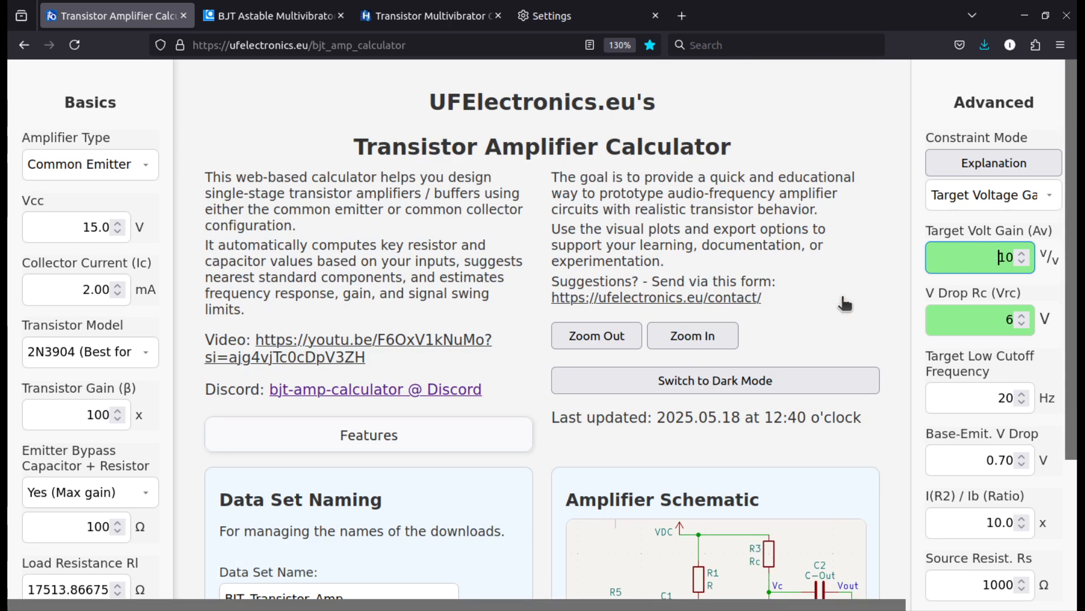
scroll(825, 295, "down", 10)
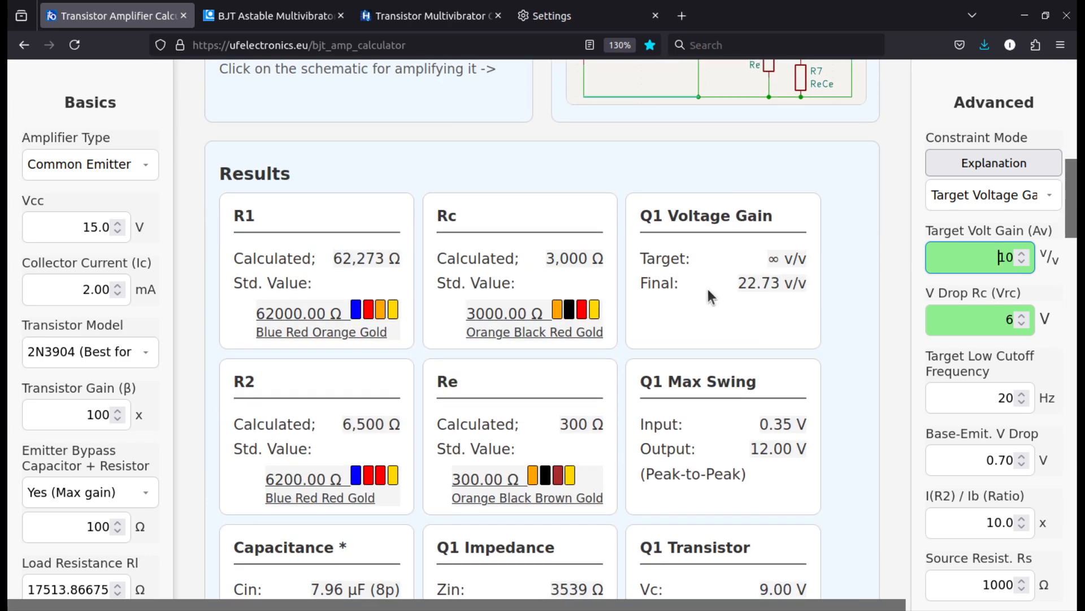
left_click_drag(737, 283, 781, 285)
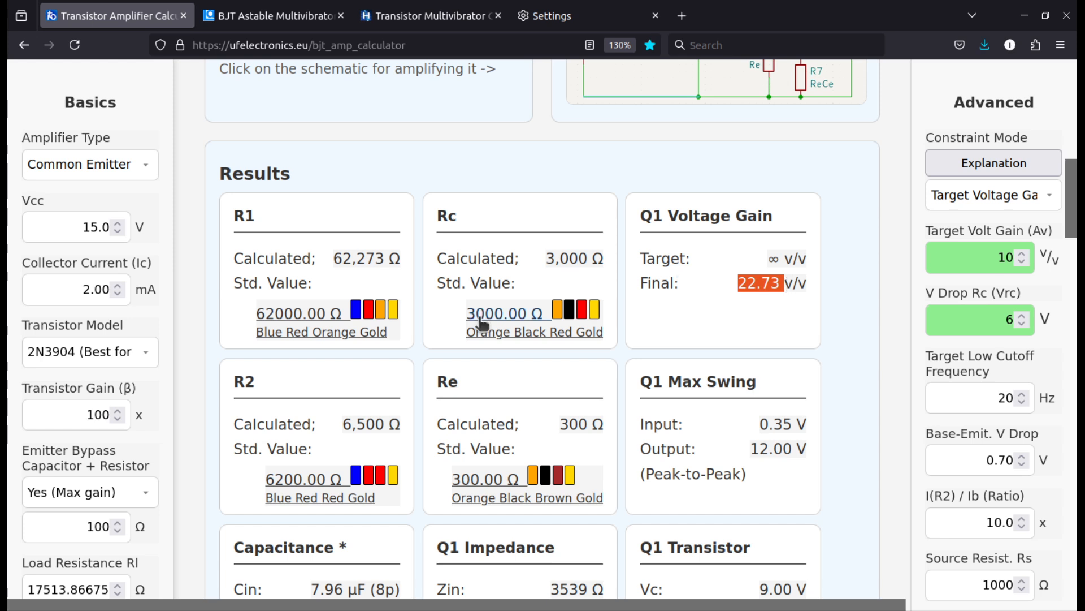
Set Emitter Bypass Capacitor + Resistor to No
left_click(100, 493)
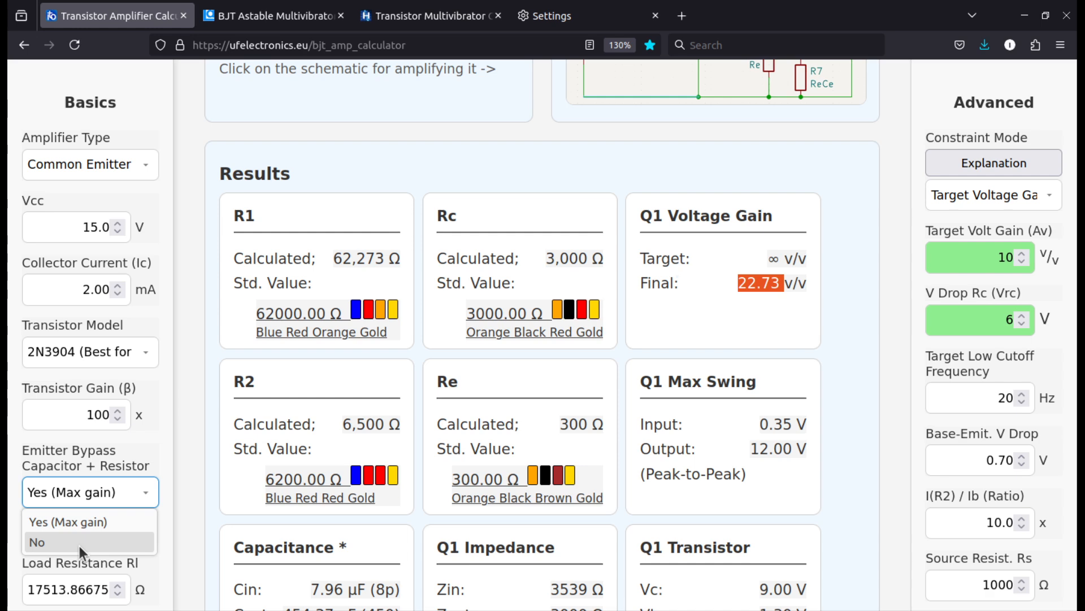
scroll(845, 290, "up", 4)
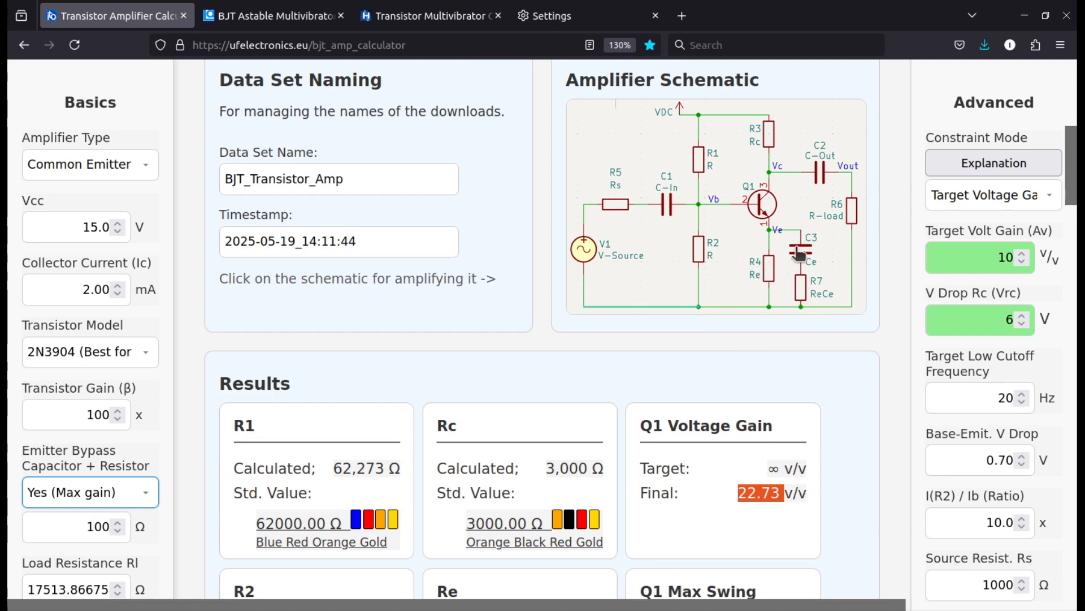
left_click(82, 496)
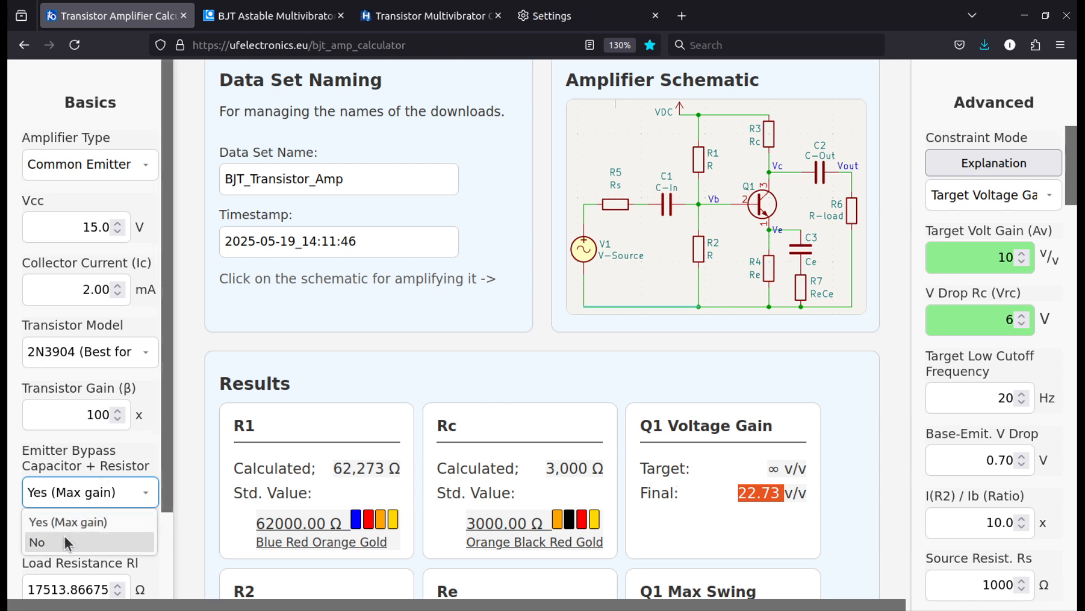
left_click(35, 541)
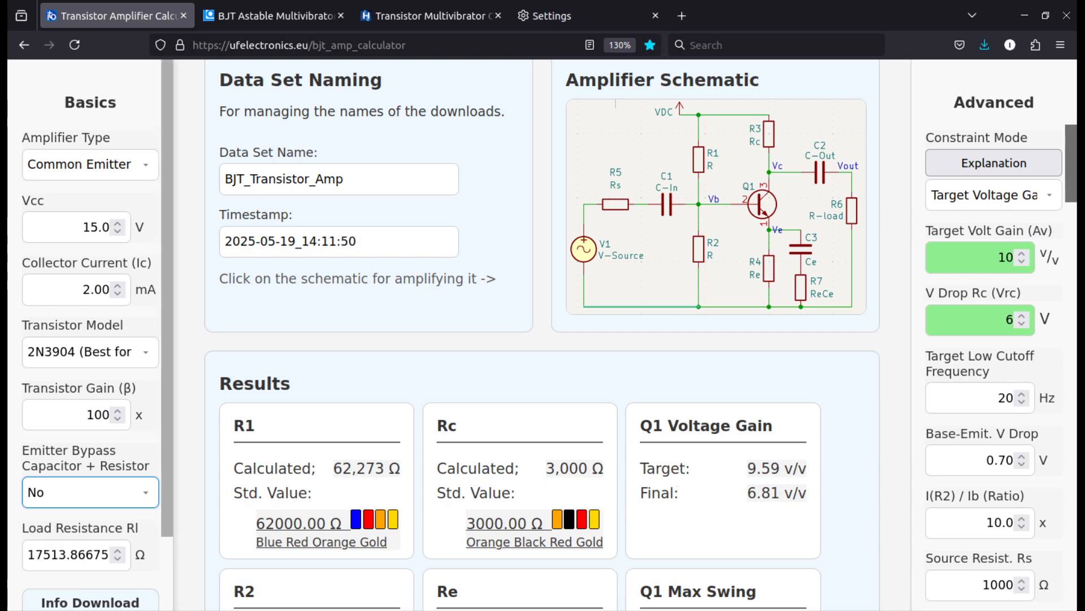
Set Emitter Bypass Capacitor + Resistor back to Yes (Max gain)
left_click(90, 497)
left_click(76, 521)
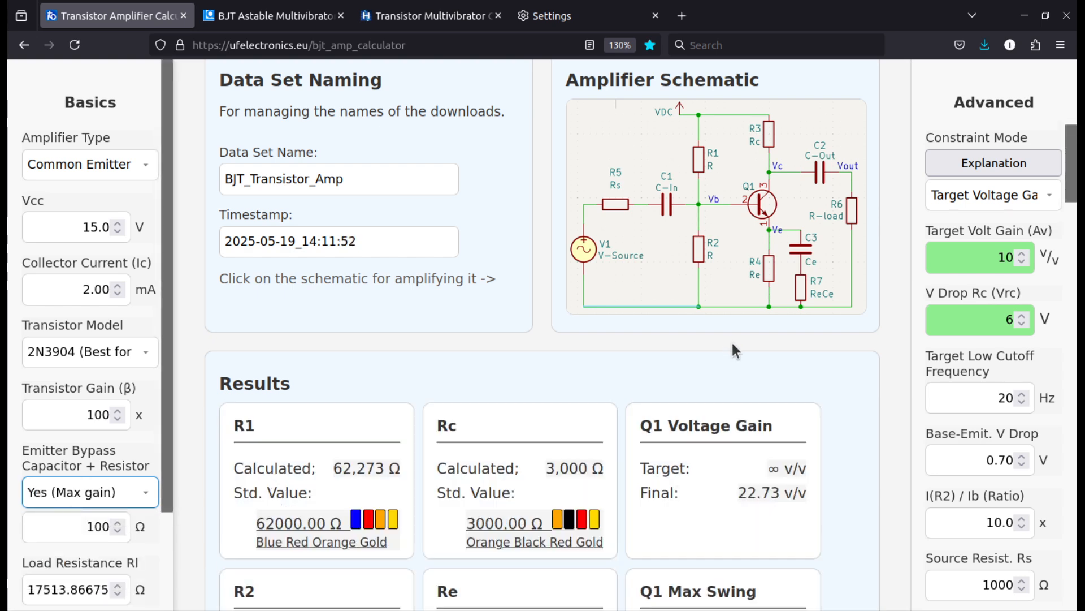
Set V Drop Rc (Vrc) to 7 V and check the recalculated results
double_click(974, 321)
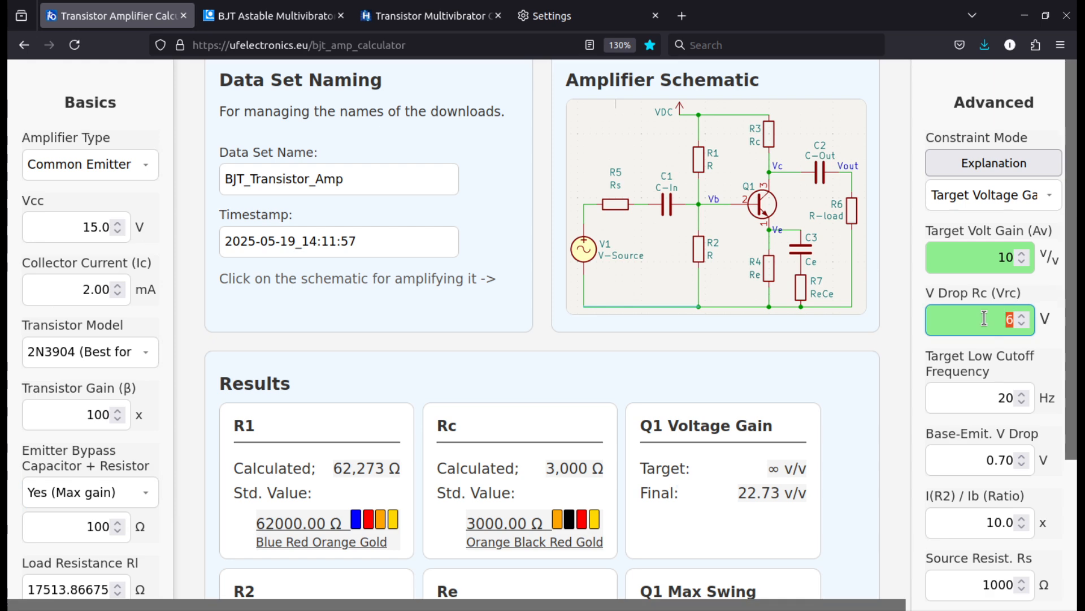
type("7")
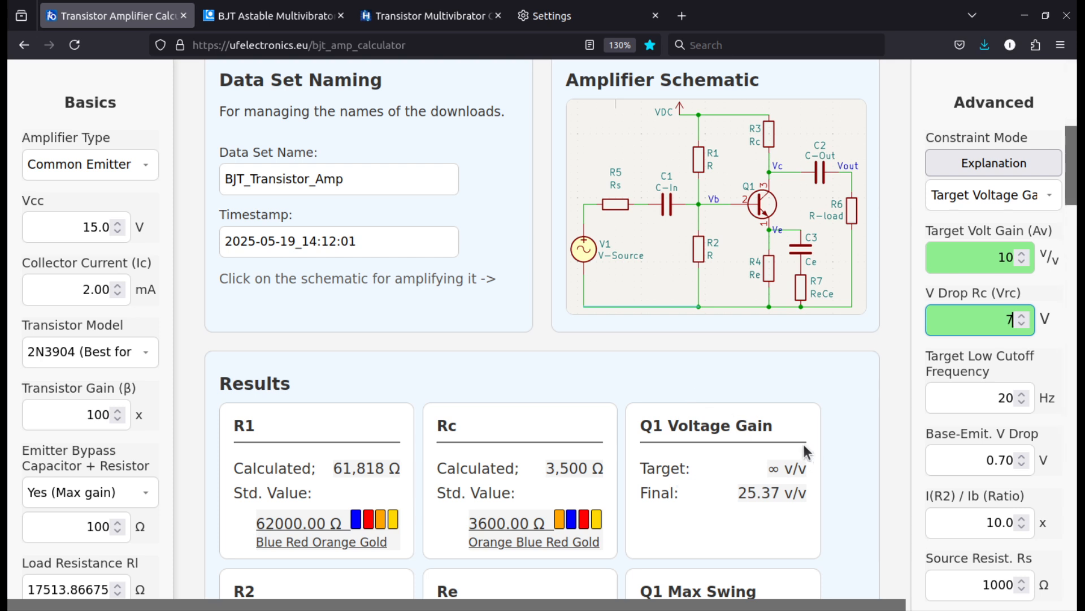
scroll(845, 406, "down", 3)
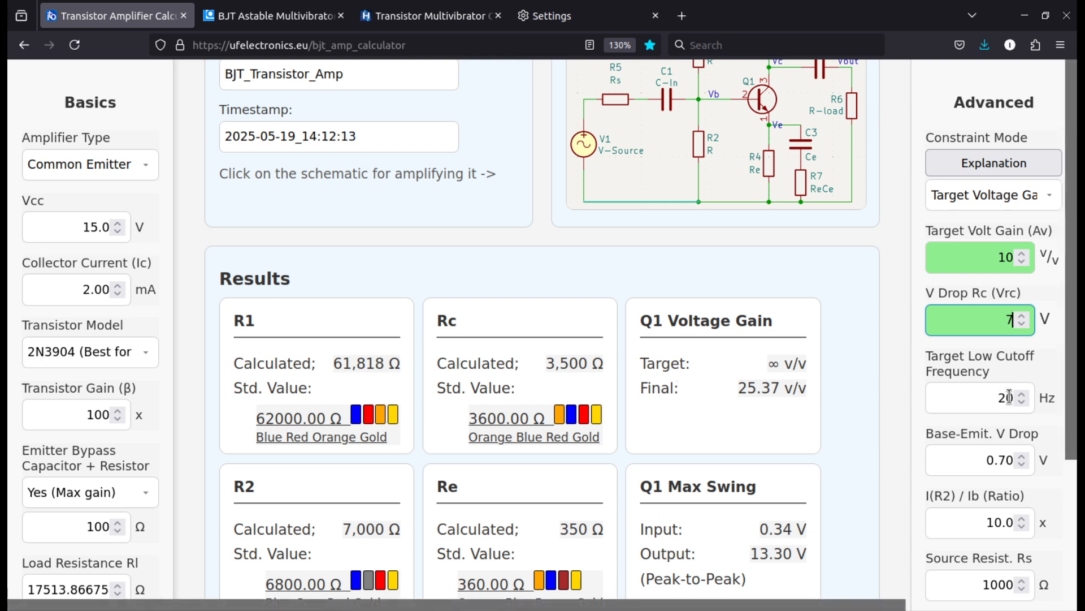
Check the Capacitance results and set the Target Low Cutoff Frequency to 4 Hz
left_click_drag(1009, 398, 982, 398)
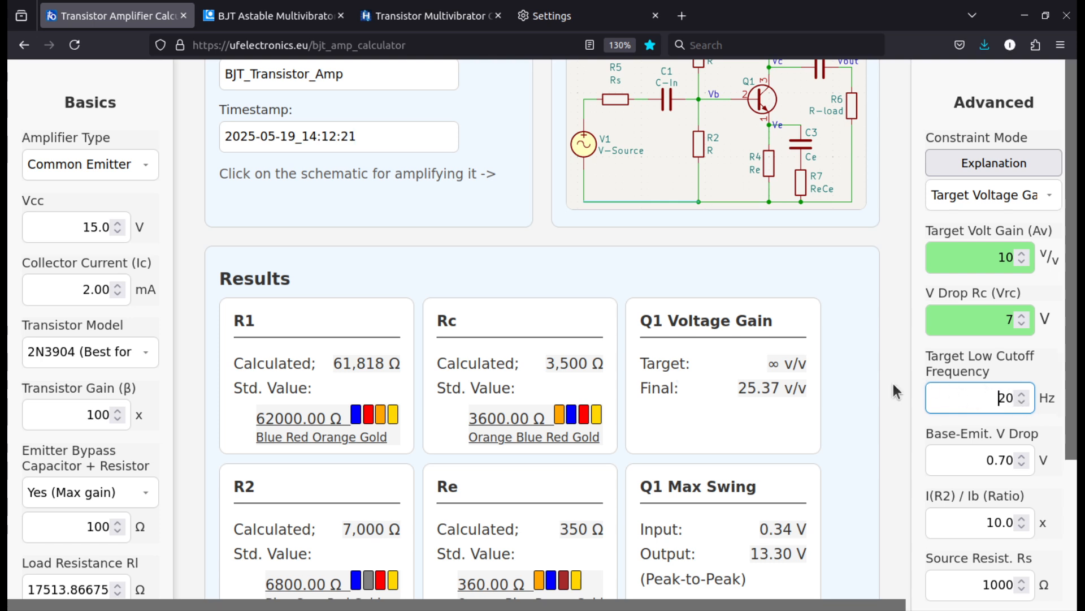
scroll(853, 373, "down", 2)
scroll(664, 578, "down", 3)
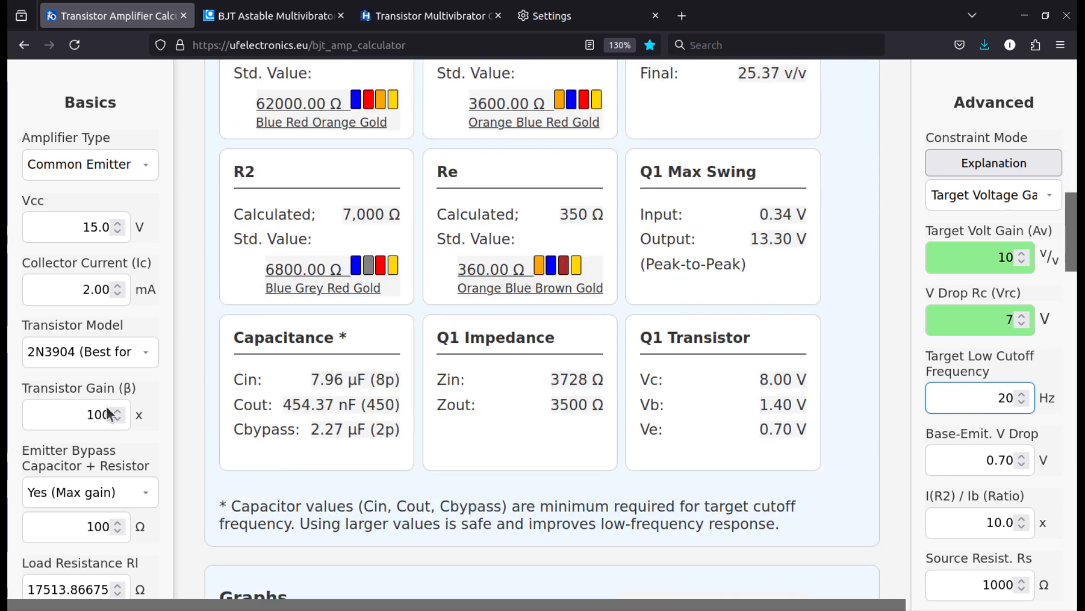
mouse_move(996, 396)
left_mouse_down()
mouse_move(1027, 402)
mouse_move(992, 396)
mouse_move(1016, 398)
left_mouse_up()
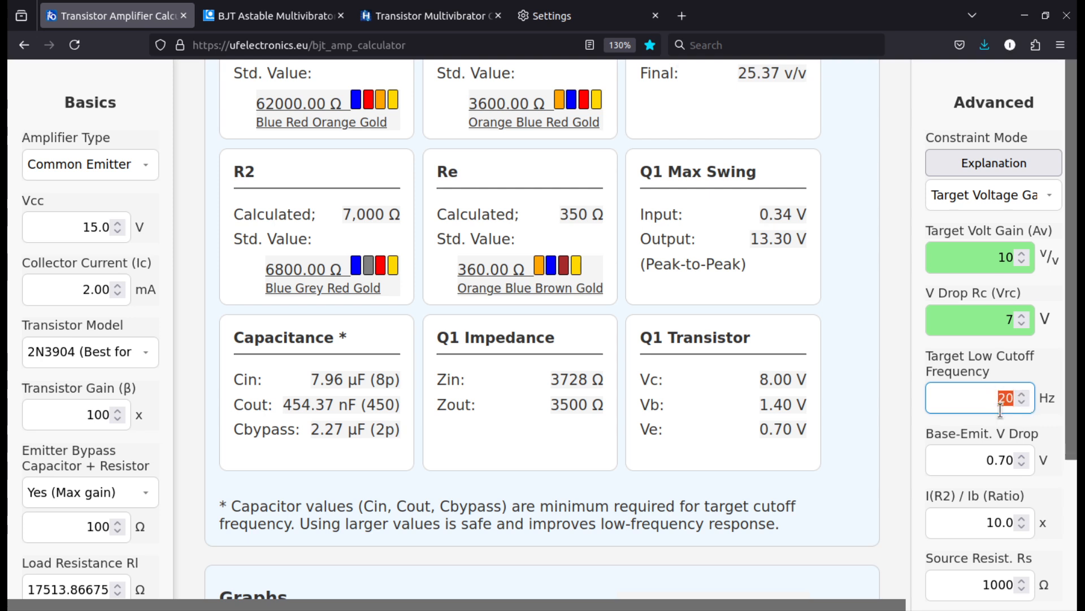
type("4")
Examine the gain and output graphs and the recalculated Cin, Cout and Cbypass capacitances
scroll(686, 442, "down", 5)
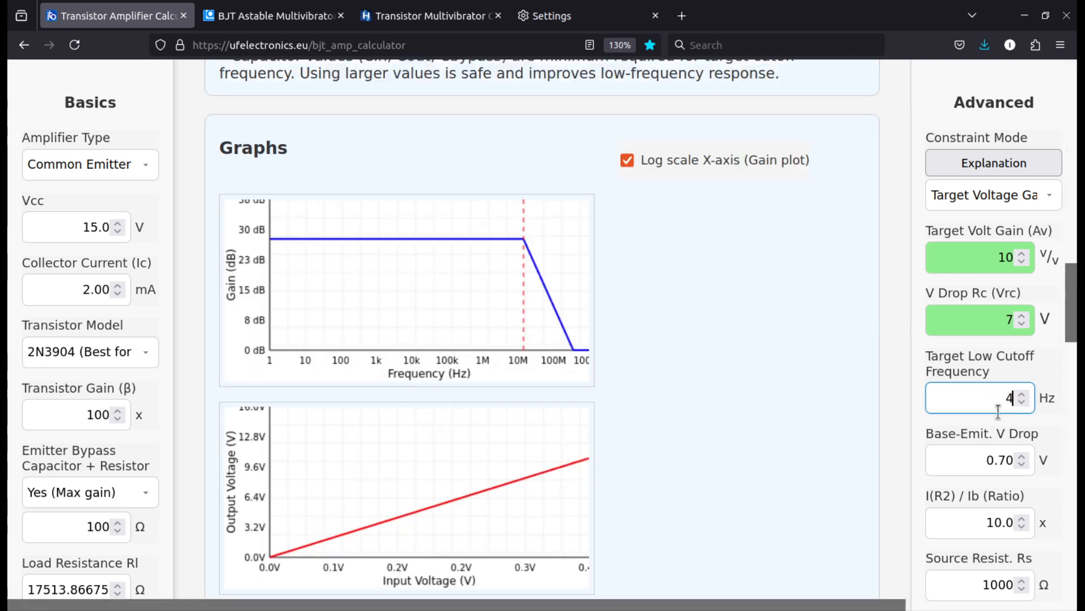
scroll(441, 308, "down", 5)
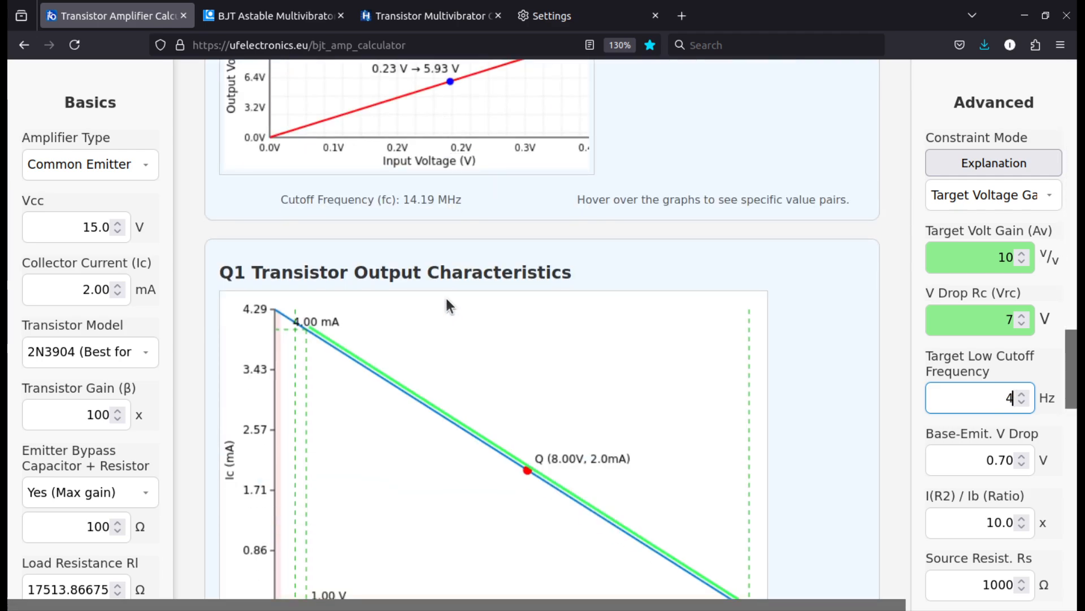
scroll(446, 303, "down", 3)
scroll(456, 308, "up", 9)
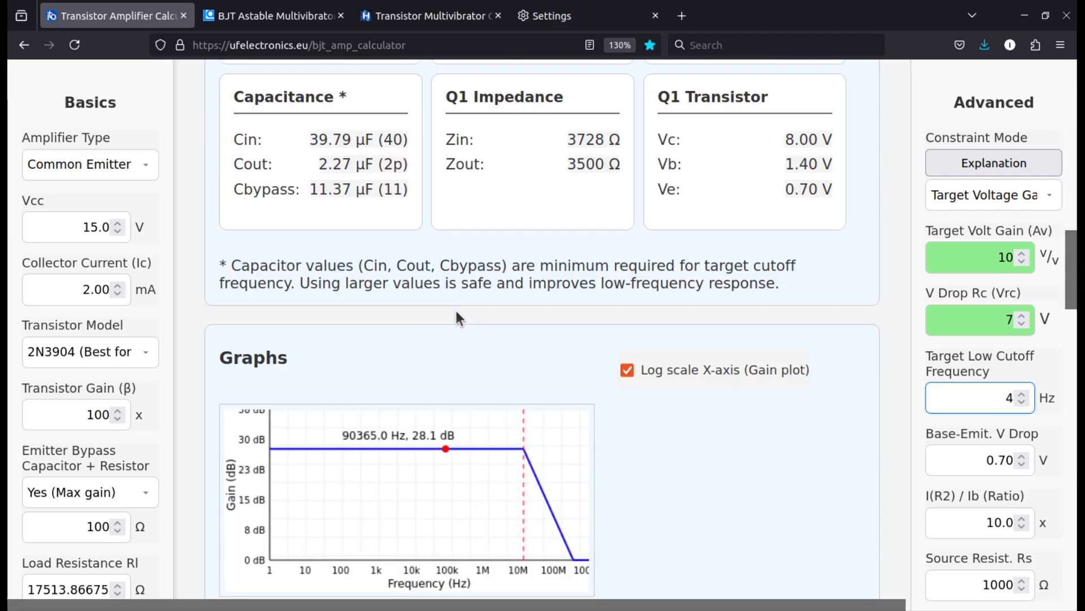
scroll(455, 307, "up", 2)
left_click(319, 242)
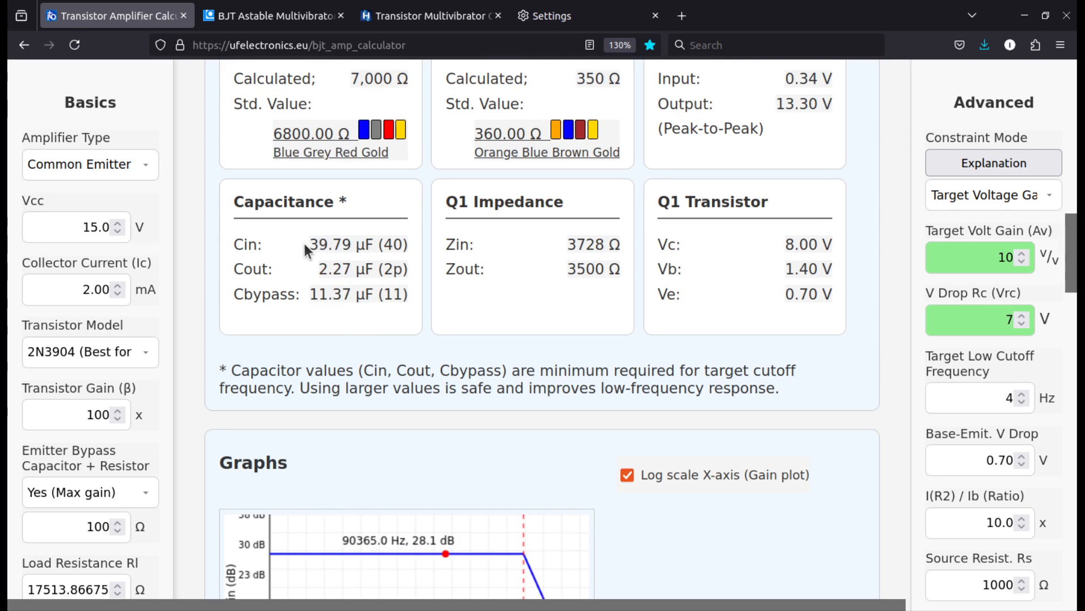
left_click_drag(308, 245, 400, 289)
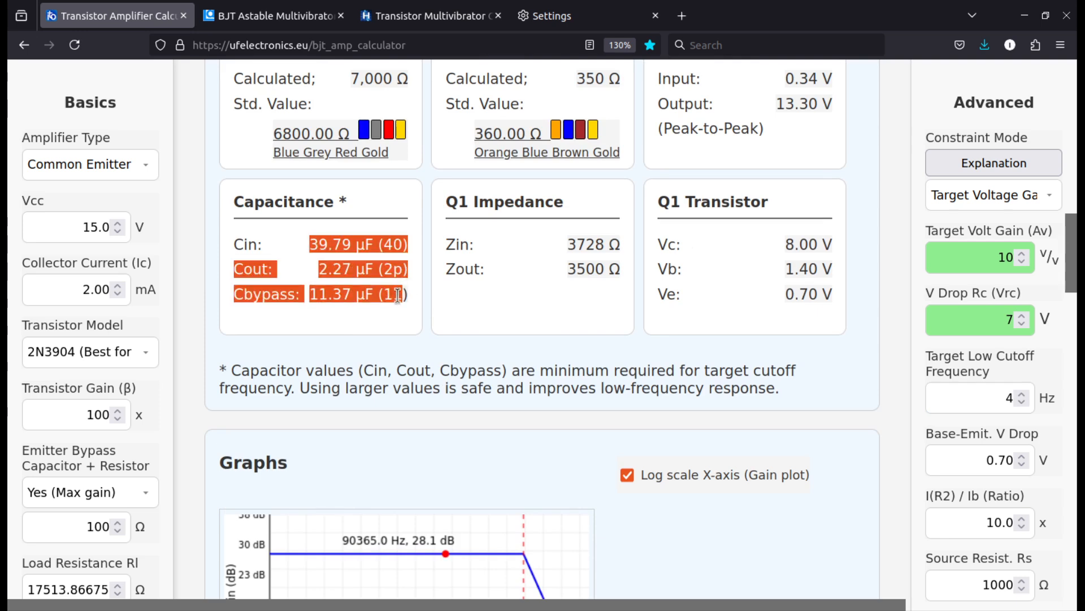
left_click(334, 239)
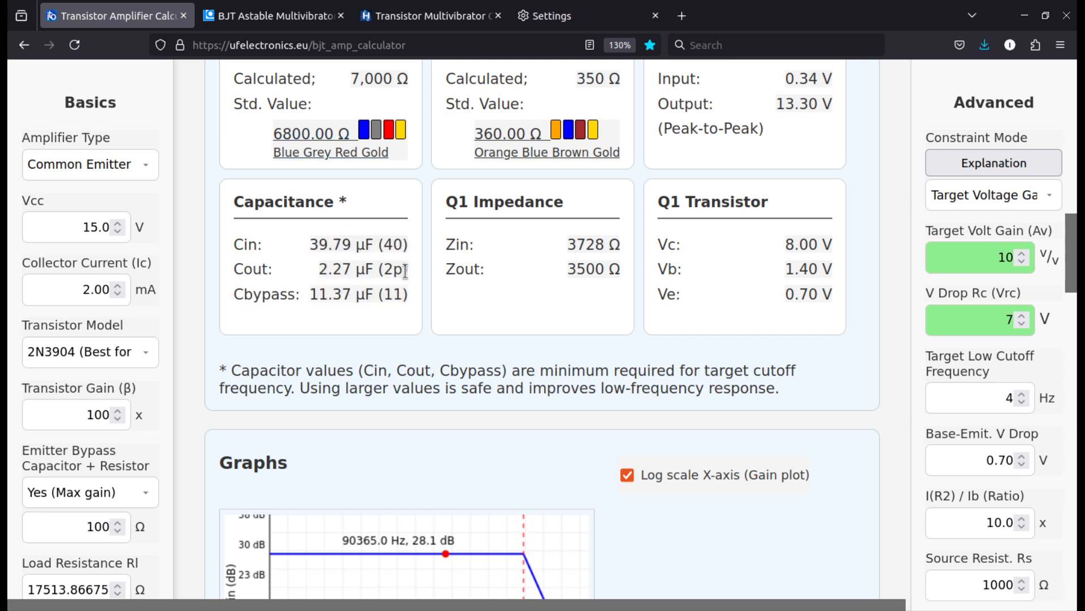
left_click_drag(405, 271, 330, 236)
left_click(311, 291)
Review the remaining advanced inputs alongside the result cards and the amplifier schematic
scroll(918, 405, "down", 5)
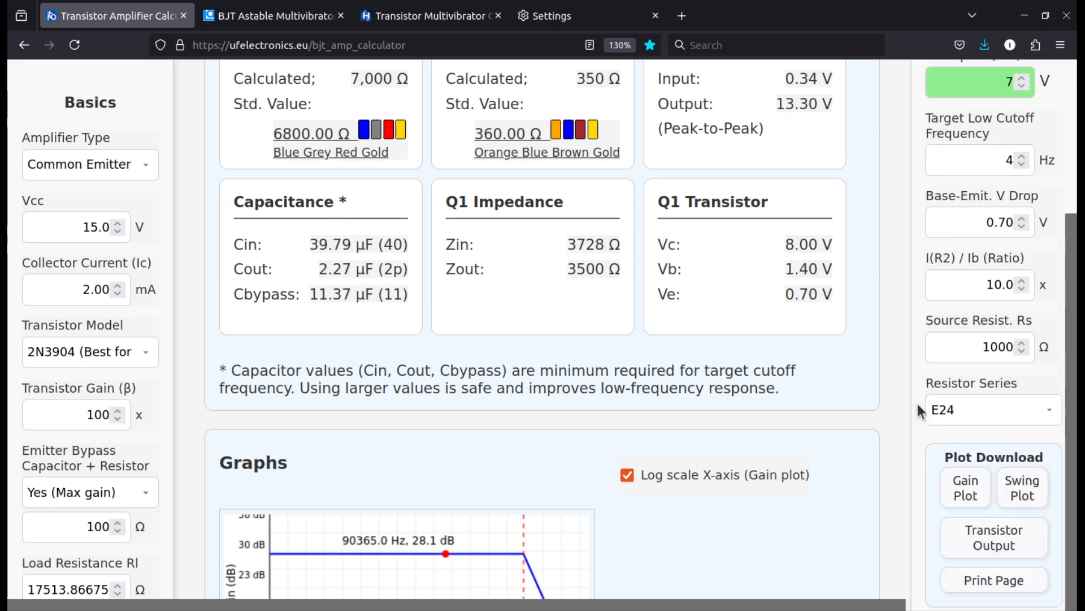
scroll(877, 306, "up", 4)
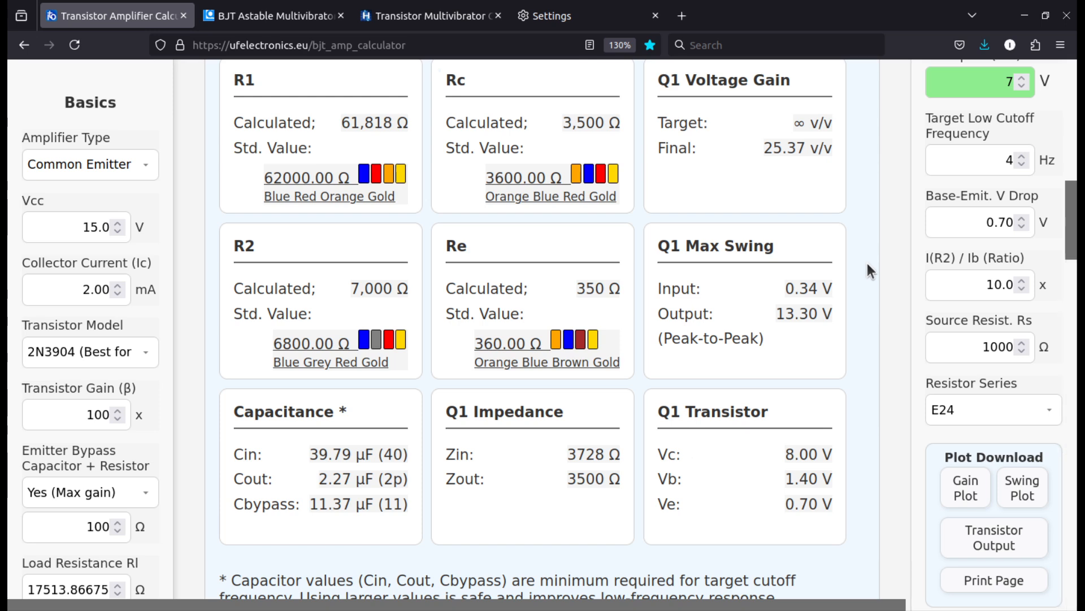
scroll(867, 262, "up", 3)
scroll(867, 263, "down", 5)
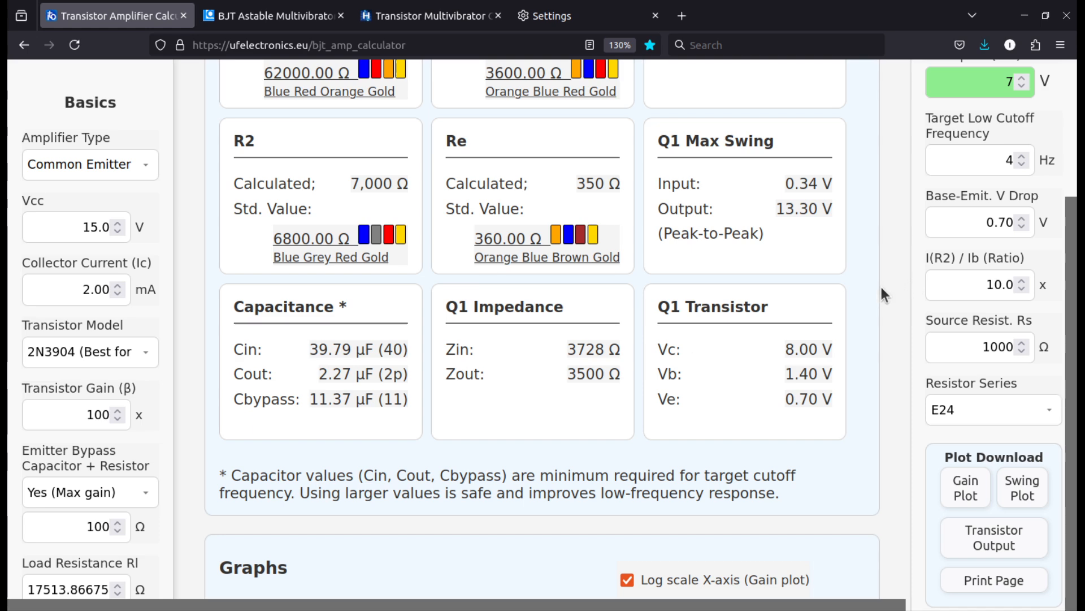
scroll(309, 319, "up", 5)
scroll(317, 337, "down", 3)
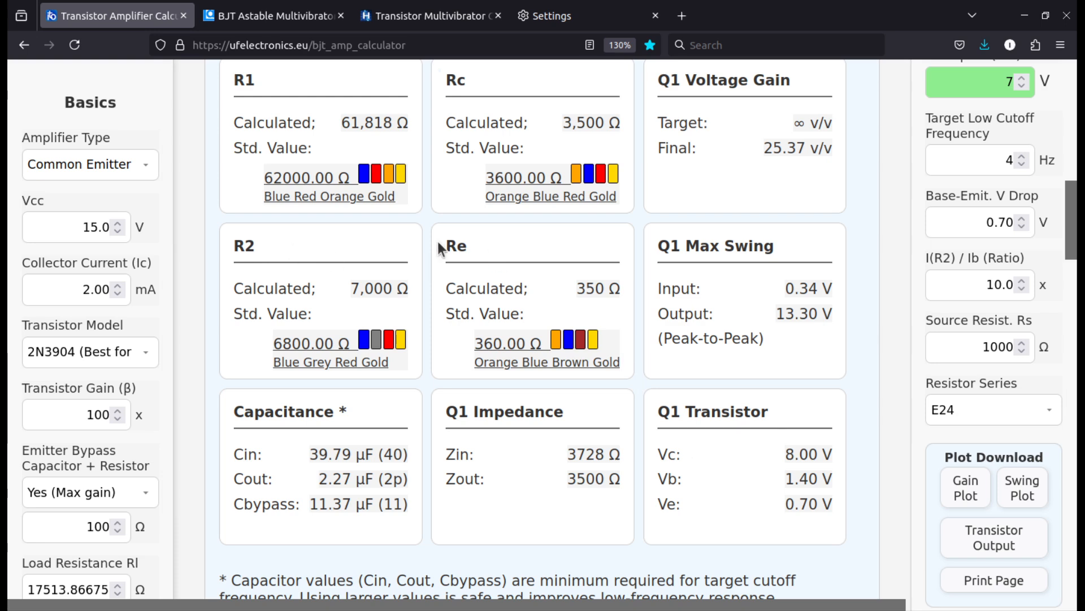
scroll(819, 352, "up", 3)
scroll(729, 176, "up", 2)
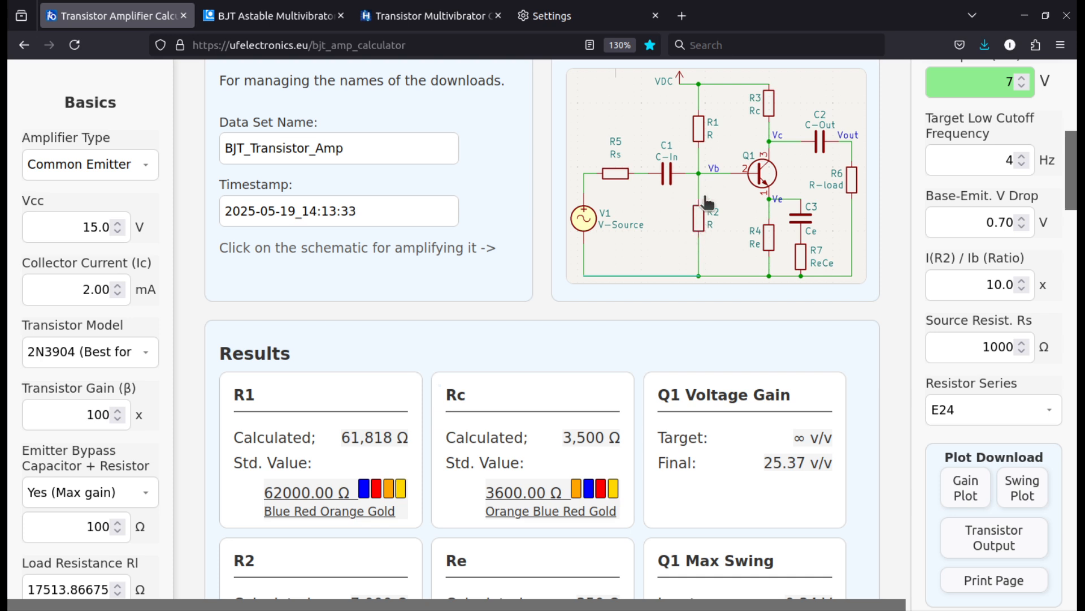
Compare the I(R2) / Ib (Ratio) input with the calculated R1 and R2 values
double_click(980, 276)
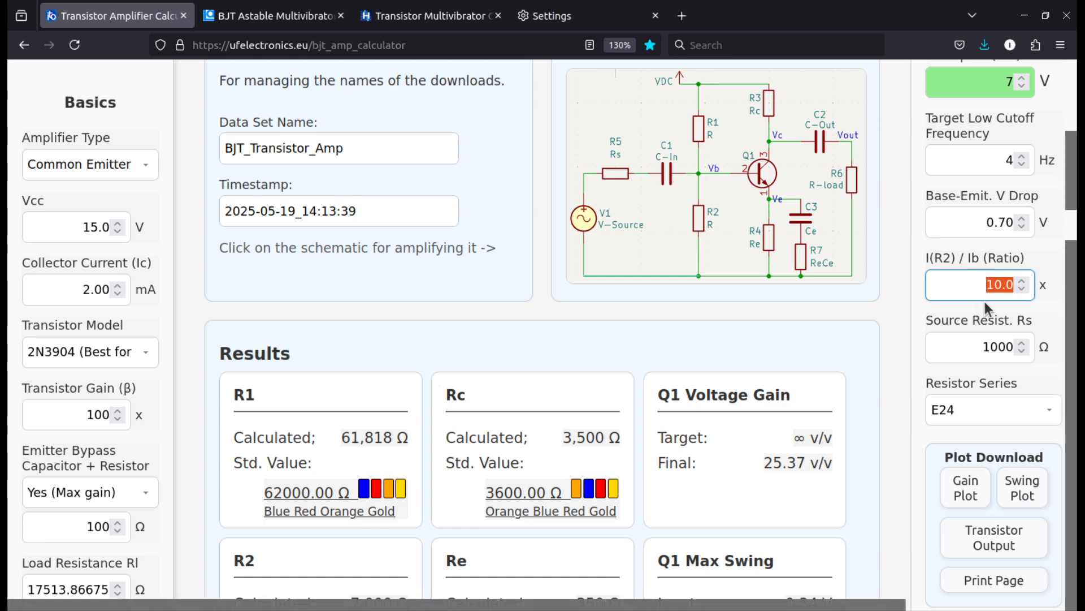
left_click(994, 284)
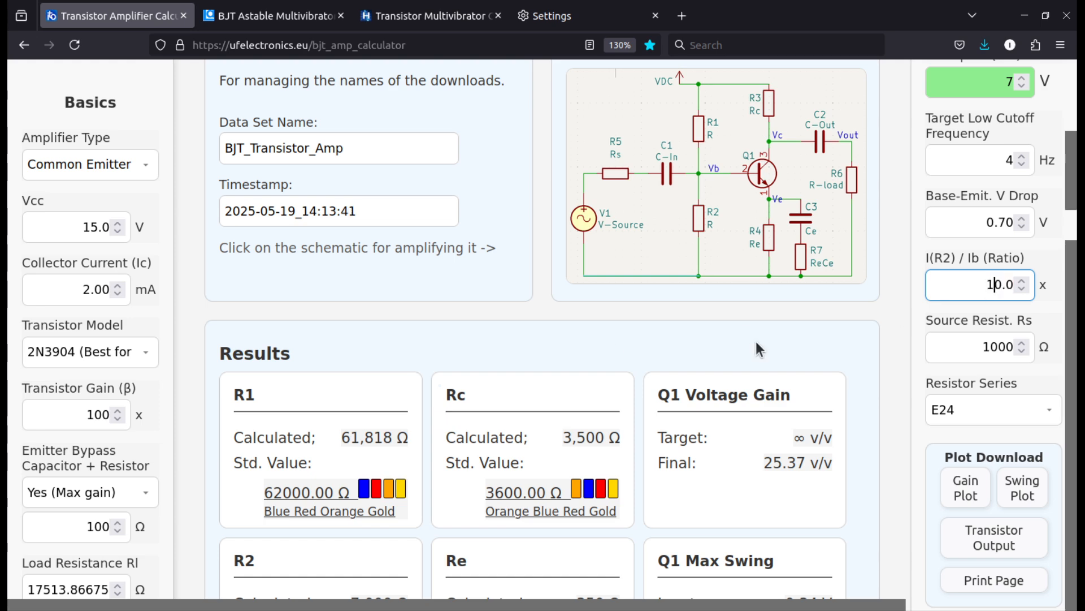
scroll(755, 339, "down", 2)
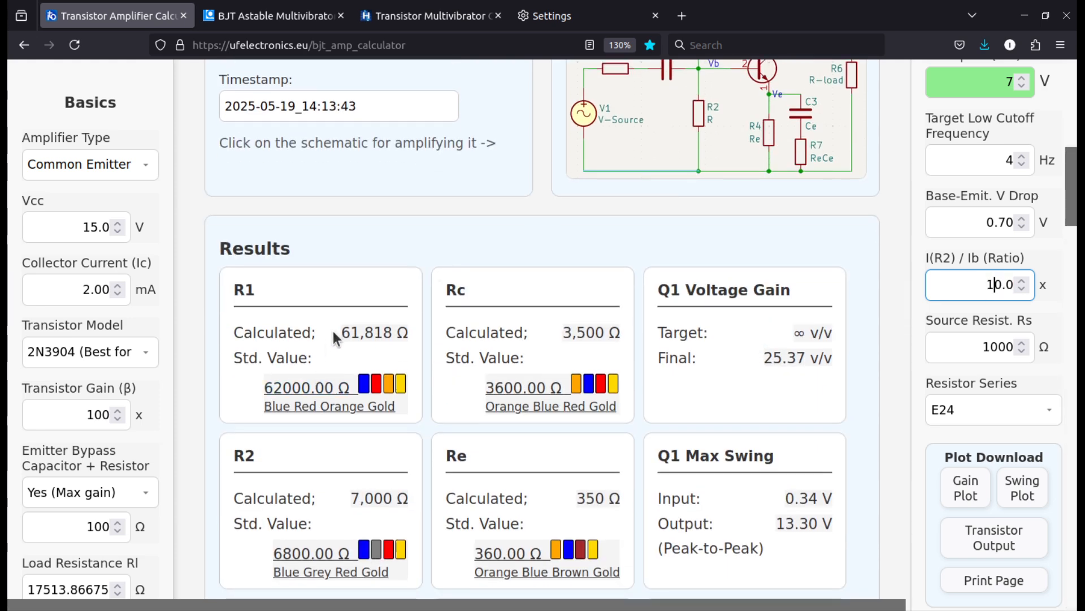
double_click(353, 332)
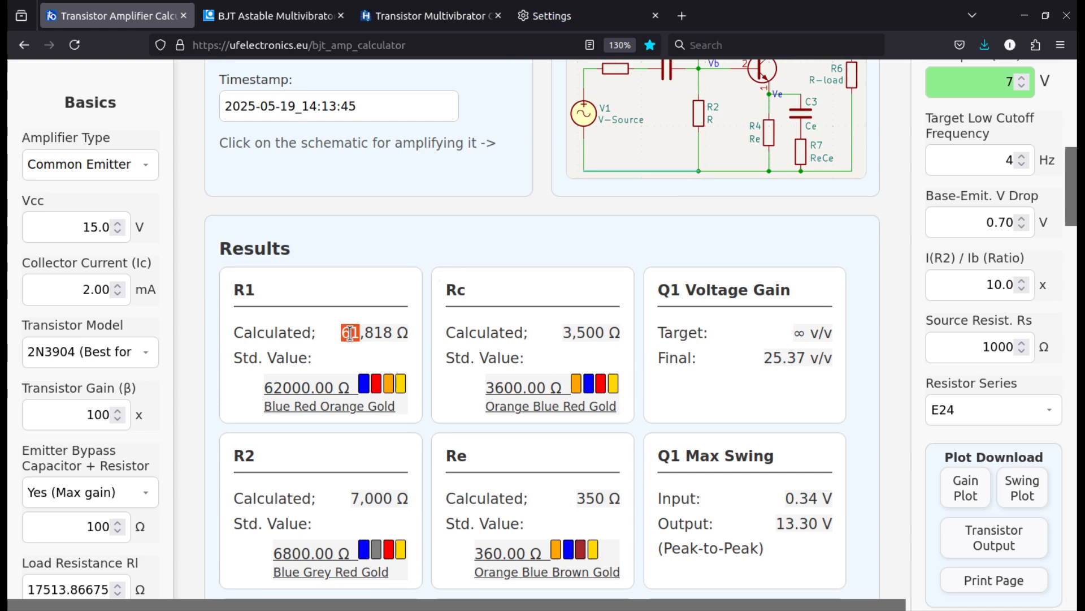
double_click(366, 496)
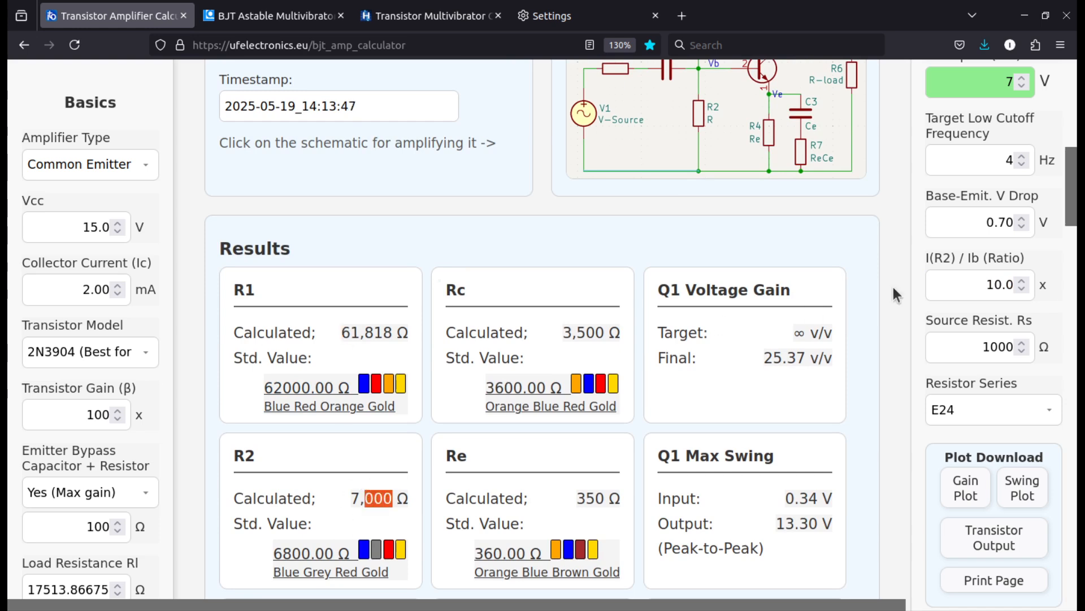
Set the I(R2) / Ib (Ratio) to 100.0 and check its effect on R1, R2, voltage gain and Q1 Impedance
double_click(982, 286)
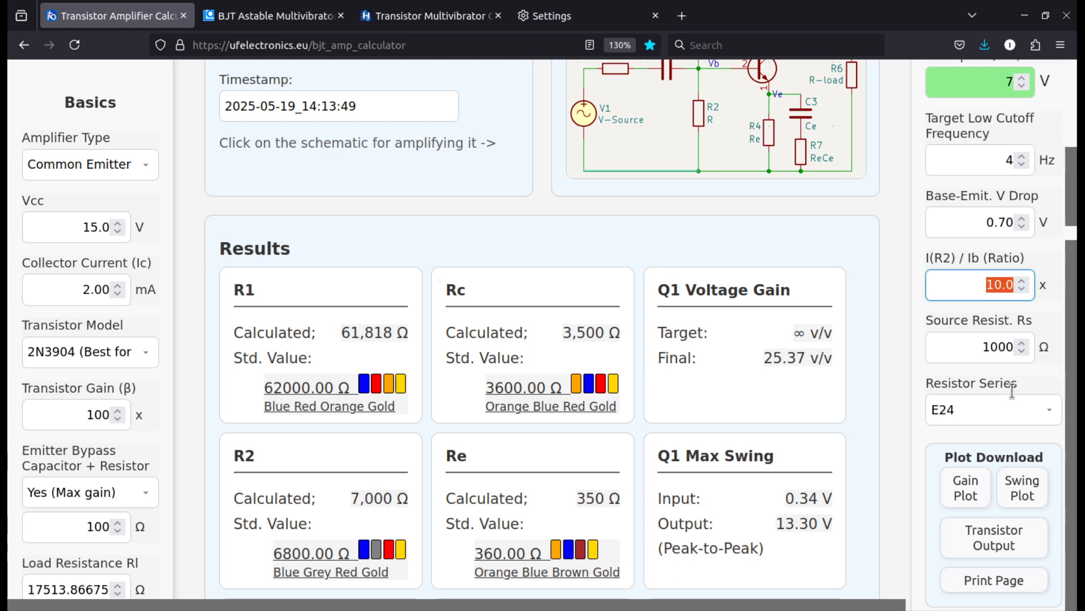
left_click(995, 281)
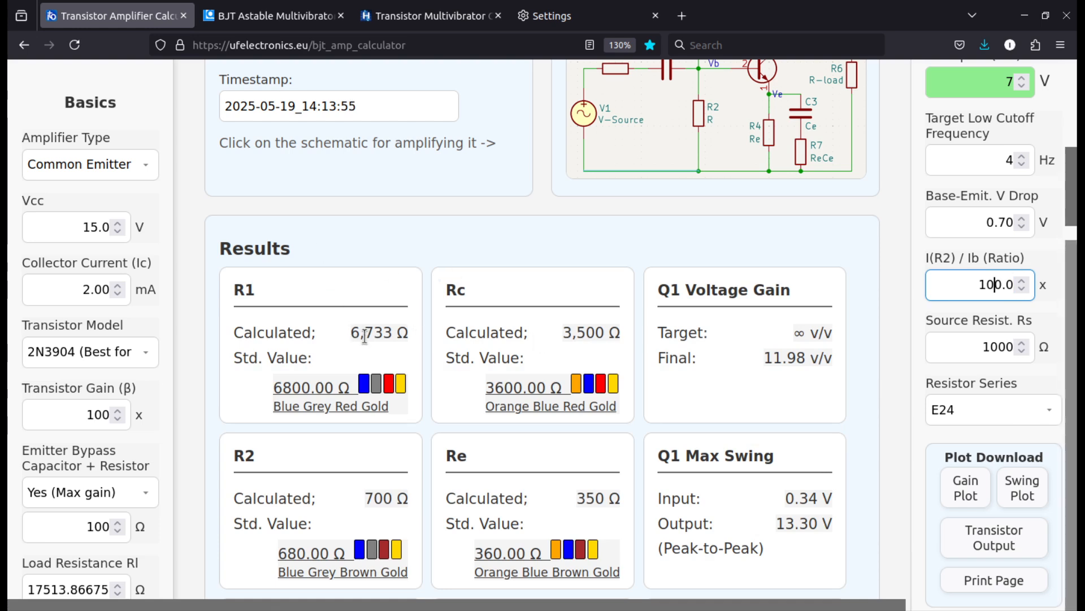
scroll(363, 333, "down", 3)
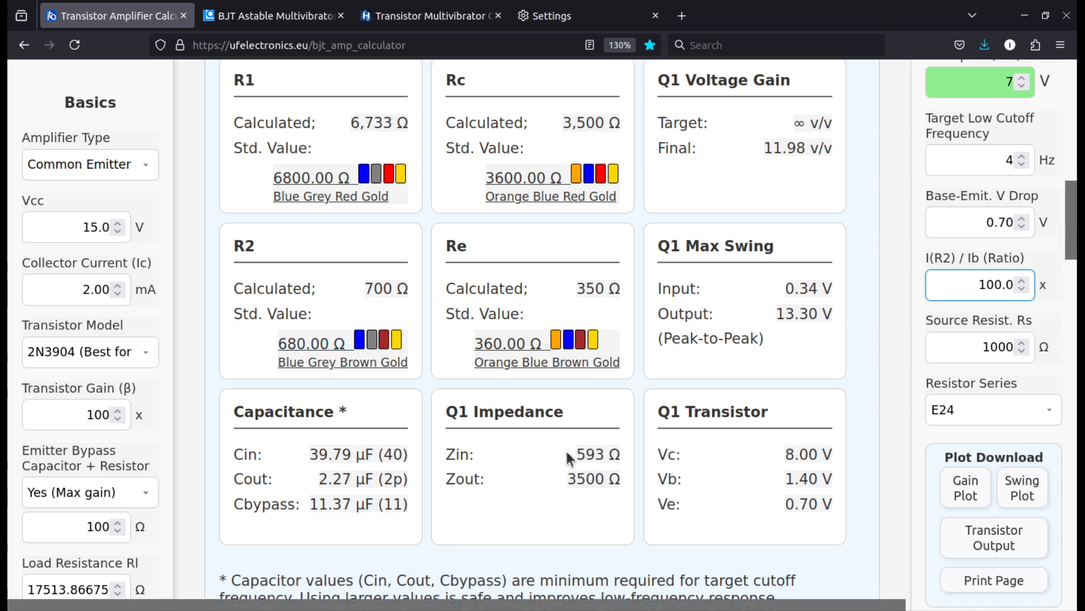
scroll(584, 481, "up", 2)
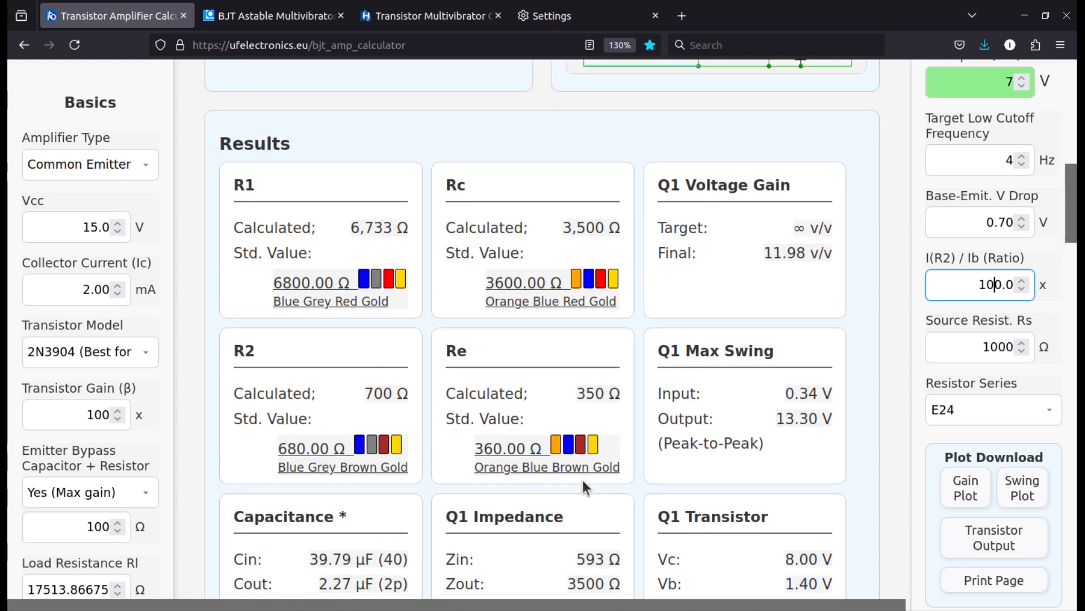
scroll(581, 484, "down", 2)
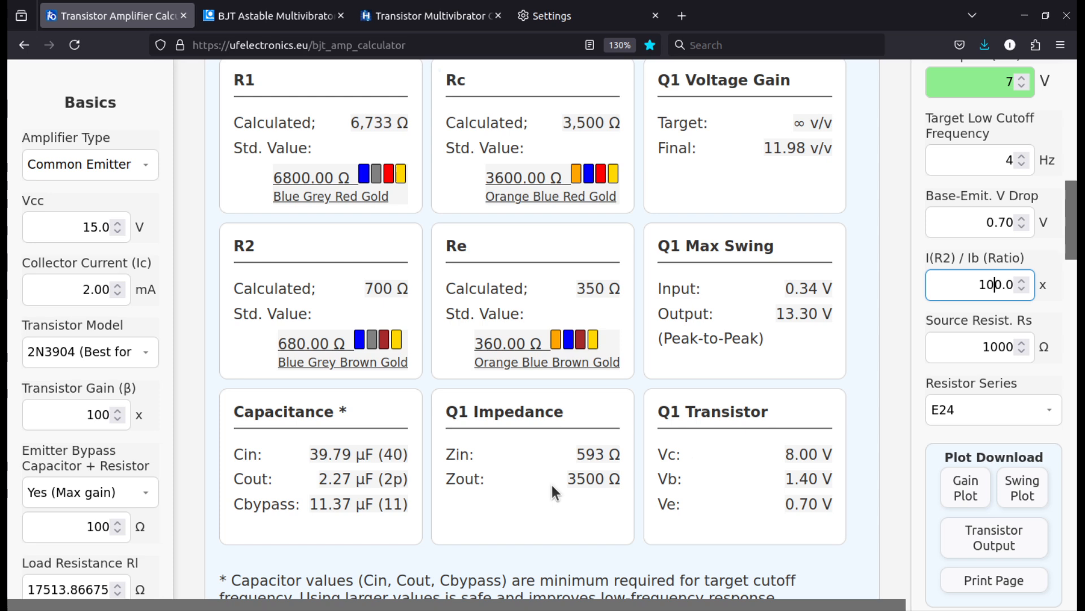
Switch the I(R2) / Ib (Ratio) between 10.0 and 100.0 to compare the results, ending at 10.0
key("Delete")
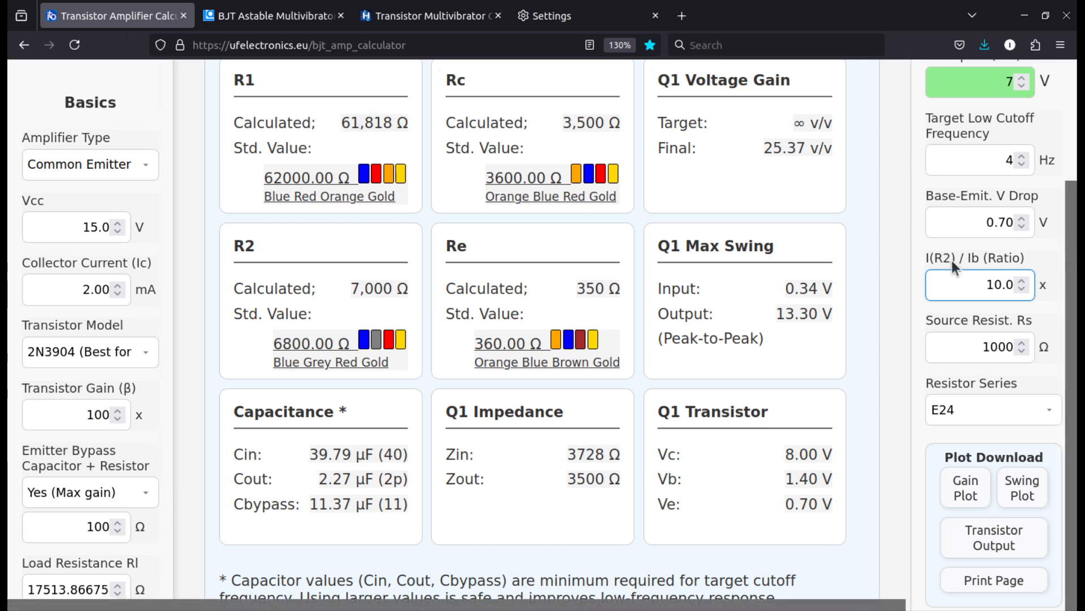
type("0")
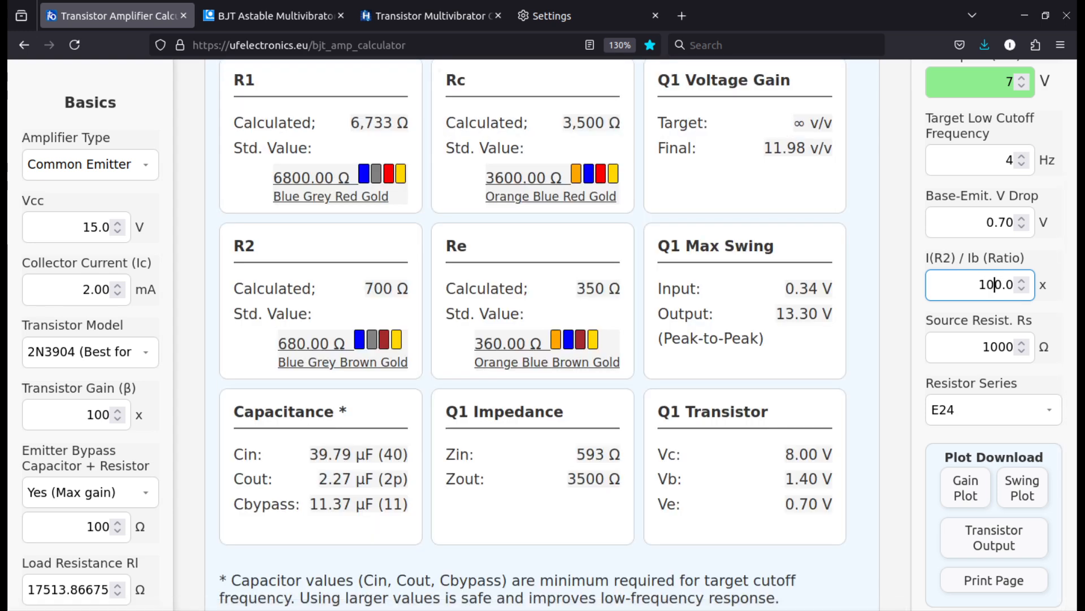
key("BackSpace")
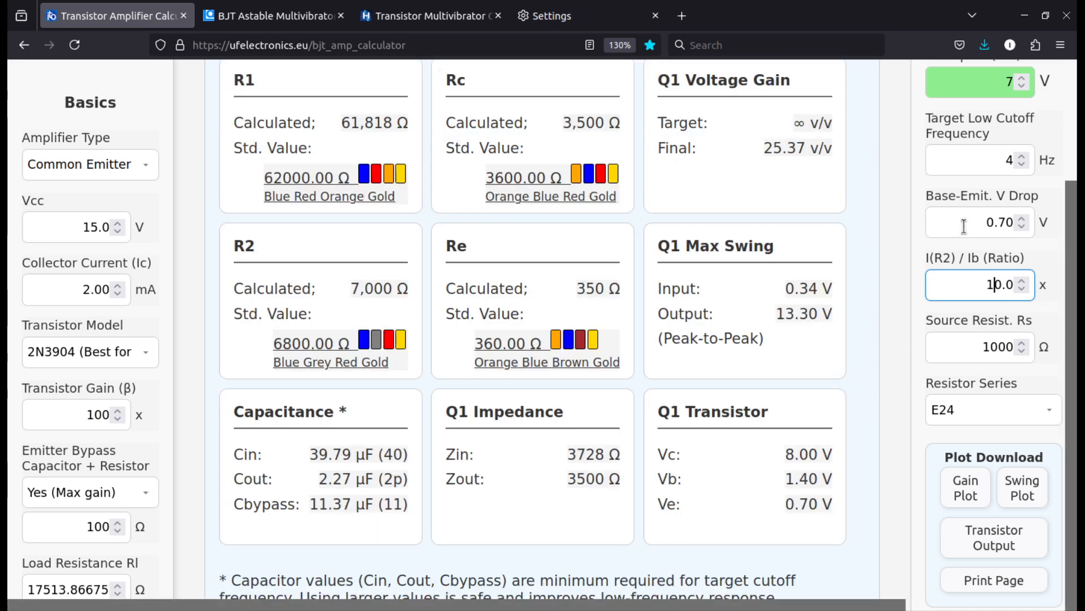
Examine the Source Resist. Rs input in relation to the source resistor in the schematic and the calculated results
scroll(886, 260, "up", 5)
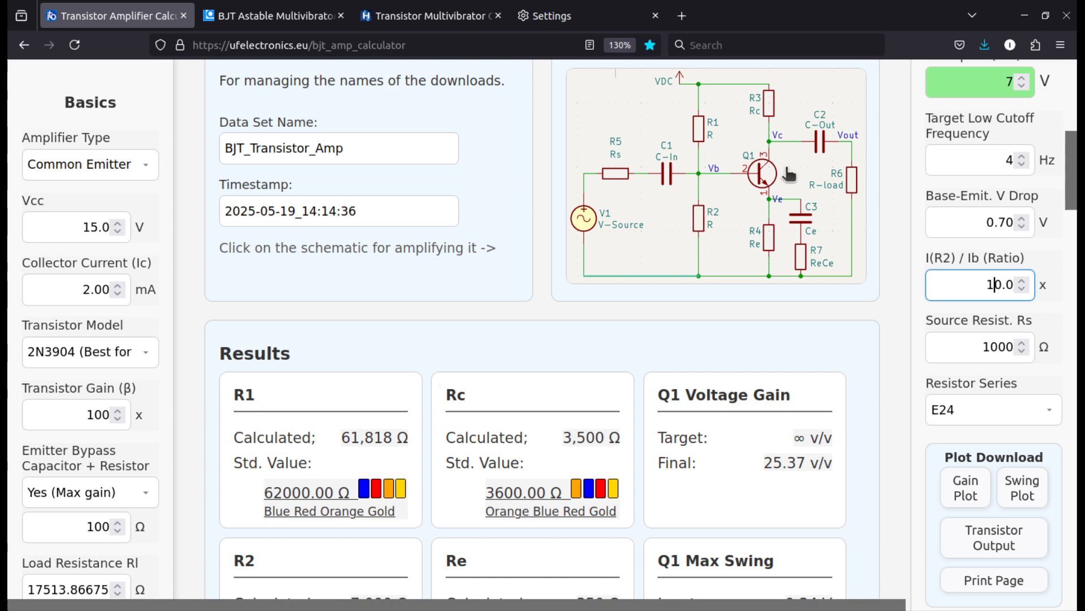
scroll(884, 318, "down", 3)
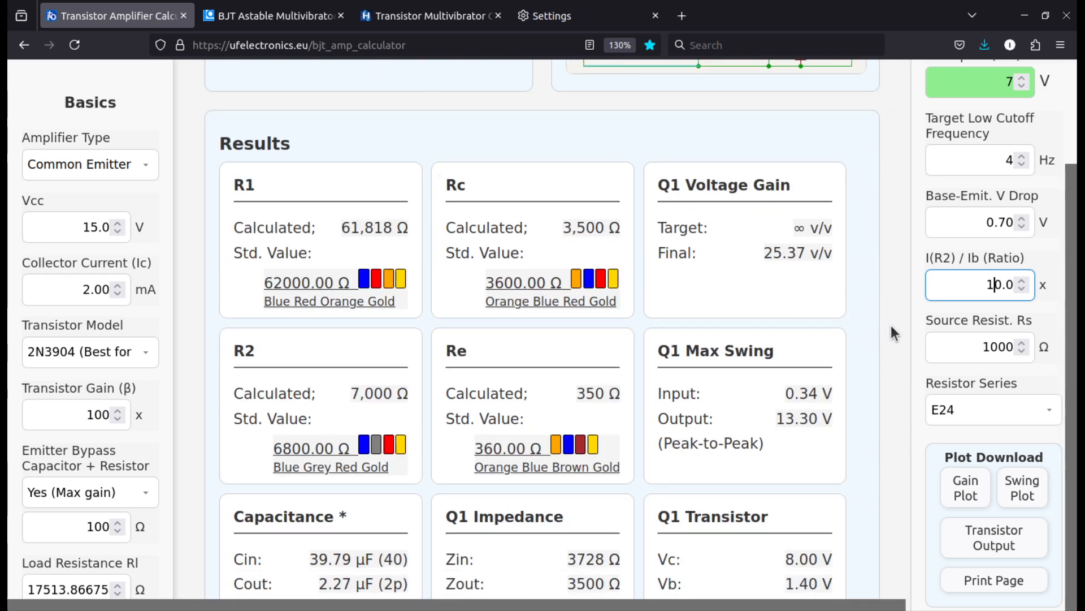
double_click(943, 350)
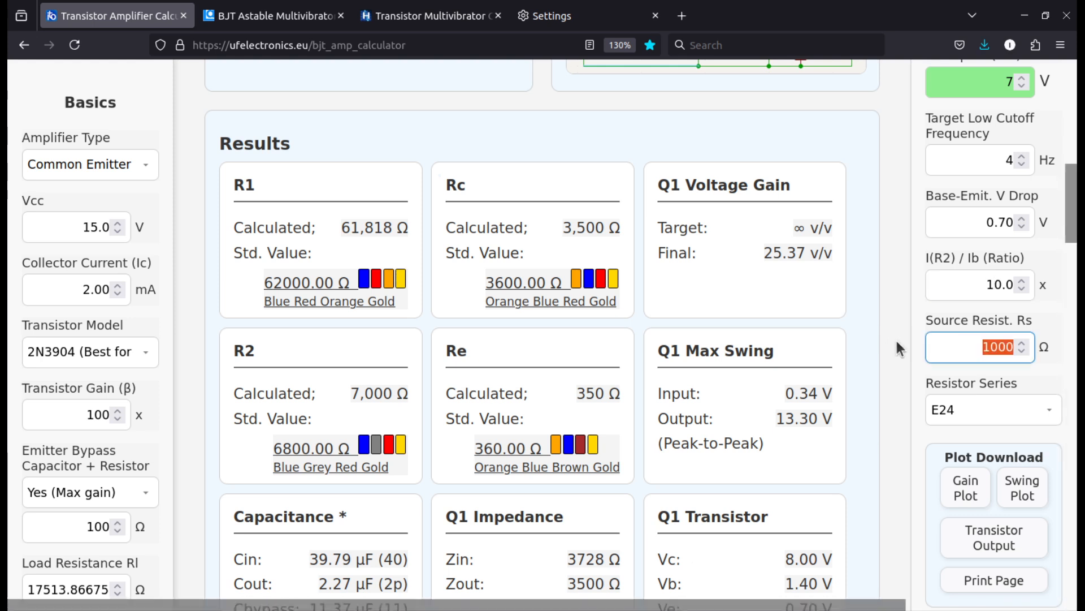
scroll(895, 328, "up", 5)
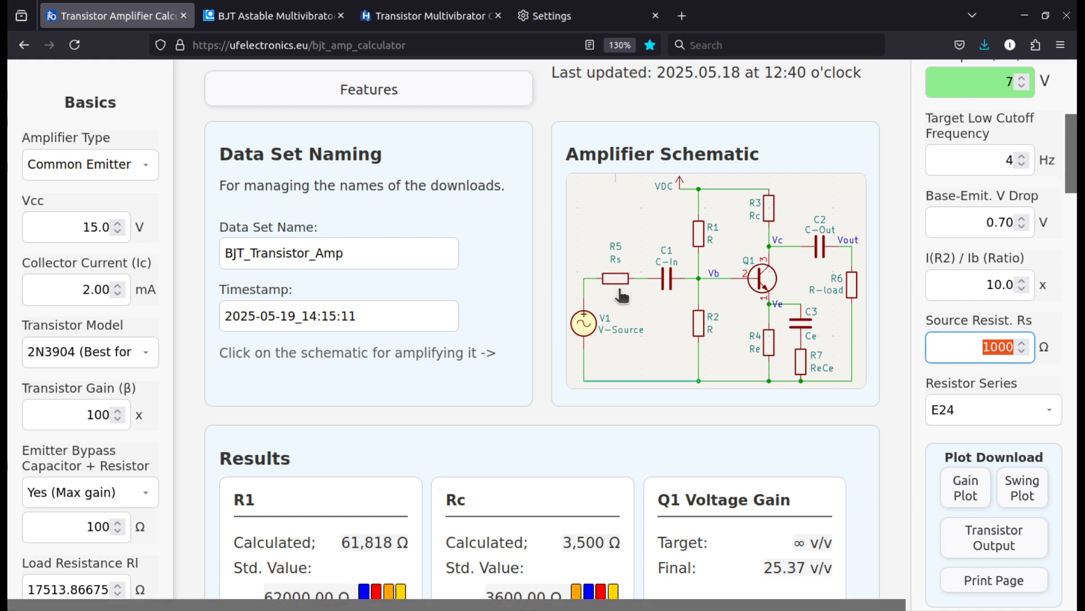
left_click(999, 347)
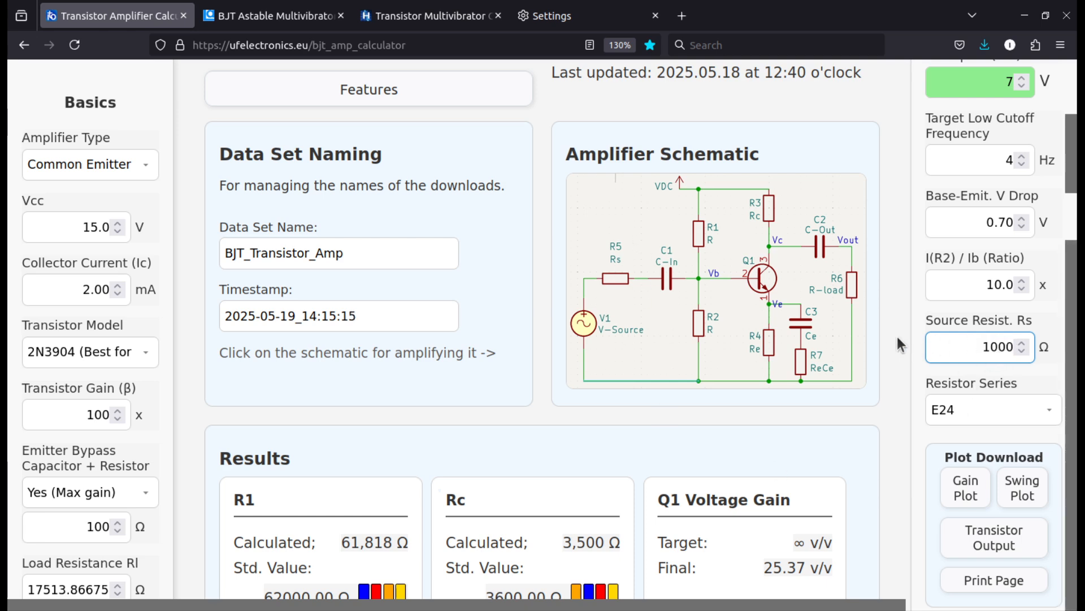
scroll(897, 337, "down", 2)
scroll(972, 384, "down", 4)
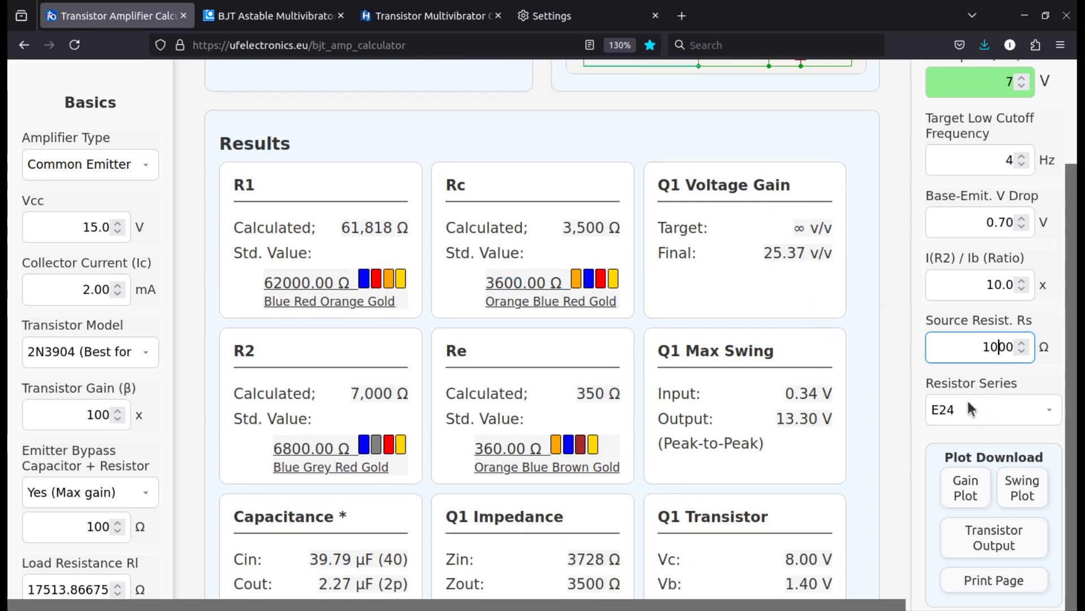
Switch the Resistor Series to E96 to compare the standard resistor values, and return it to E24
left_click(967, 403)
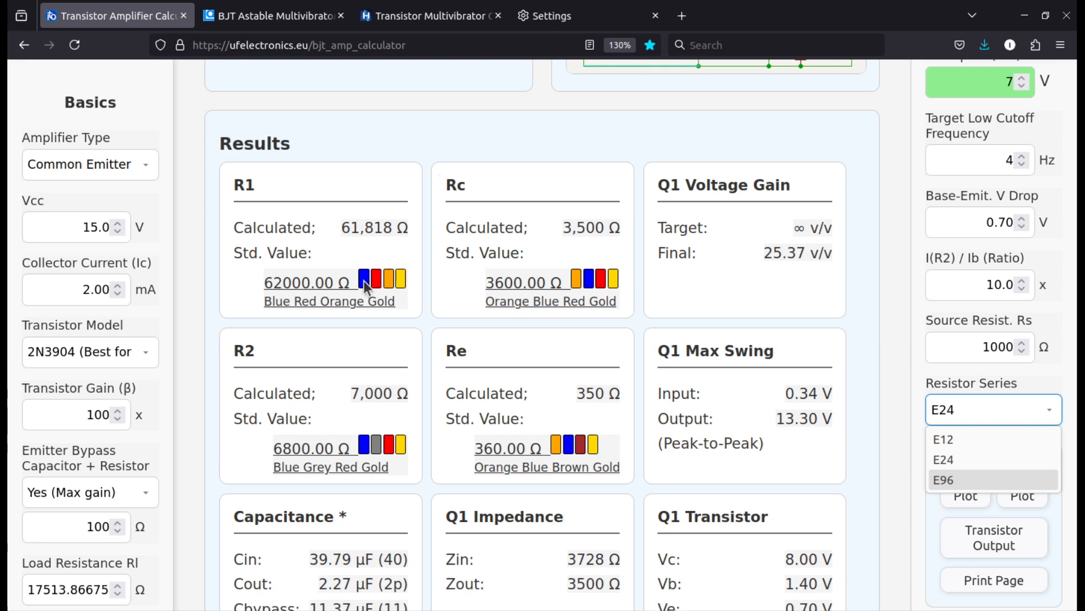
left_click(991, 480)
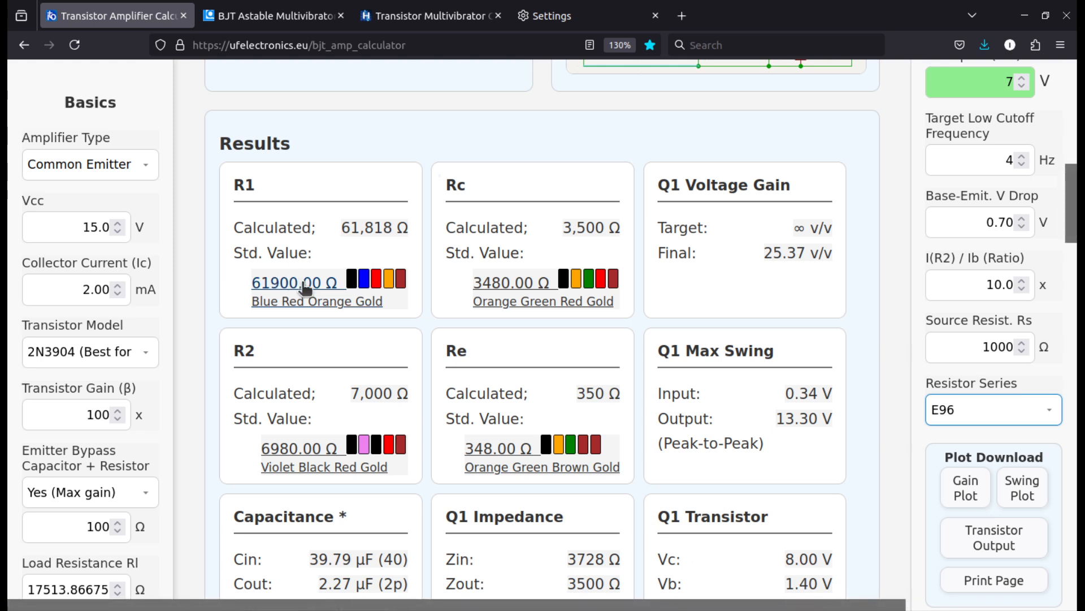
left_click(993, 406)
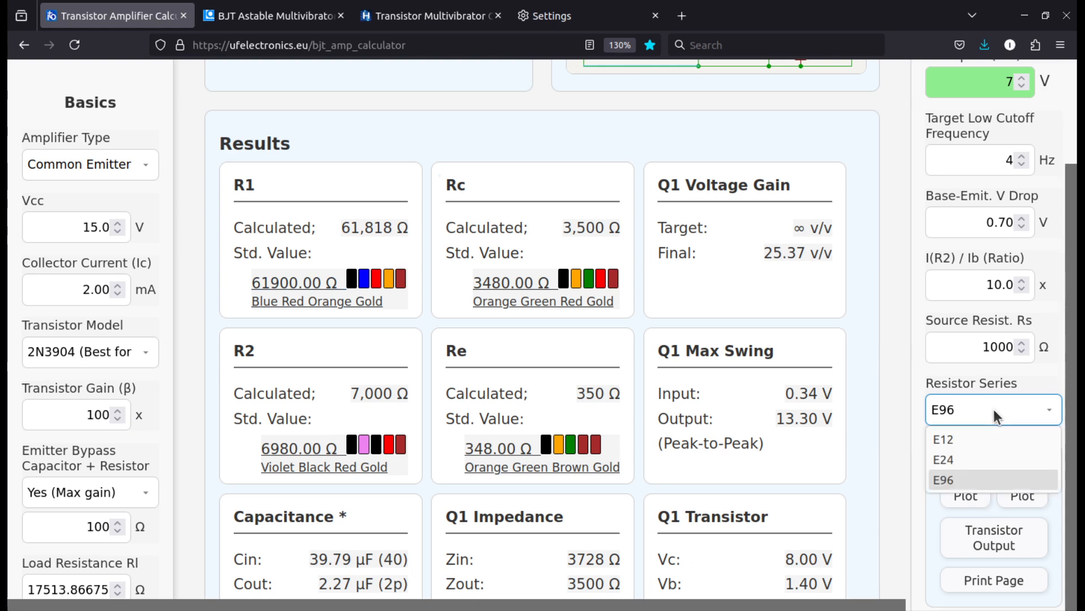
left_click(972, 459)
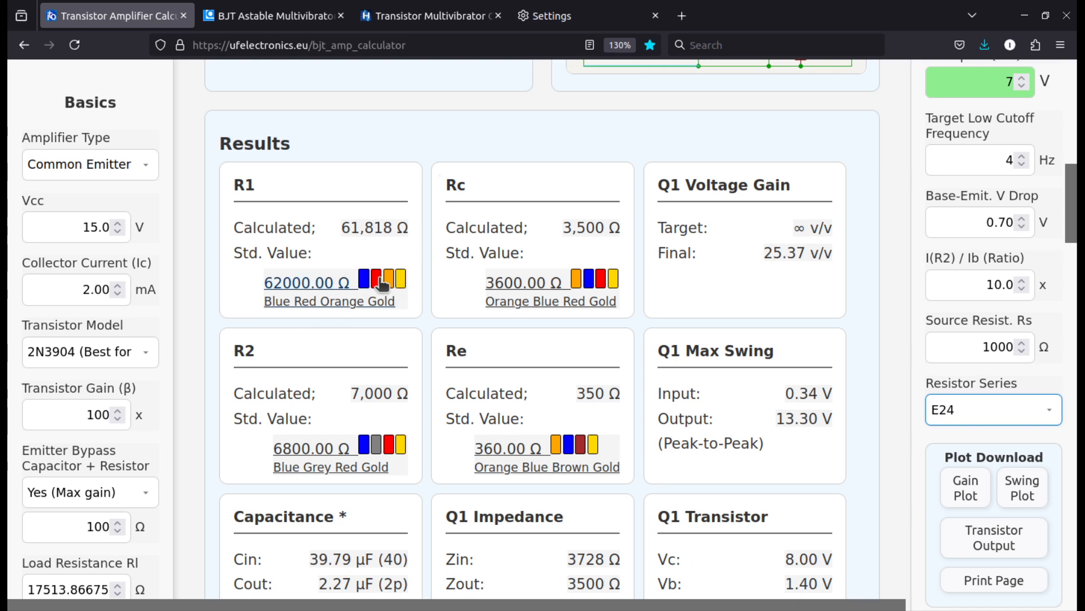
Enlarge the color bands of R1's standard value, close the enlargement, and compare the standard value with the calculated one
left_click(321, 303)
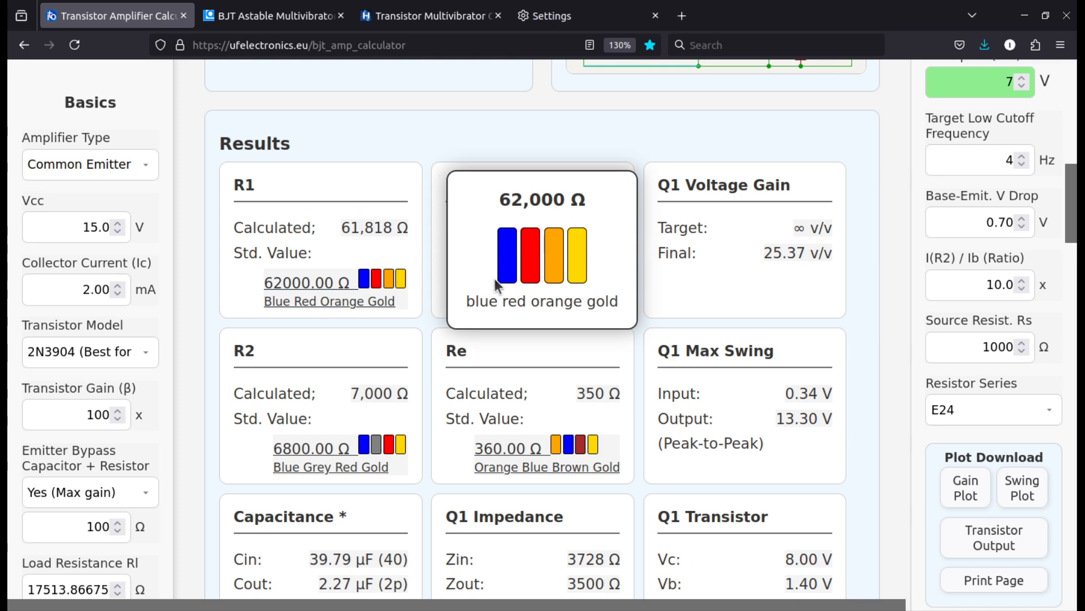
left_click(550, 302)
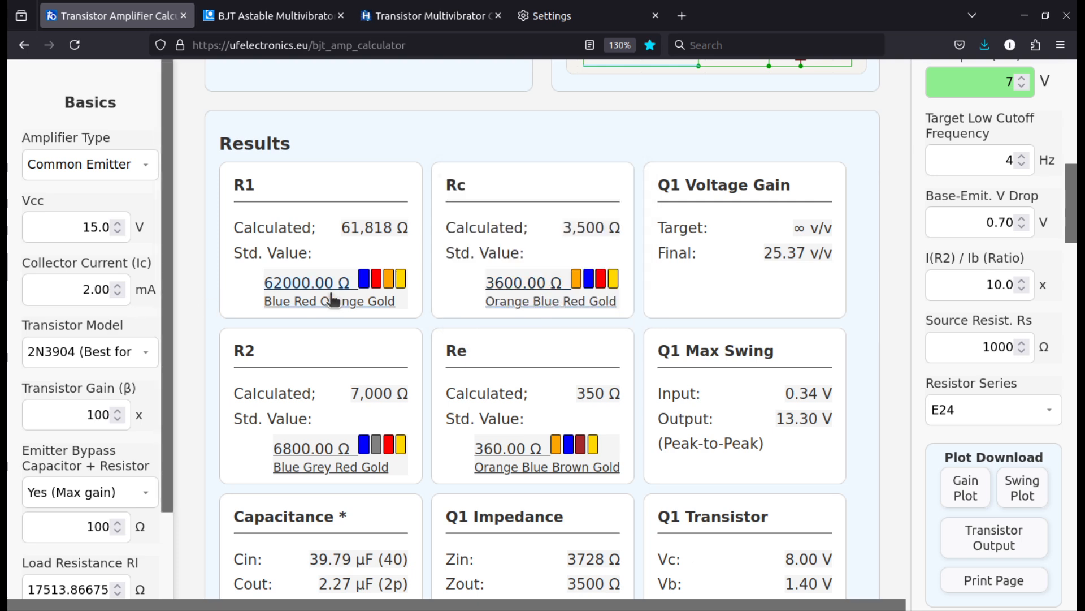
scroll(324, 310, "down", 2)
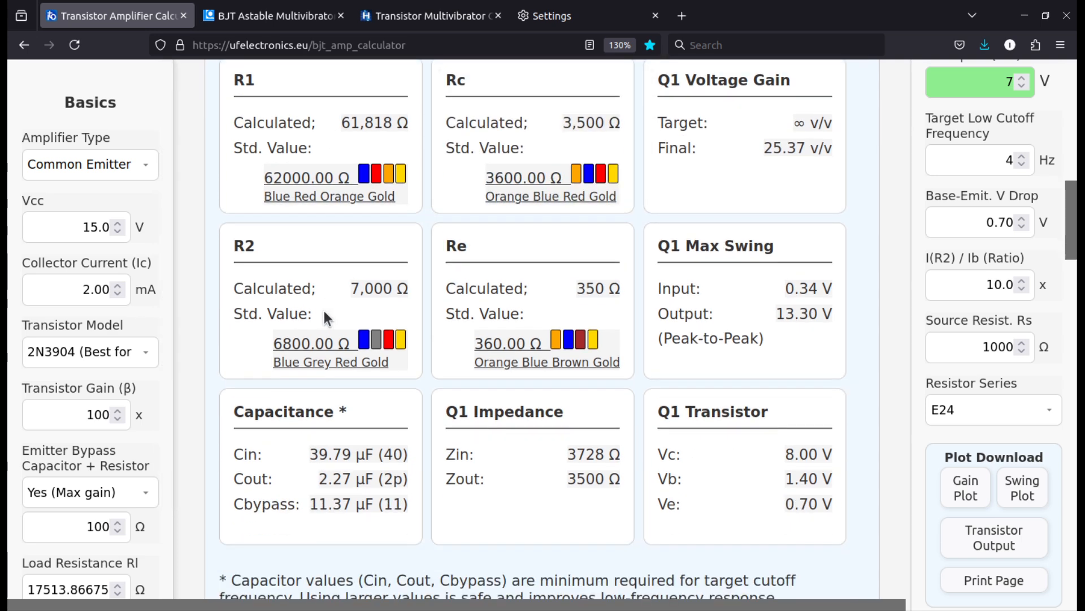
scroll(320, 310, "up", 2)
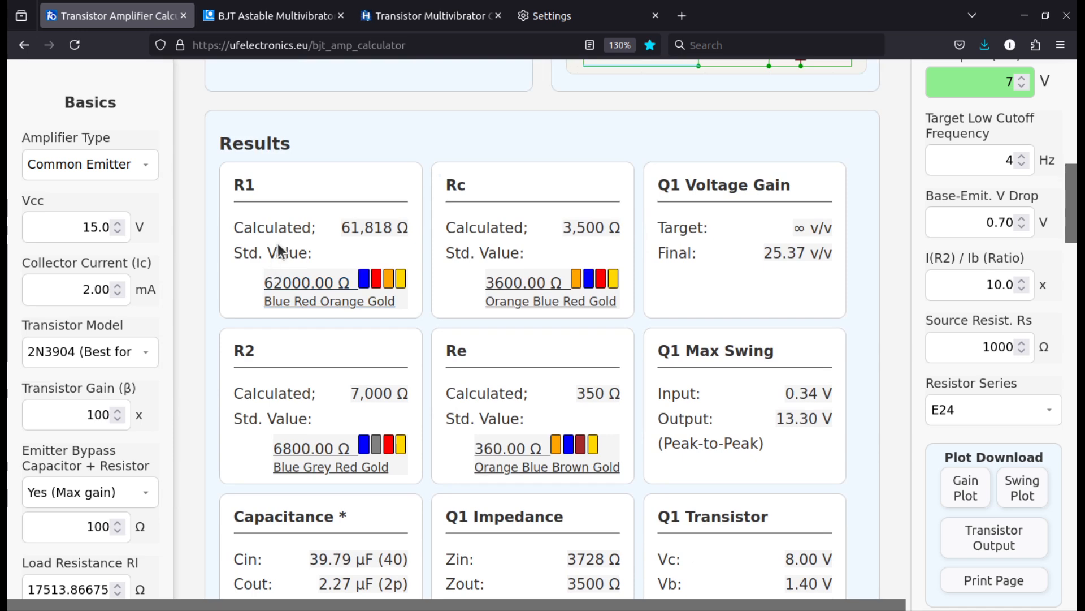
left_click_drag(237, 249, 398, 306)
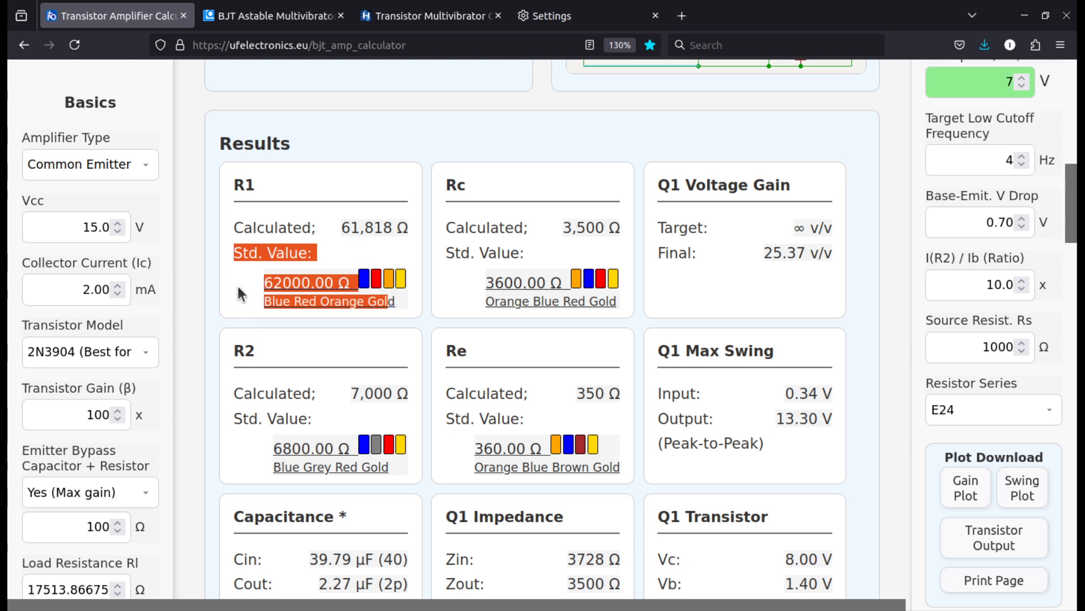
left_click(347, 261)
left_click_drag(340, 226, 381, 222)
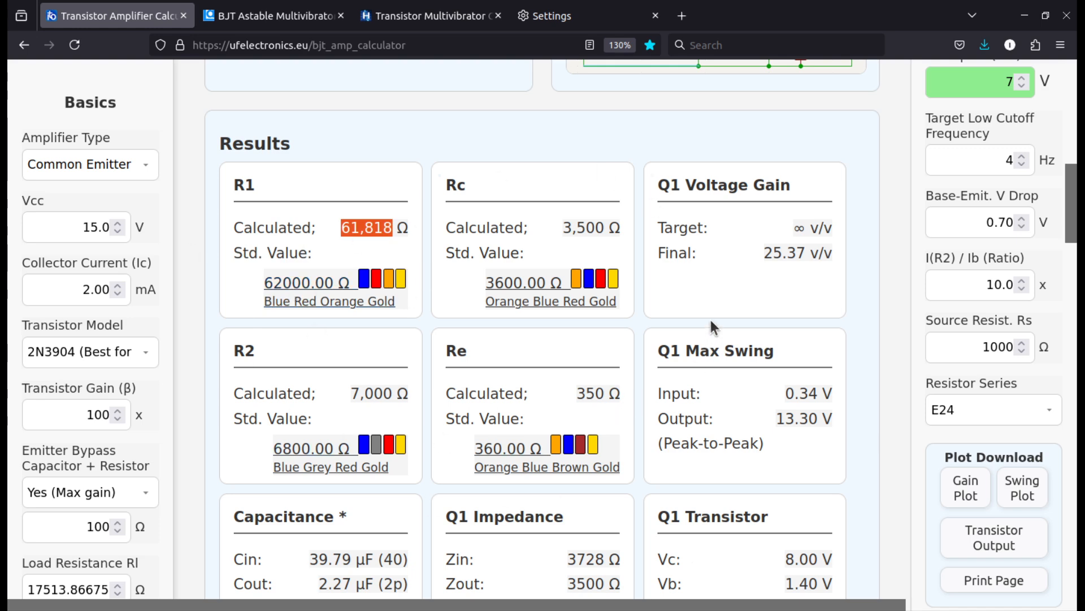
Check the Data Set Name used for naming download files and download the gain plot
scroll(710, 317, "down", 3)
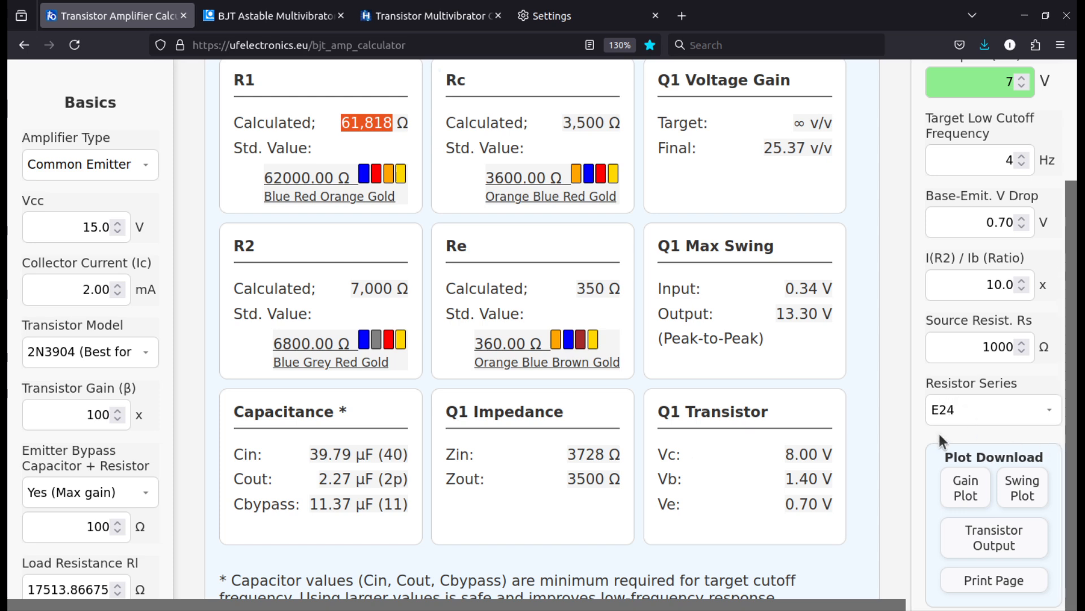
scroll(899, 417, "down", 5)
scroll(958, 500, "down", 3)
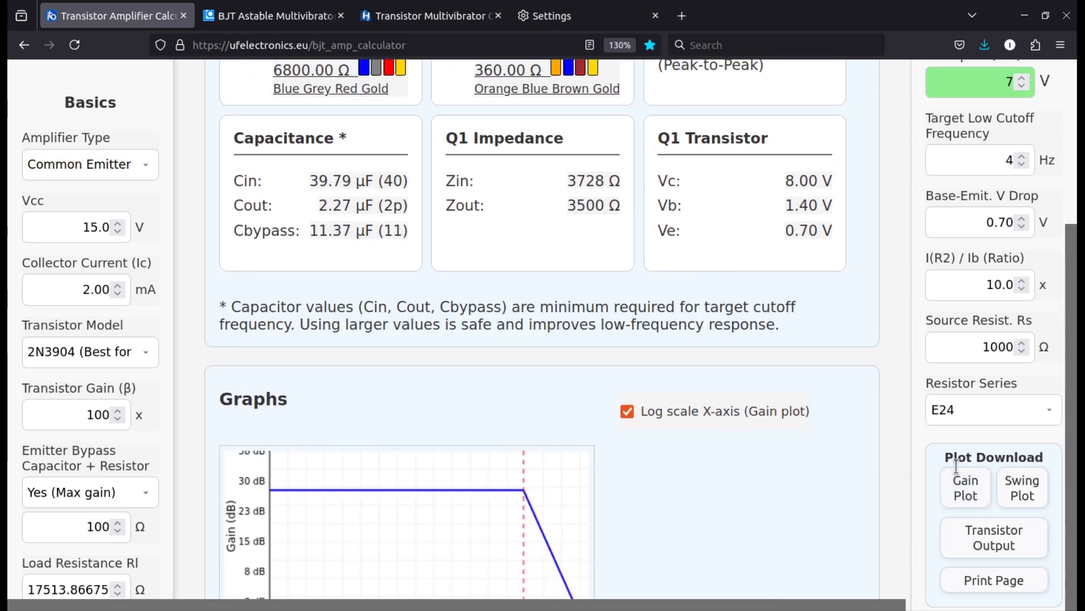
left_click(951, 494)
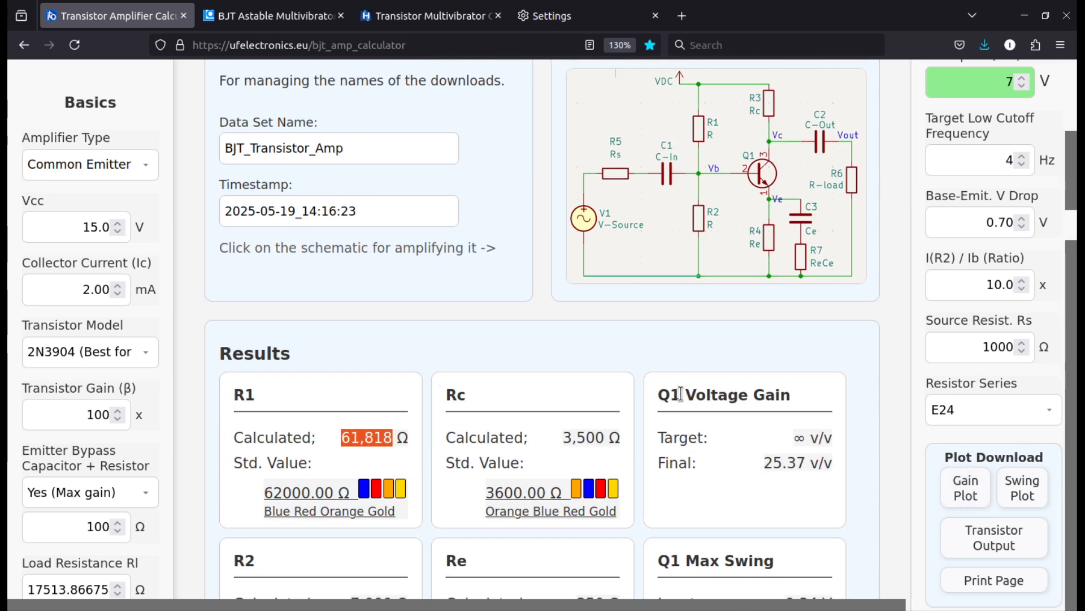
scroll(339, 368, "down", 4)
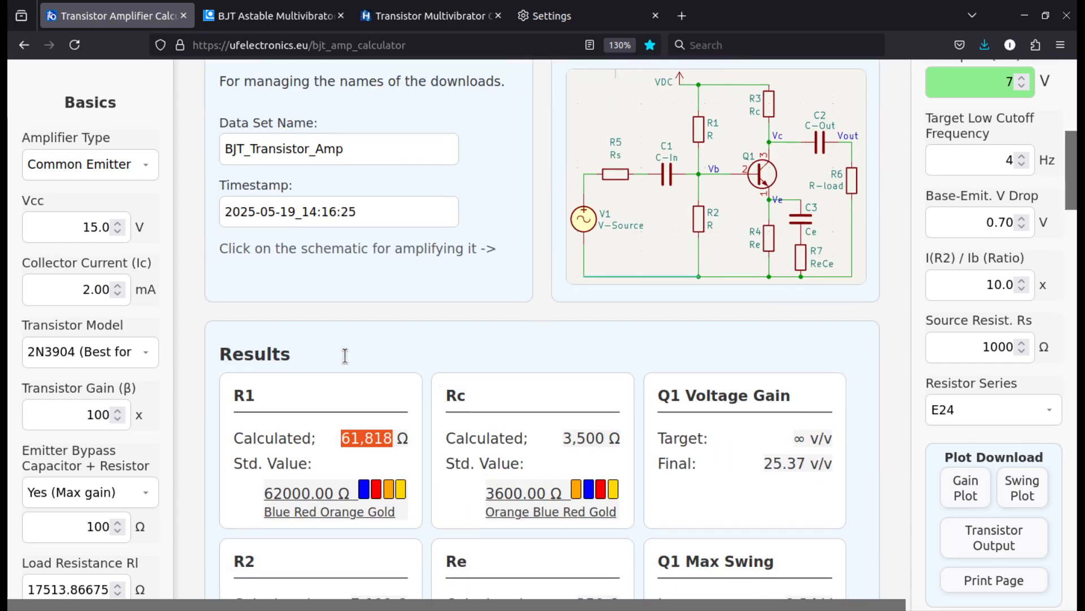
left_click_drag(351, 153, 243, 125)
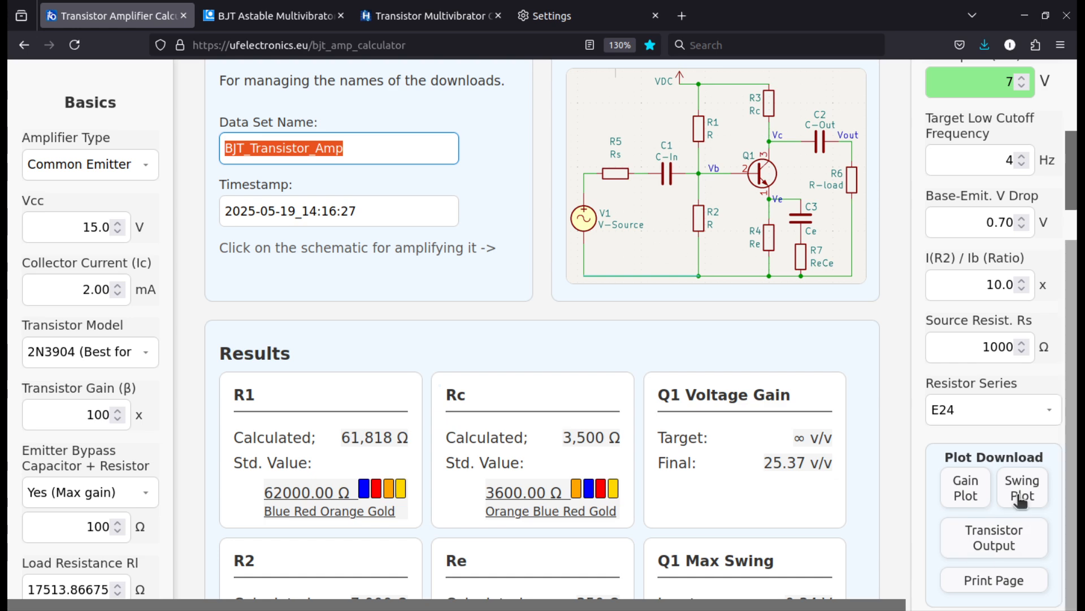
left_click(966, 488)
Inspect the gain and swing graphs, dismiss the downloads list, and download the swing plot
scroll(366, 383, "down", 5)
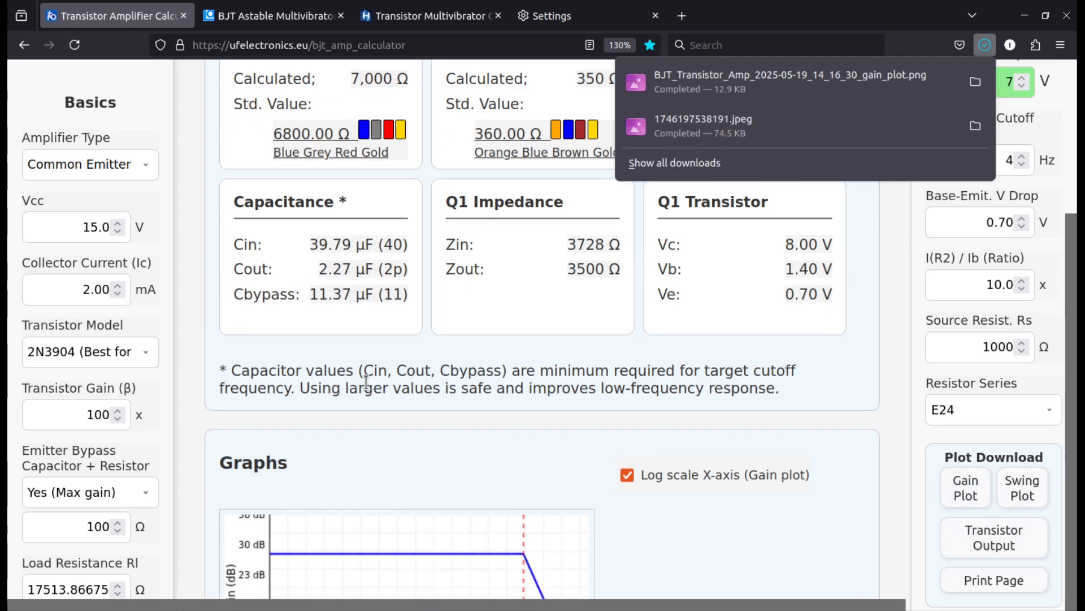
scroll(366, 383, "down", 5)
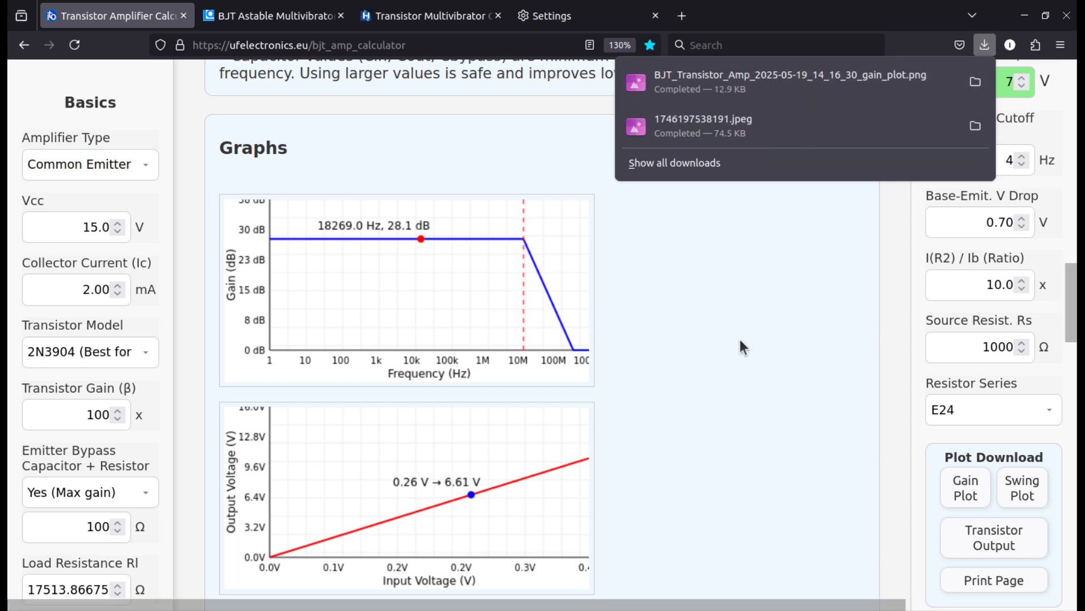
left_click(860, 353)
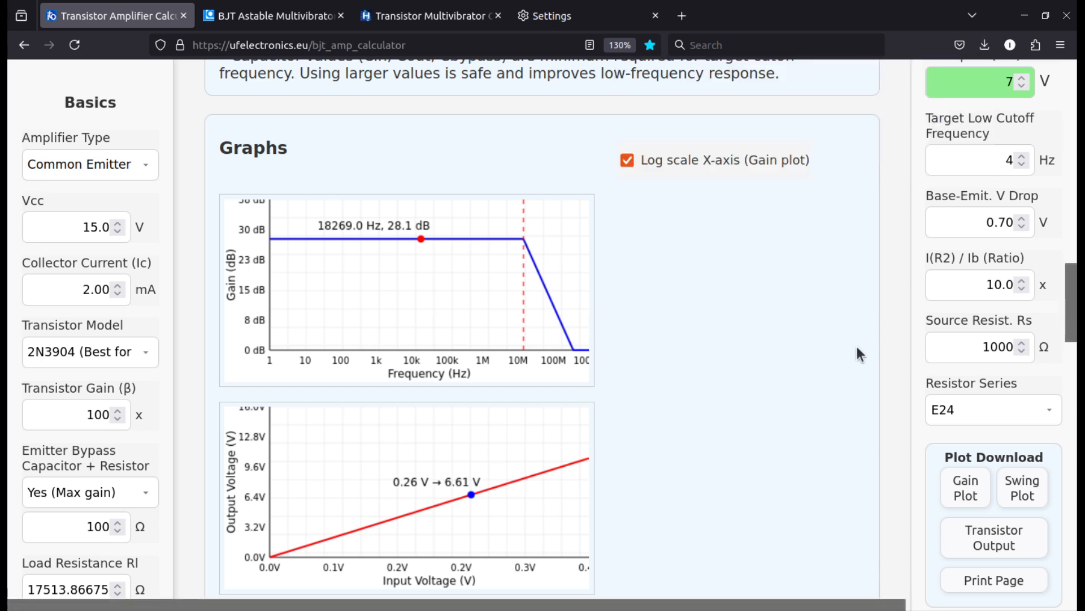
left_click(1030, 490)
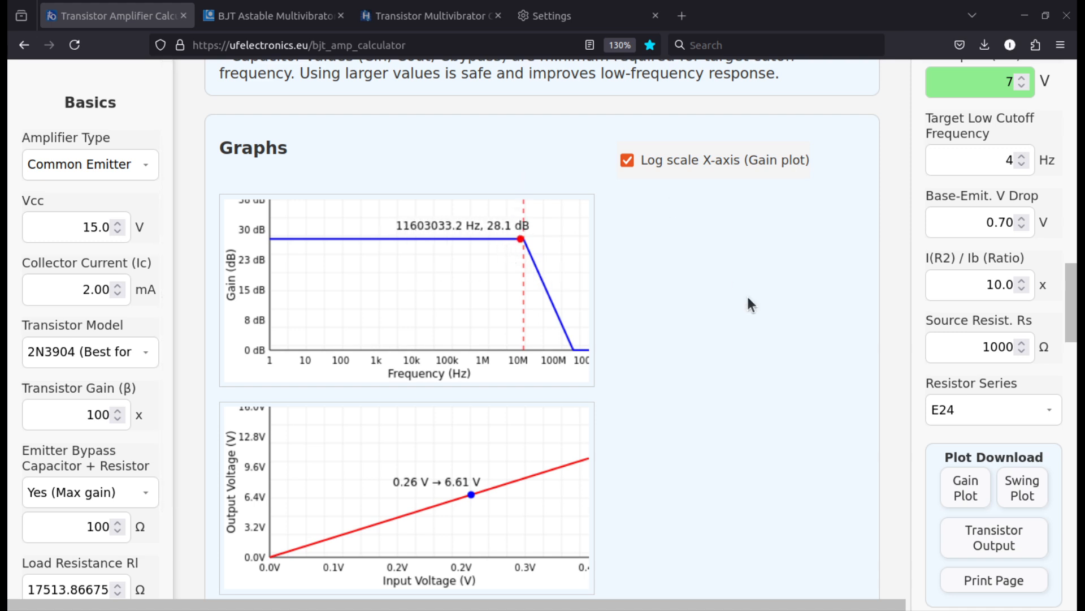
Examine the Q1 Transistor Output Characteristics chart and the swing and bias notes beneath it
scroll(833, 392, "down", 3)
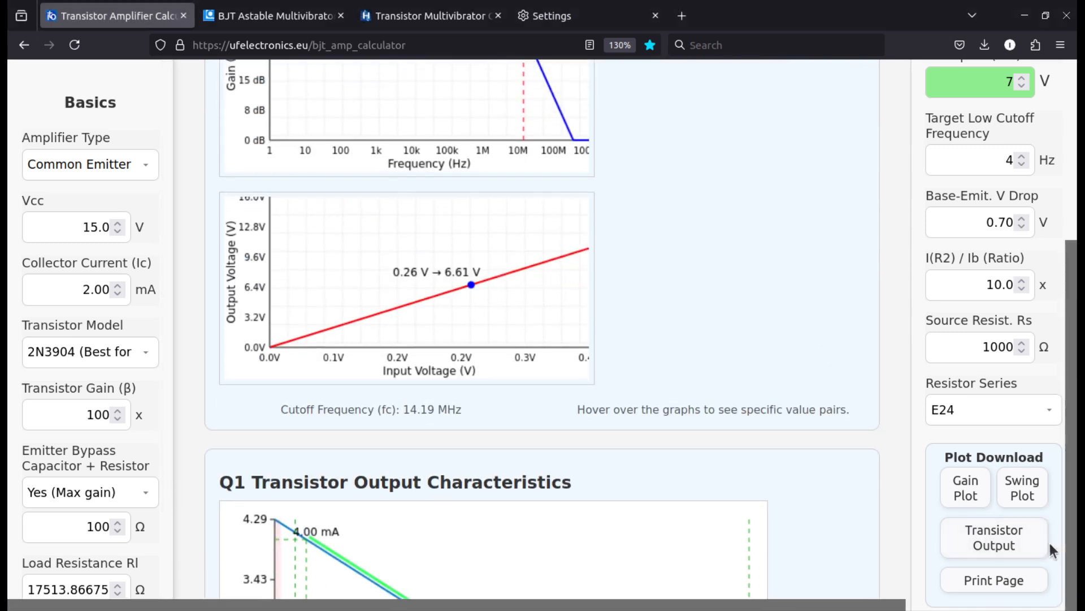
scroll(759, 466, "down", 8)
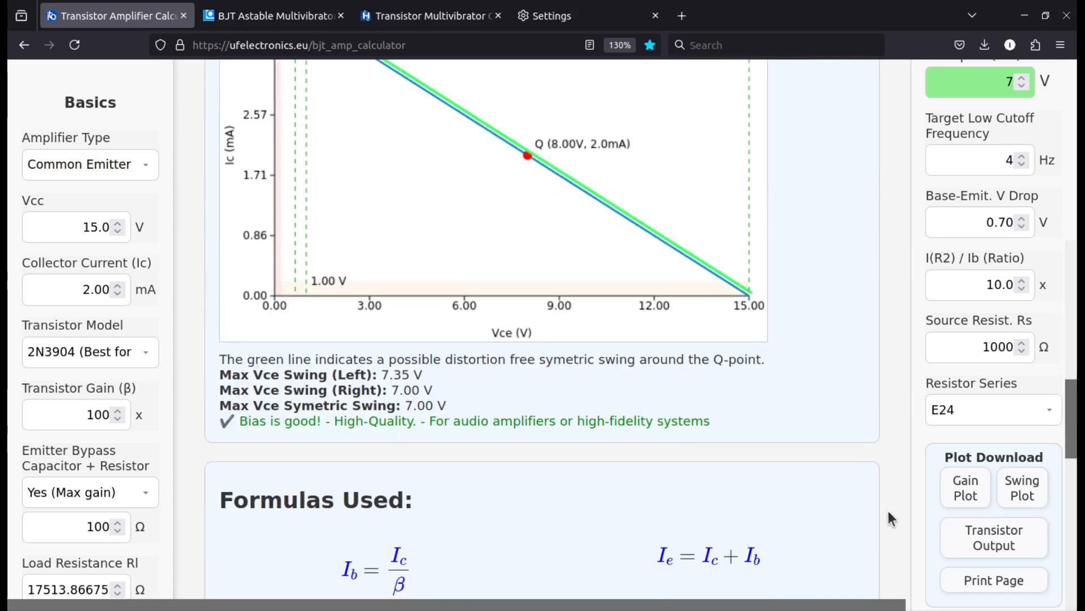
scroll(743, 473, "up", 3)
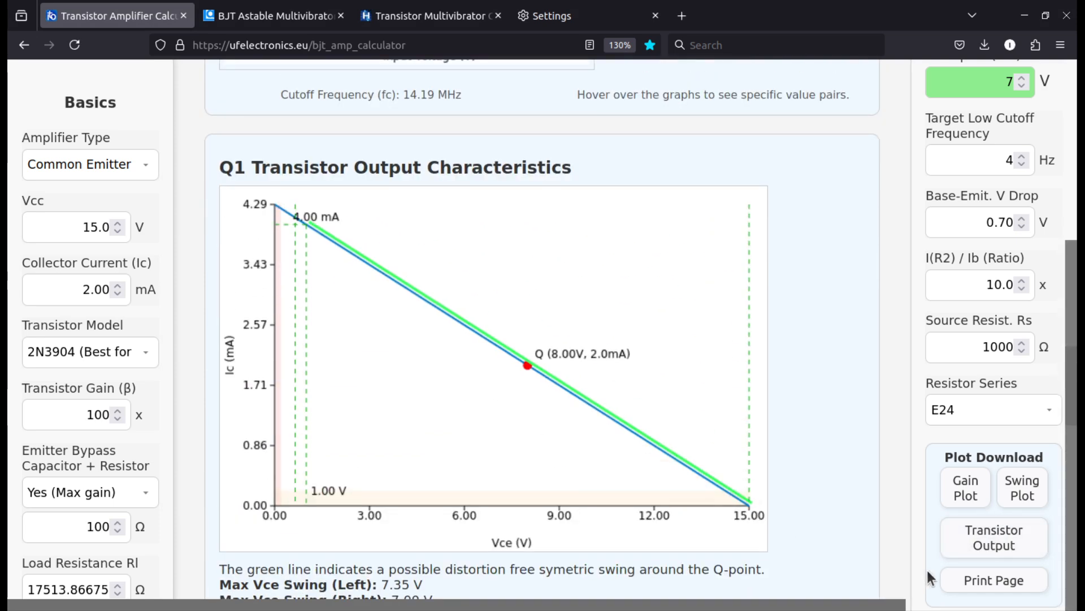
Open the print preview of the calculator page, review all its pages from inputs to notes, and cancel it without saving
left_click(979, 580)
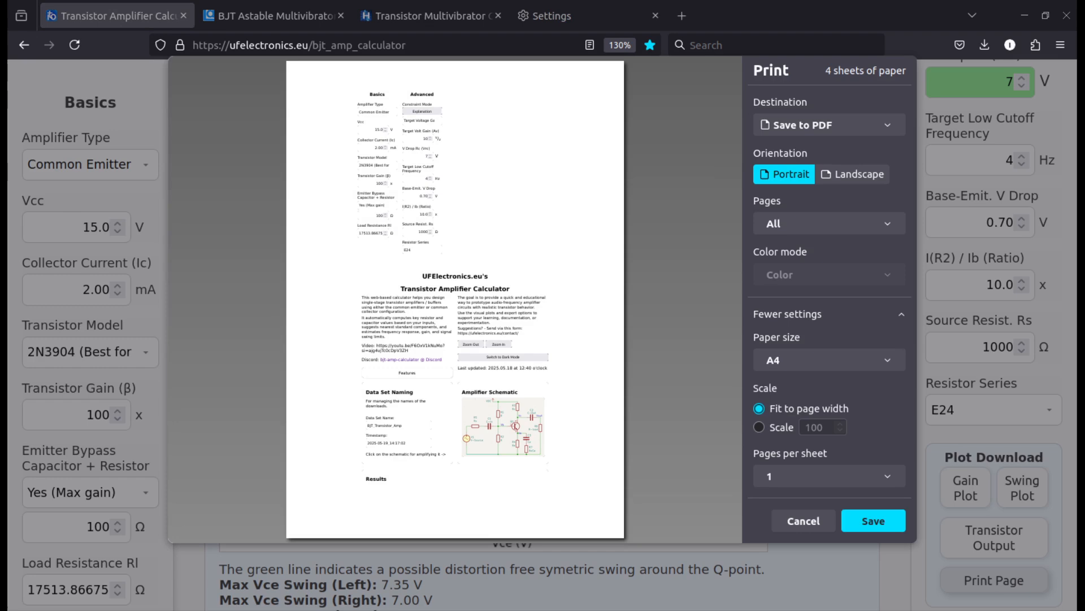
scroll(457, 271, "down", 2)
scroll(455, 268, "up", 3)
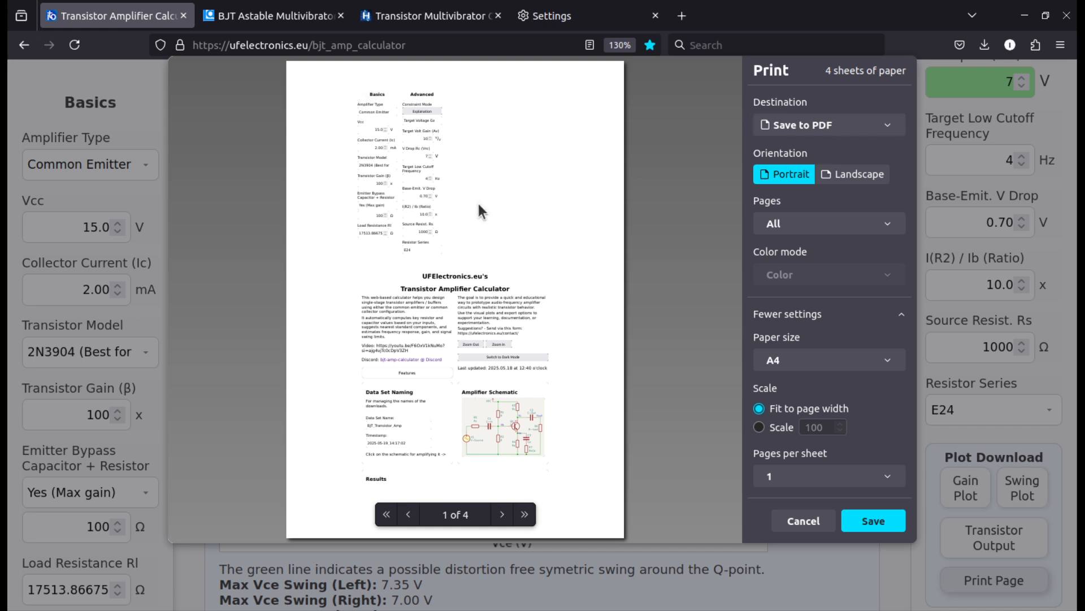
scroll(432, 179, "down", 6)
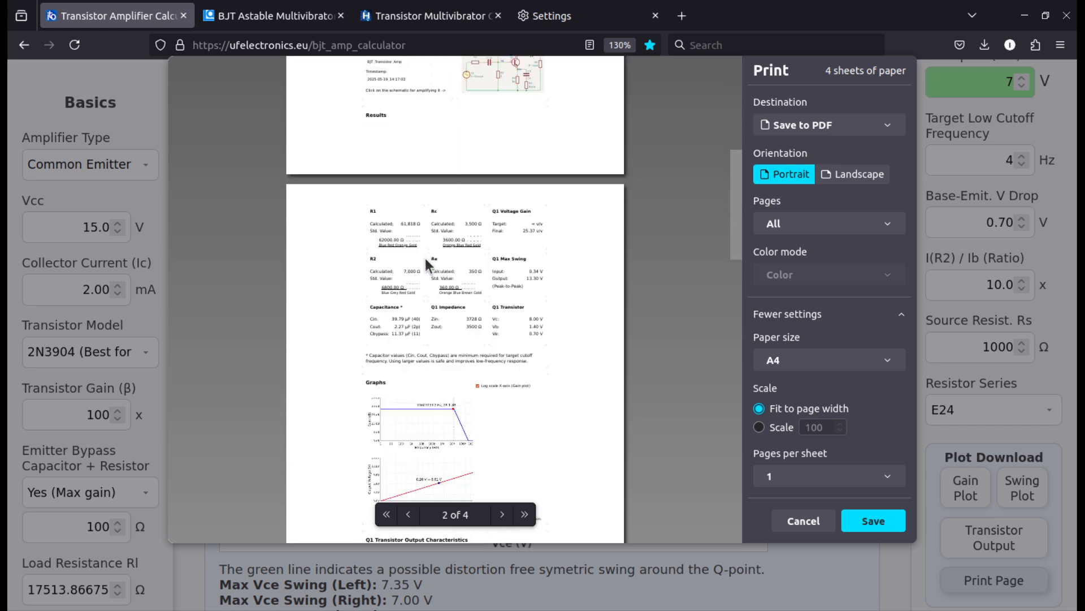
scroll(468, 149, "up", 2)
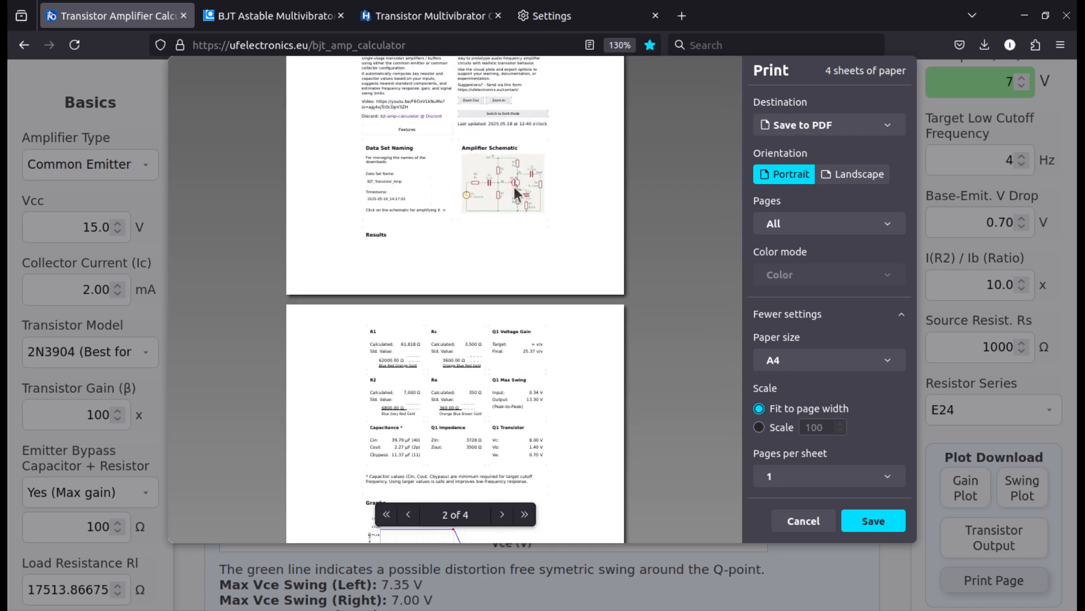
scroll(315, 252, "down", 4)
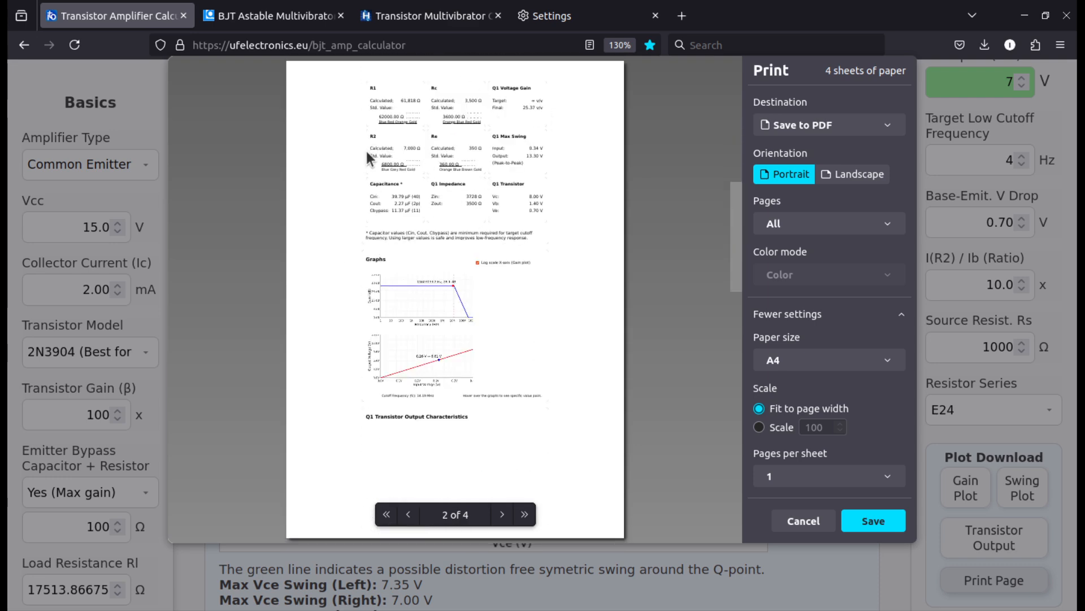
scroll(441, 280, "down", 2)
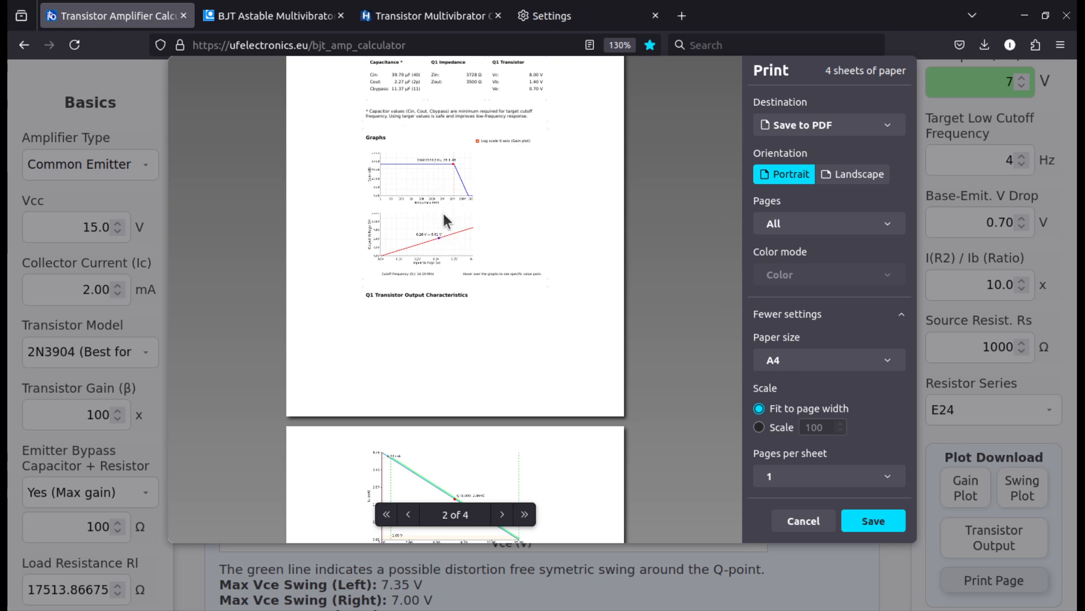
scroll(486, 309, "down", 6)
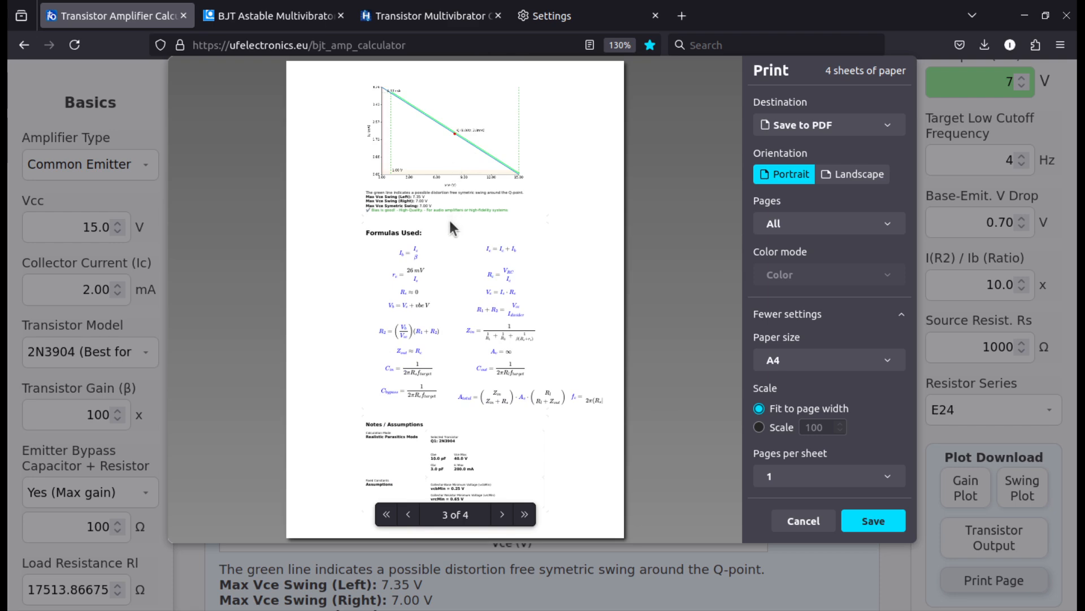
scroll(451, 225, "down", 4)
scroll(452, 228, "up", 1)
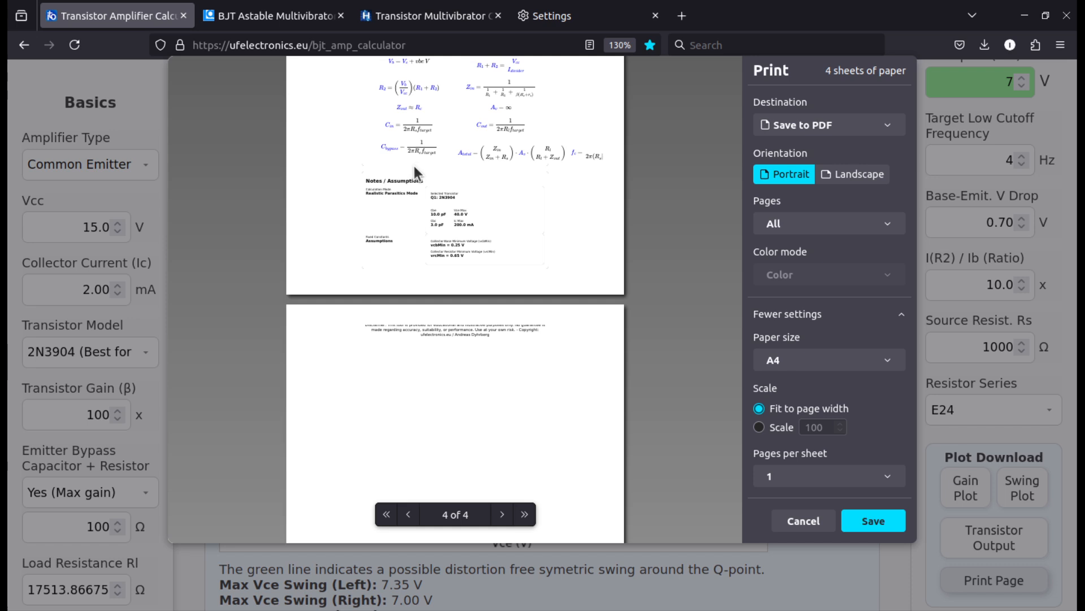
scroll(454, 243, "down", 5)
scroll(456, 236, "up", 10)
scroll(444, 212, "up", 20)
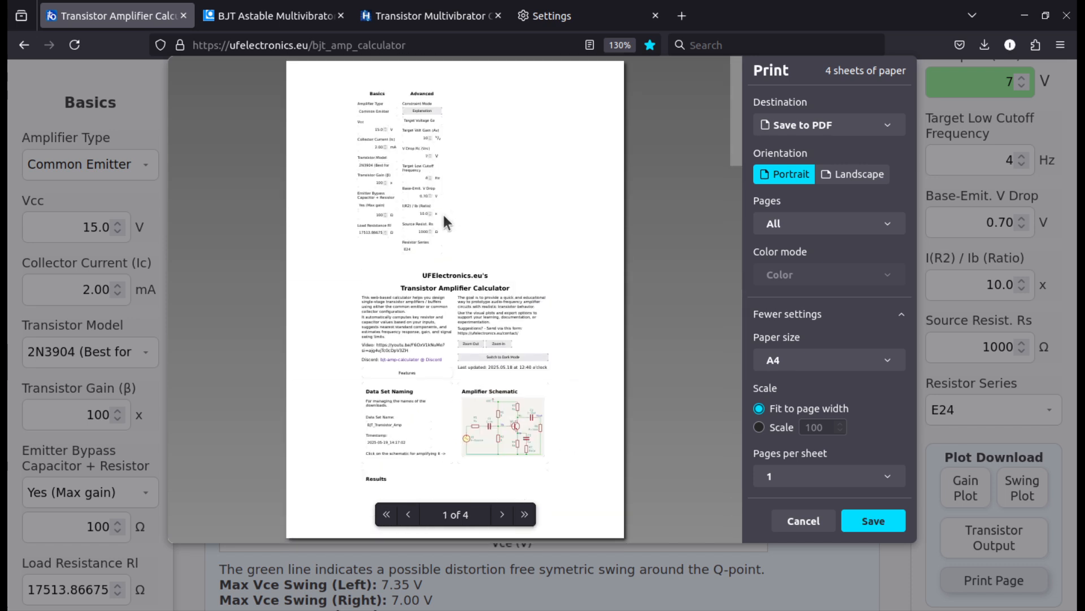
left_click(796, 524)
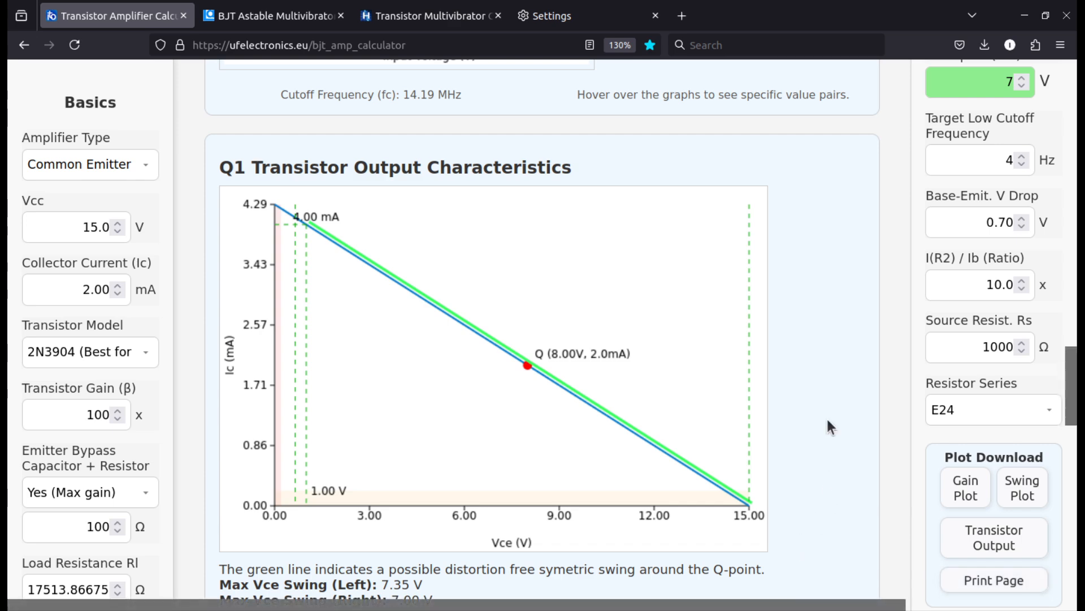
Look over the formulas used and download the calculator data as an XML file
scroll(828, 375, "down", 10)
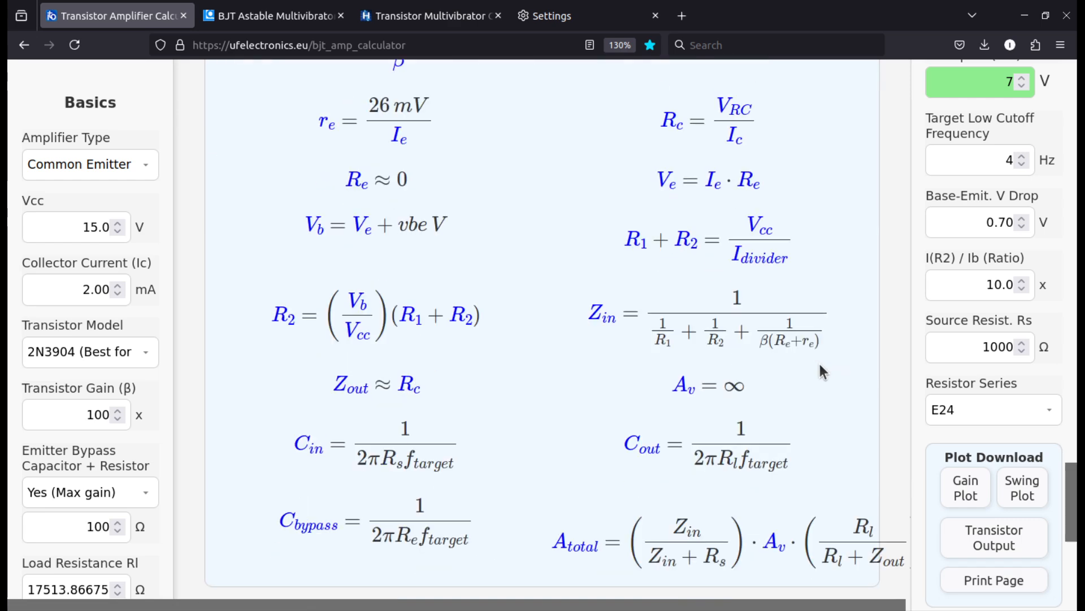
scroll(91, 238, "down", 3)
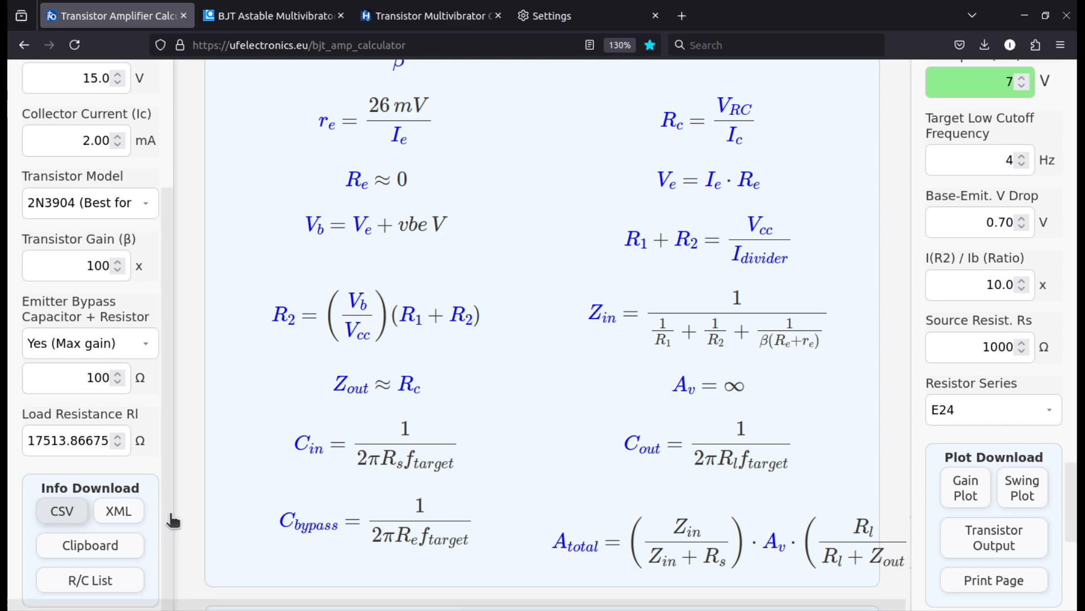
left_click(122, 513)
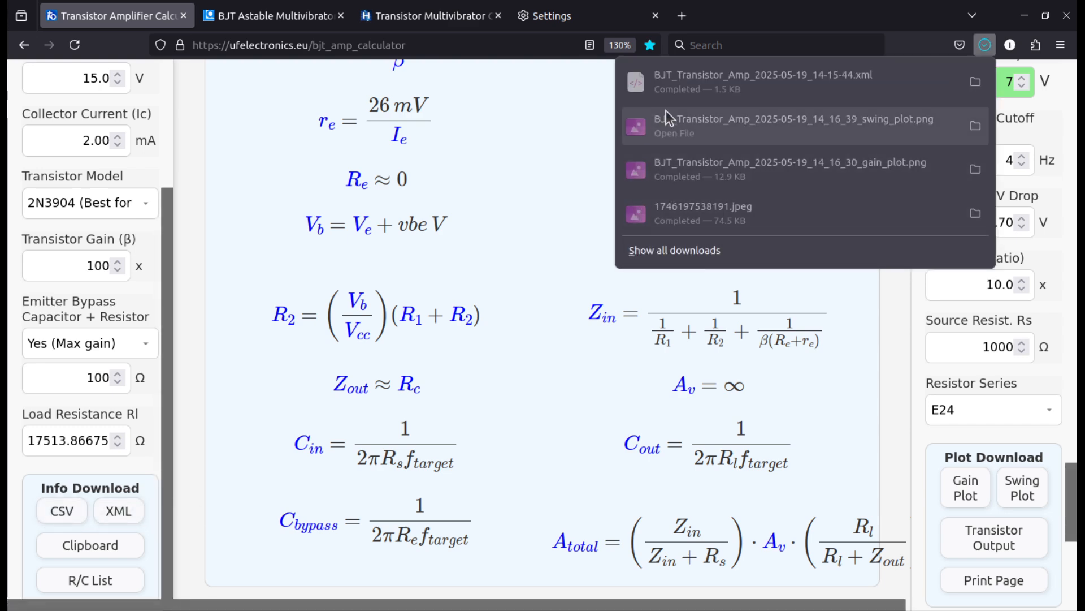
Open the downloaded XML file, review its name, timestamp, inputs, calculations, component suggestions and notes, and close it
left_click(687, 80)
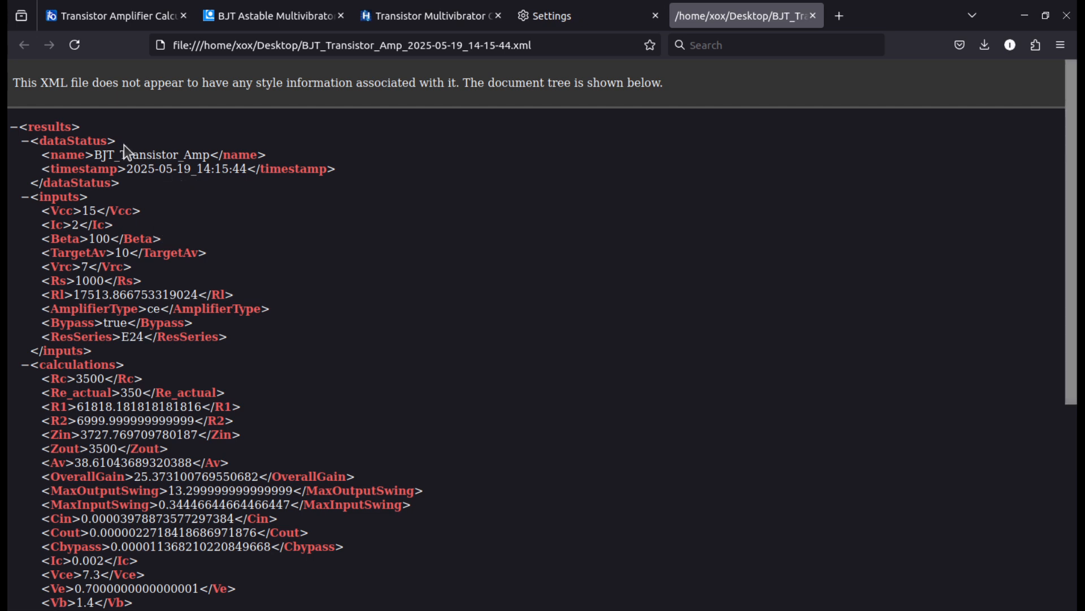
left_click_drag(108, 155, 112, 155)
double_click(111, 156)
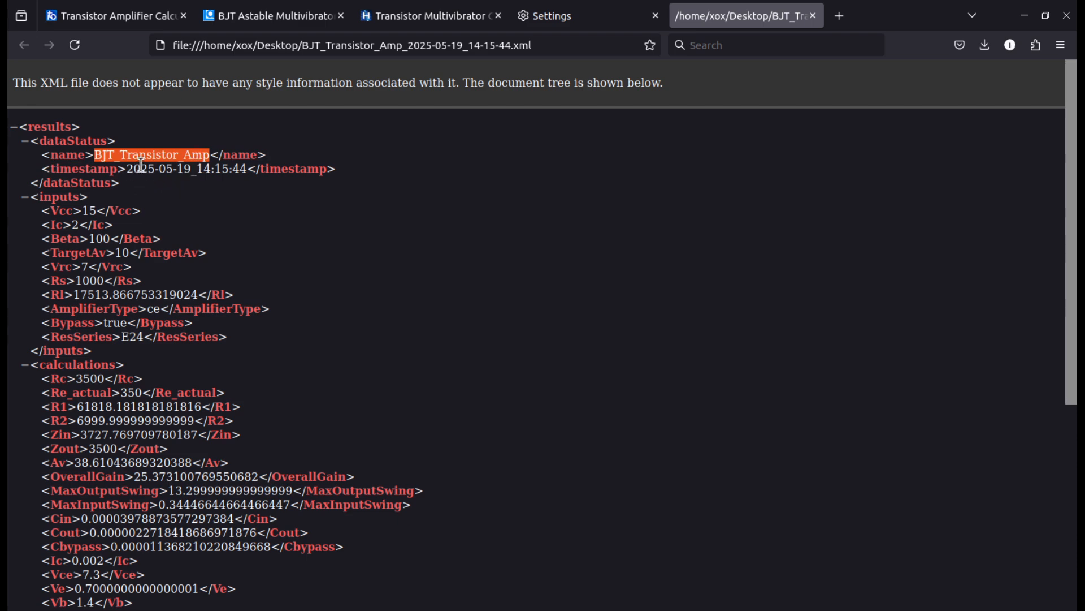
left_click_drag(127, 168, 246, 170)
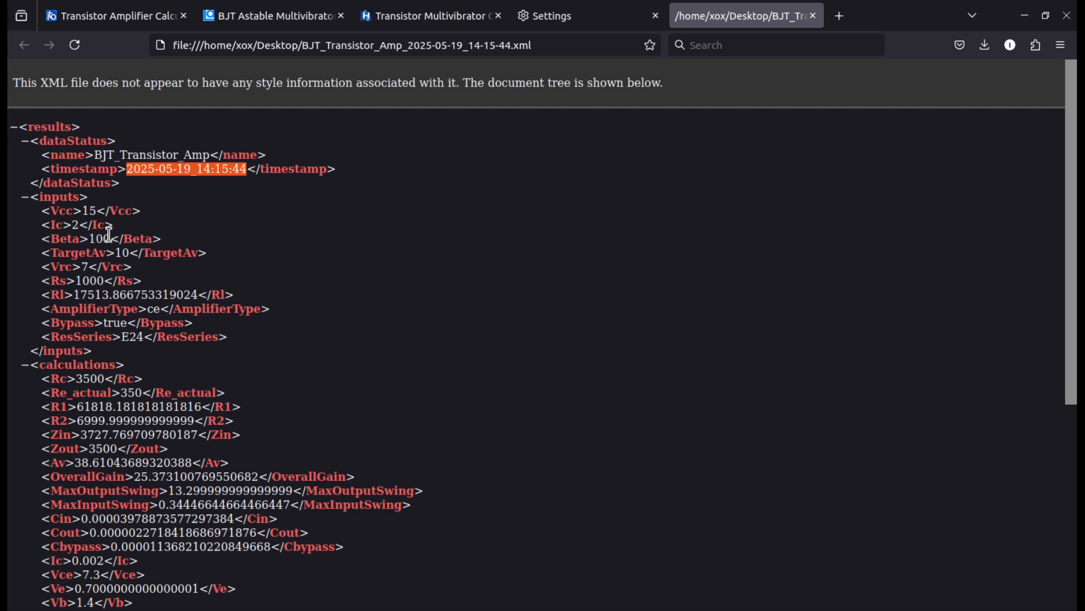
scroll(109, 234, "down", 5)
scroll(113, 220, "up", 3)
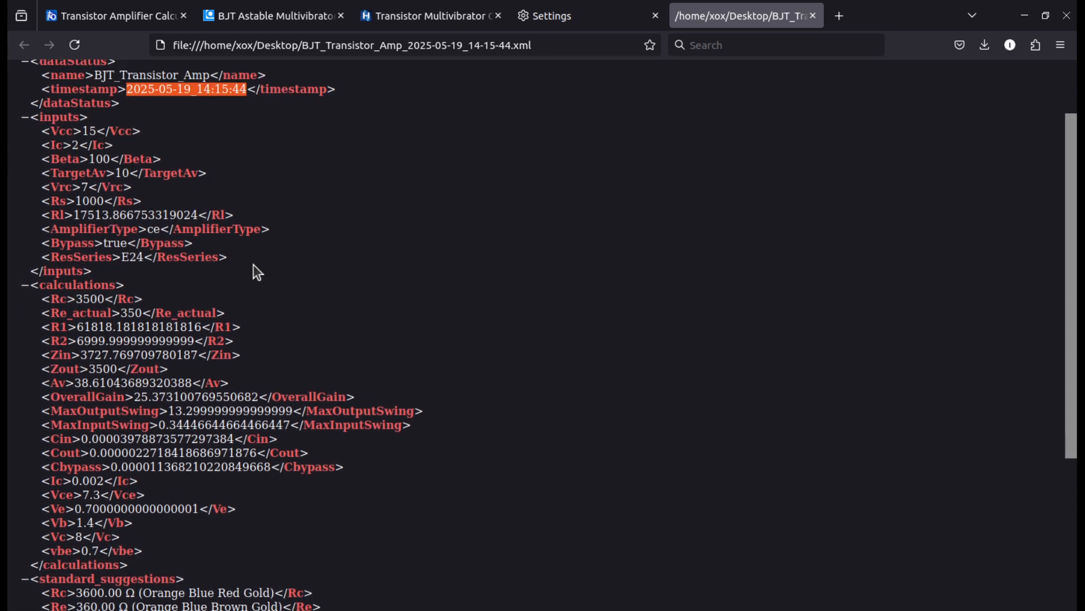
scroll(249, 286, "down", 3)
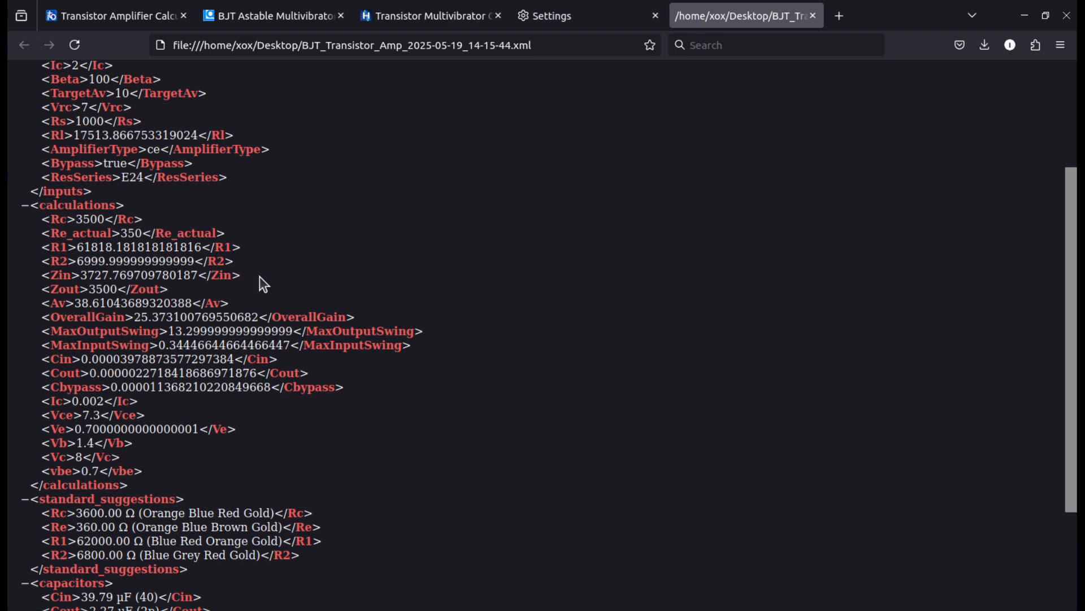
scroll(259, 276, "down", 6)
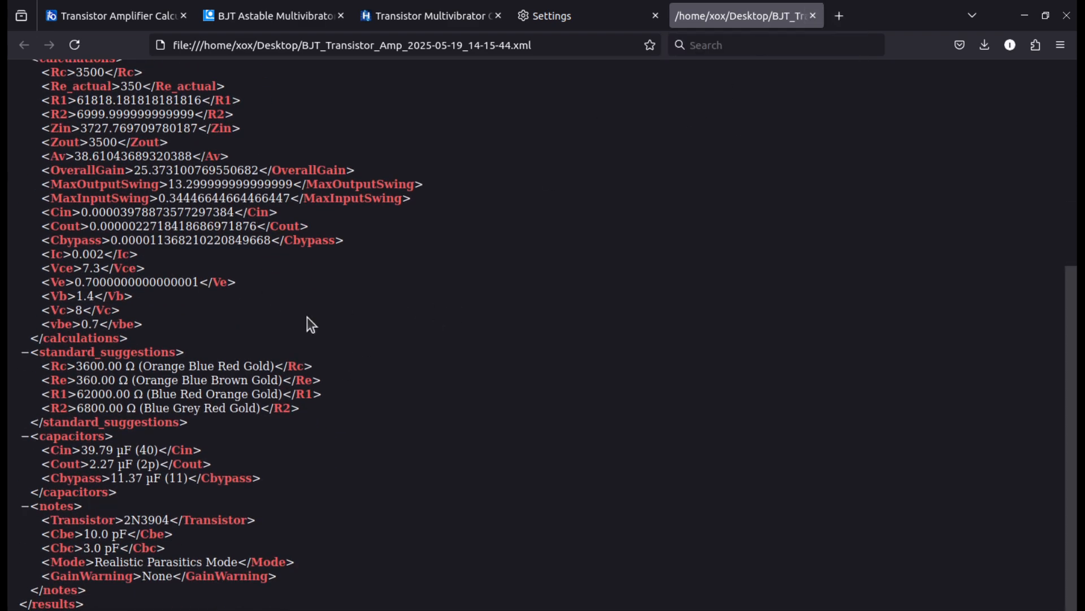
scroll(487, 280, "up", 4)
scroll(487, 281, "up", 8)
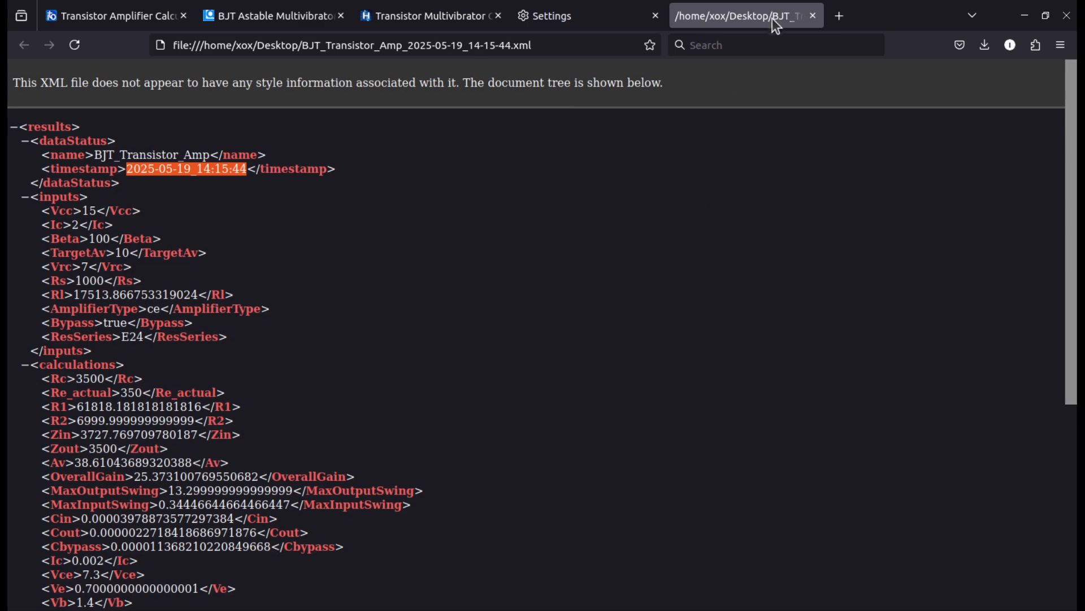
left_click(813, 16)
Read the Notes / Assumptions section and look back over the formulas used
scroll(213, 431, "down", 5)
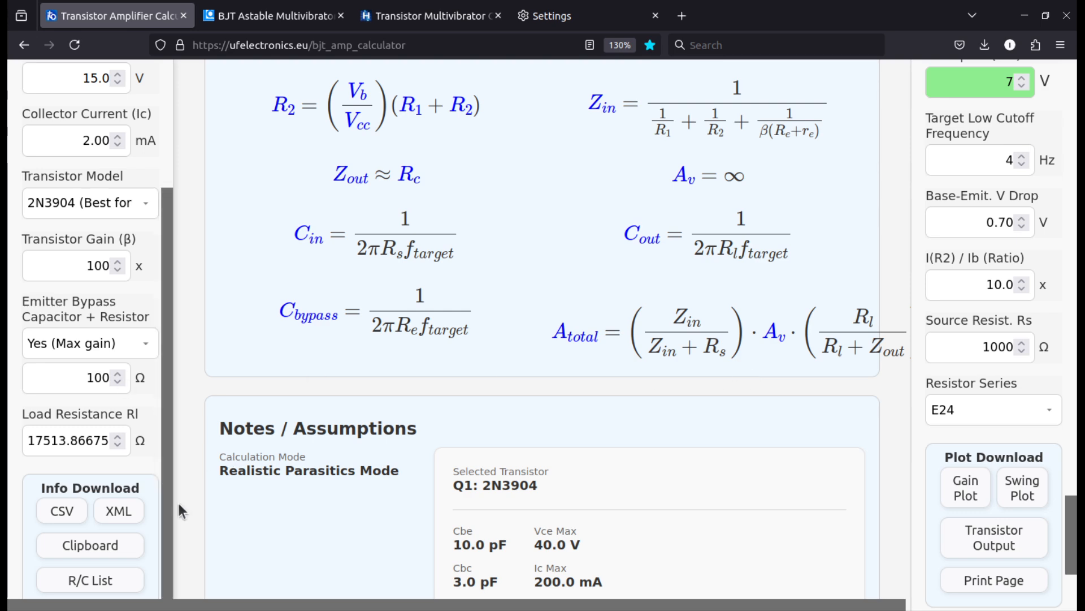
scroll(71, 474, "down", 5)
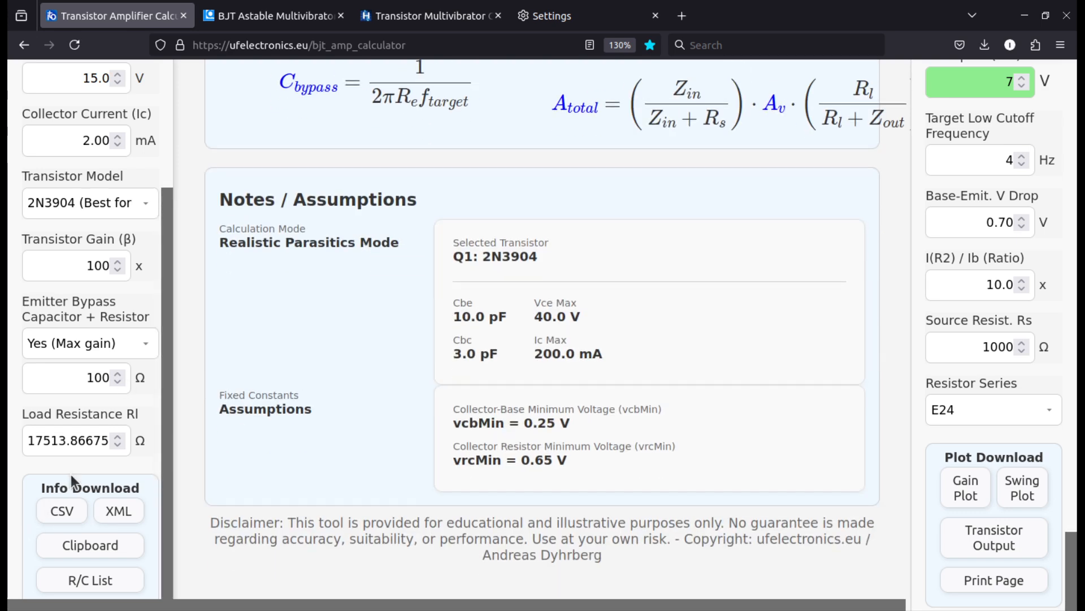
scroll(71, 474, "up", 10)
scroll(70, 474, "up", 3)
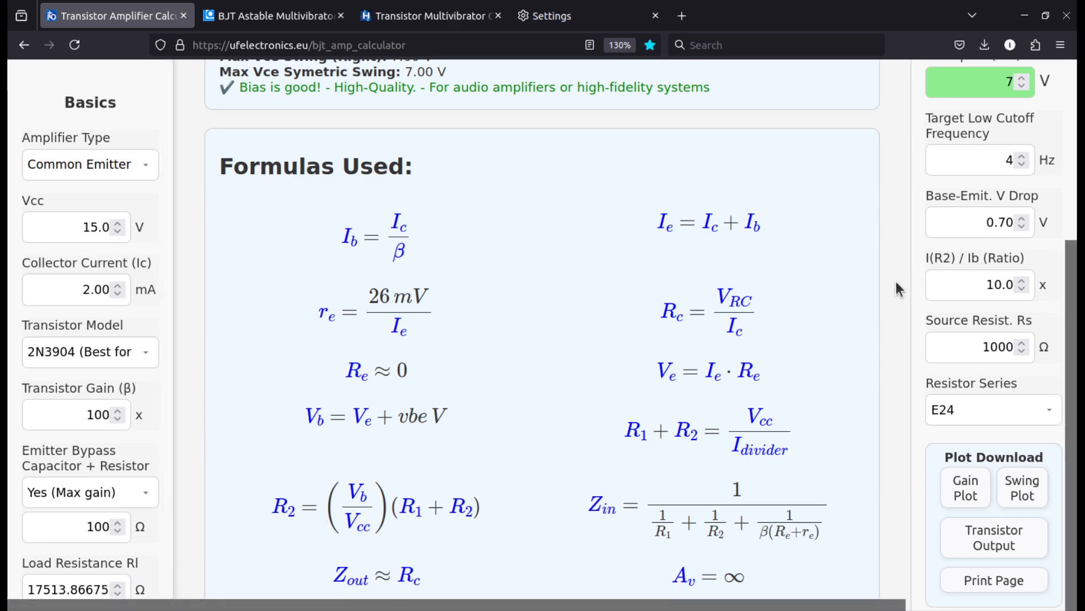
scroll(977, 293, "up", 3)
scroll(977, 293, "up", 3)
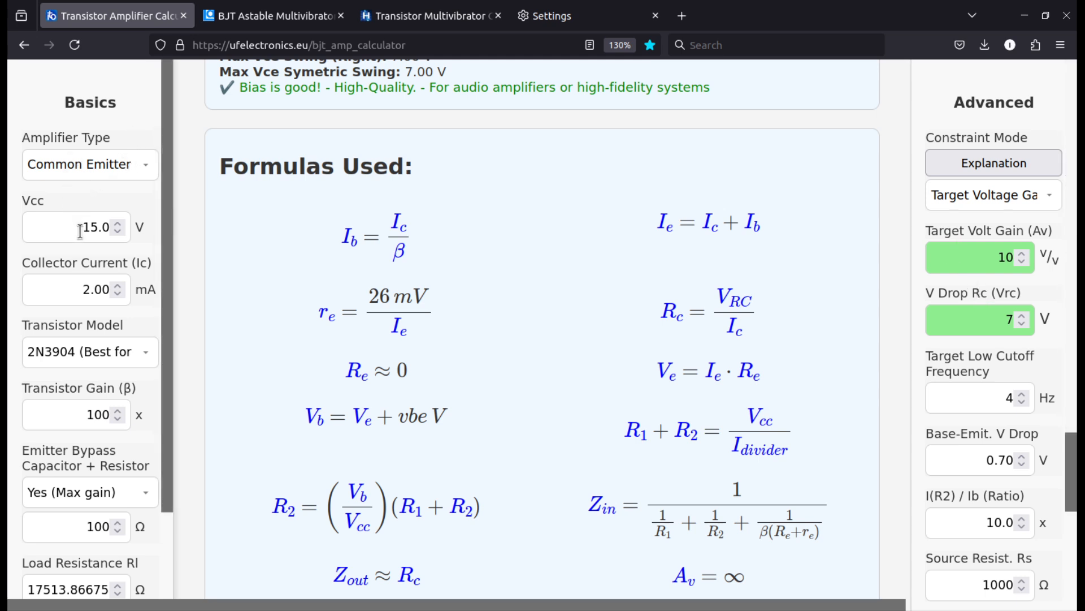
Review the Vcc and transistor gain inputs alongside the graphs and component results, without changing any value
left_click_drag(80, 230, 105, 224)
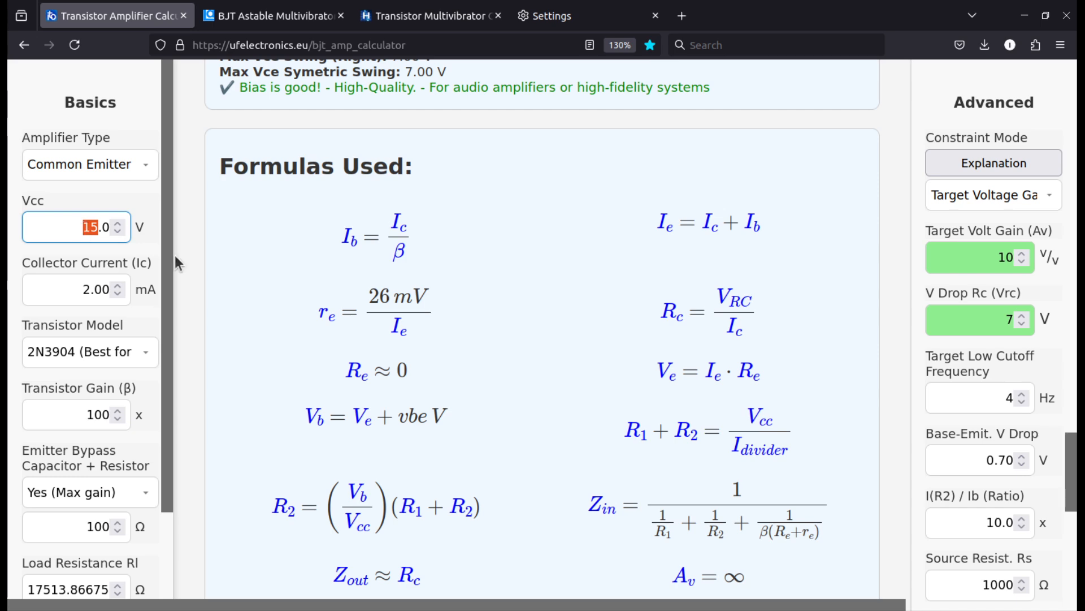
scroll(267, 265, "up", 15)
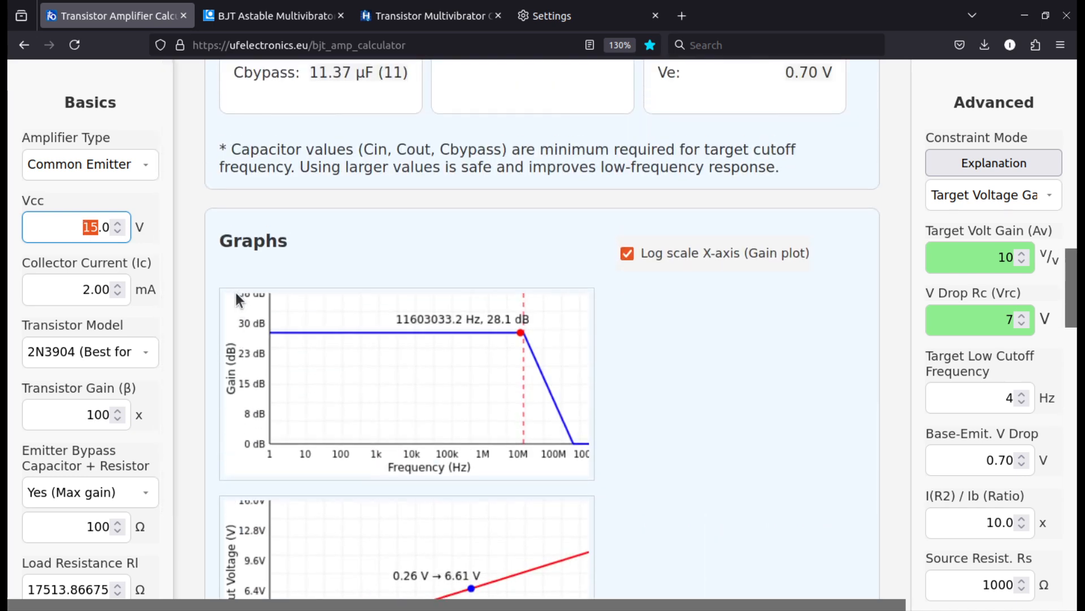
scroll(234, 295, "down", 2)
scroll(232, 293, "up", 2)
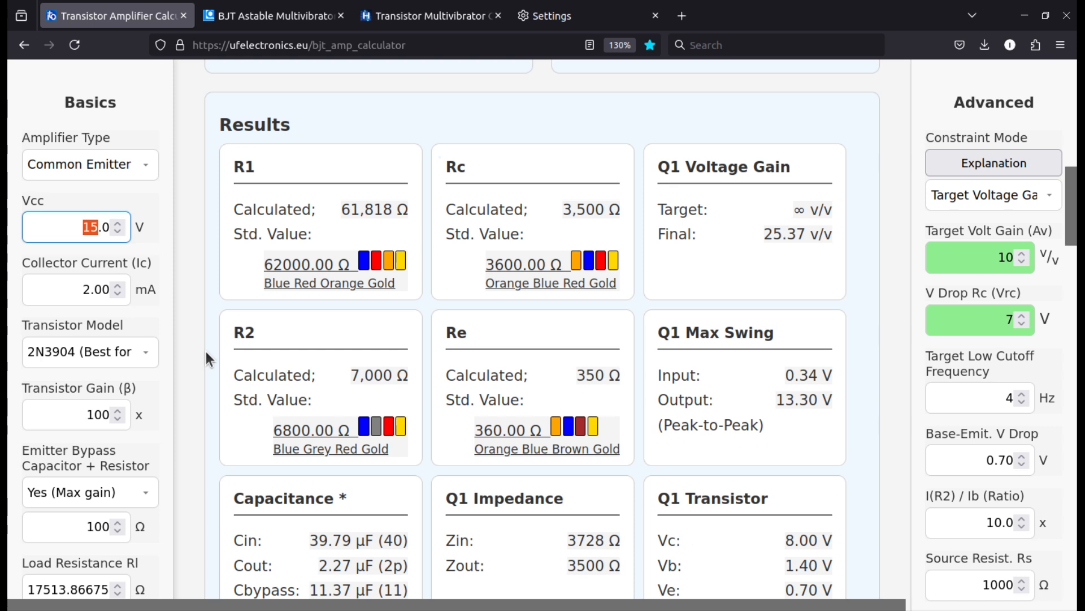
scroll(205, 353, "down", 2)
scroll(93, 323, "down", 2)
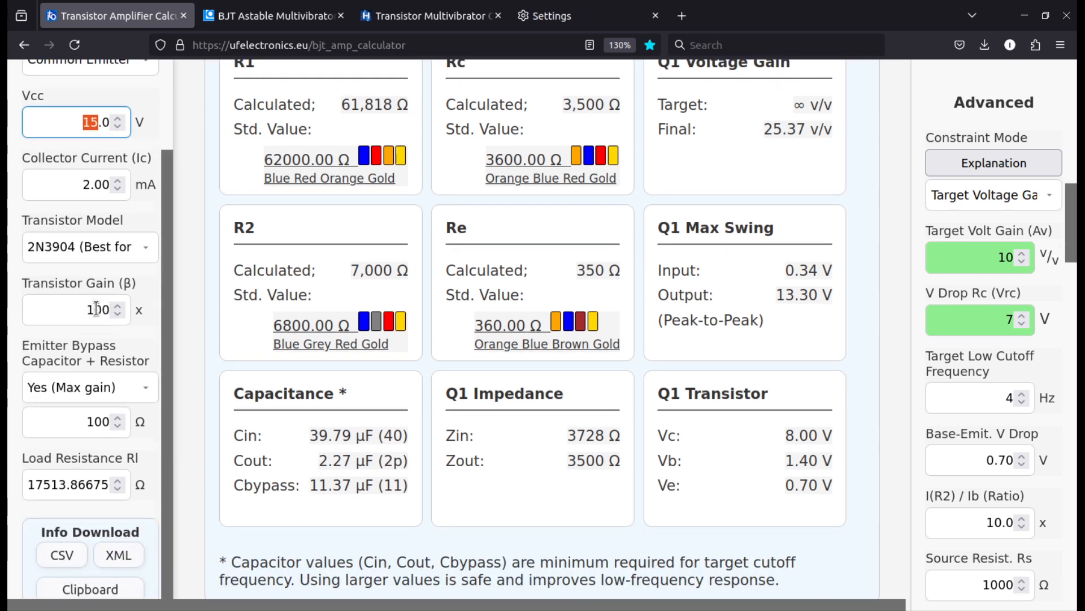
double_click(96, 308)
left_click_drag(99, 313, 96, 314)
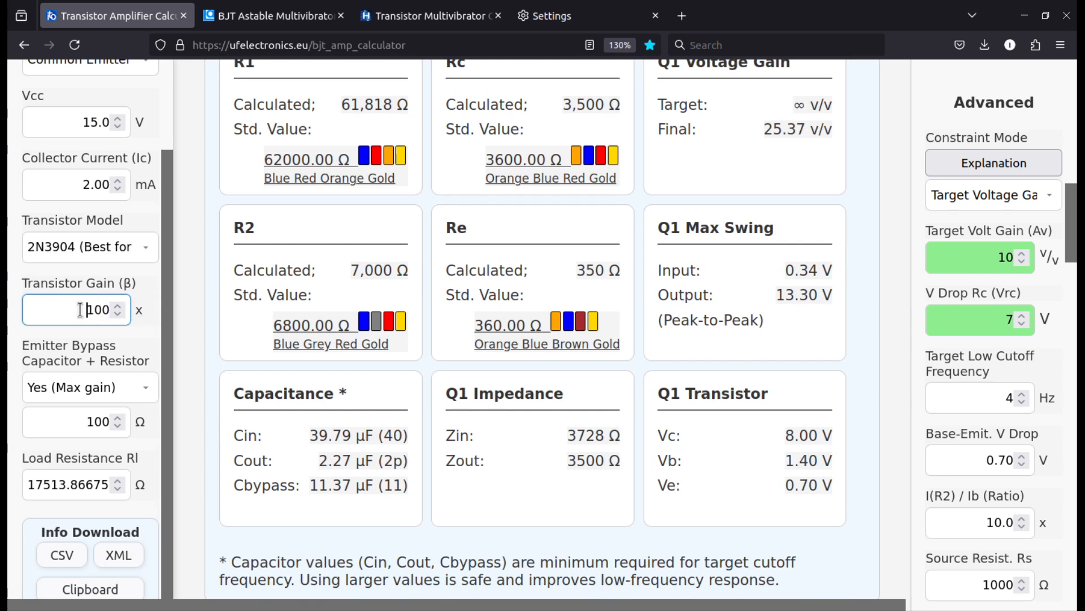
scroll(879, 463, "down", 4)
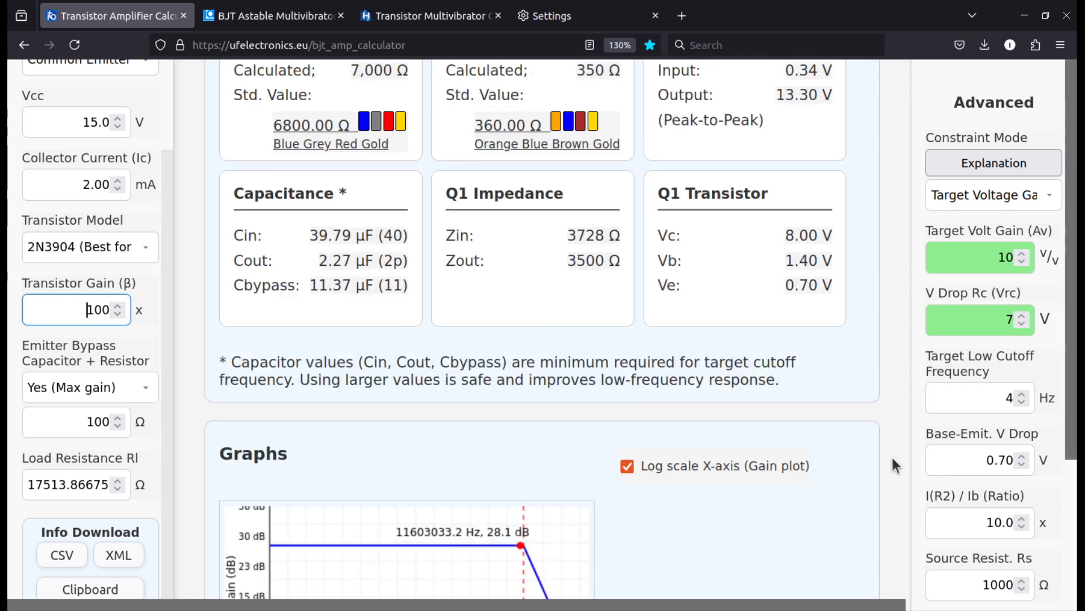
scroll(891, 456, "up", 6)
scroll(891, 456, "up", 5)
scroll(62, 101, "up", 3)
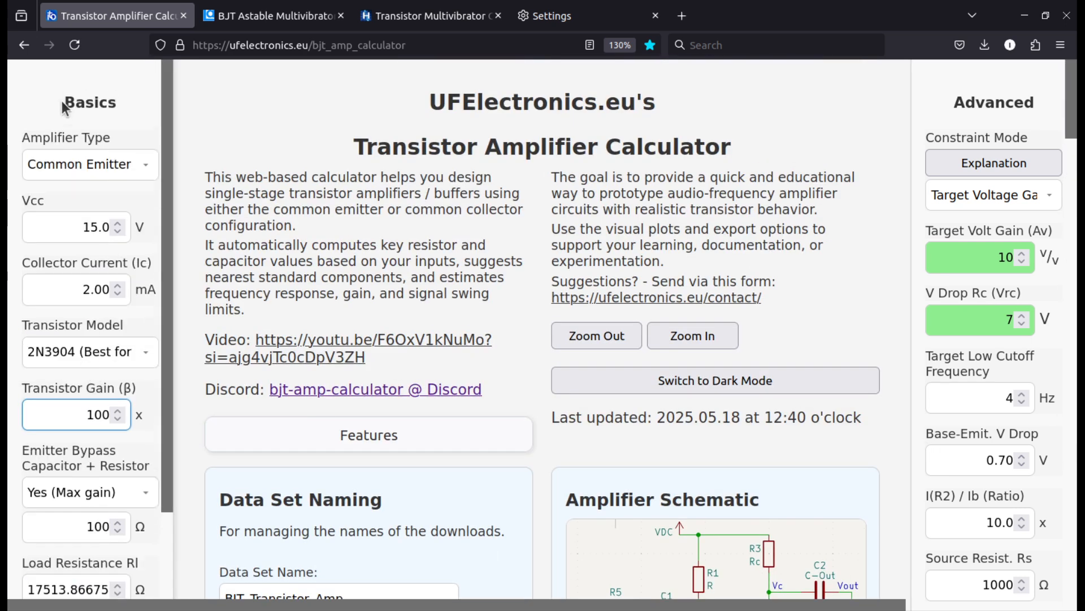
Set the amplifier type to Common Collector and view its schematic
left_click(87, 169)
left_click(102, 213)
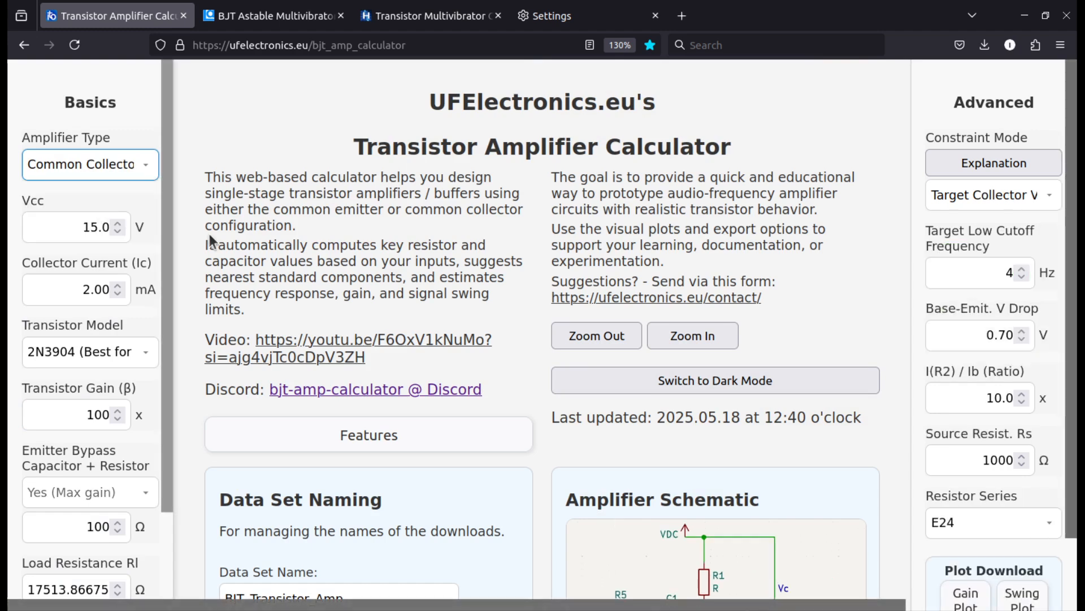
scroll(737, 330, "down", 5)
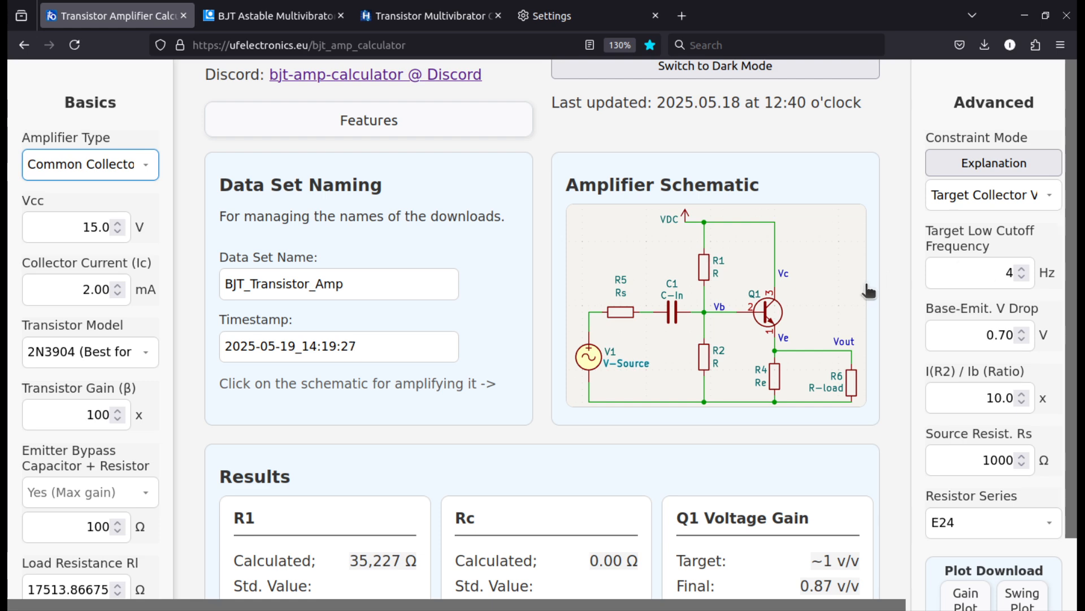
scroll(892, 270, "down", 3)
scroll(883, 331, "up", 5)
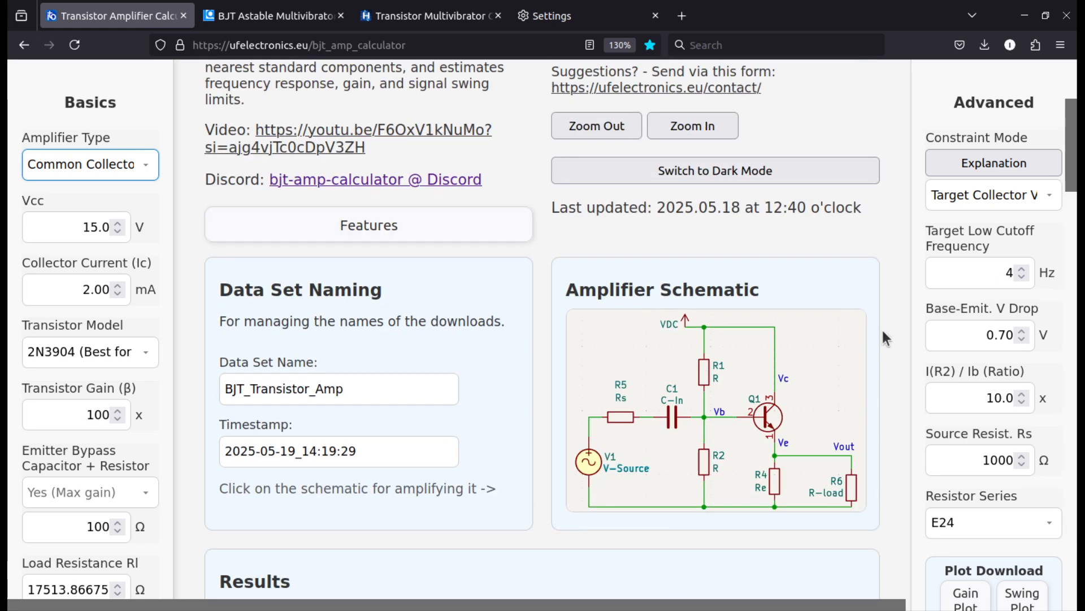
scroll(839, 396, "down", 6)
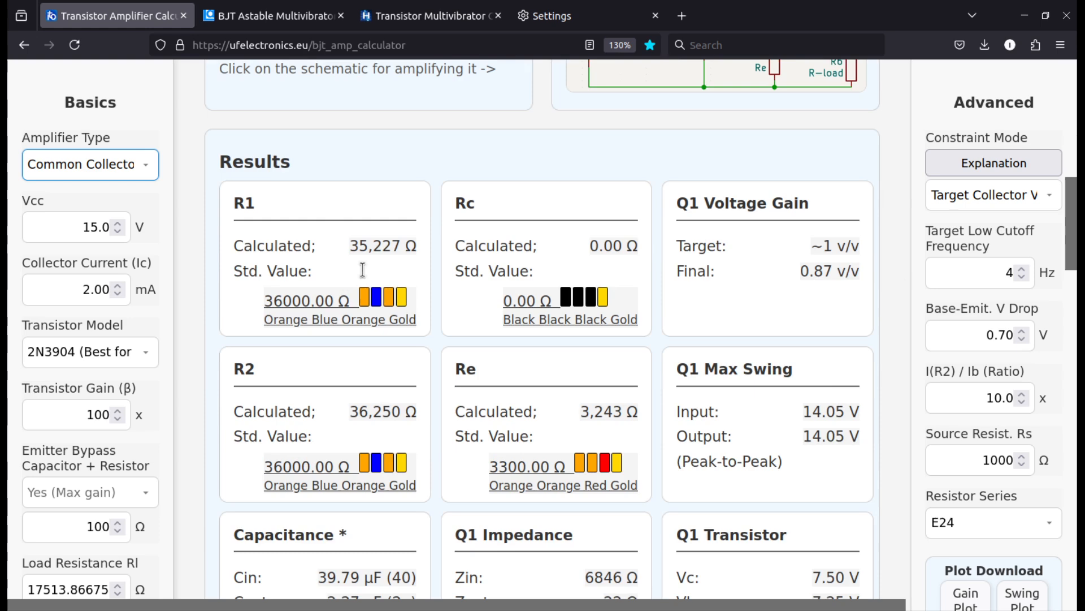
Examine the common collector results against the schematic, highlighting Q1's output impedance
scroll(662, 279, "down", 1)
scroll(663, 279, "down", 1)
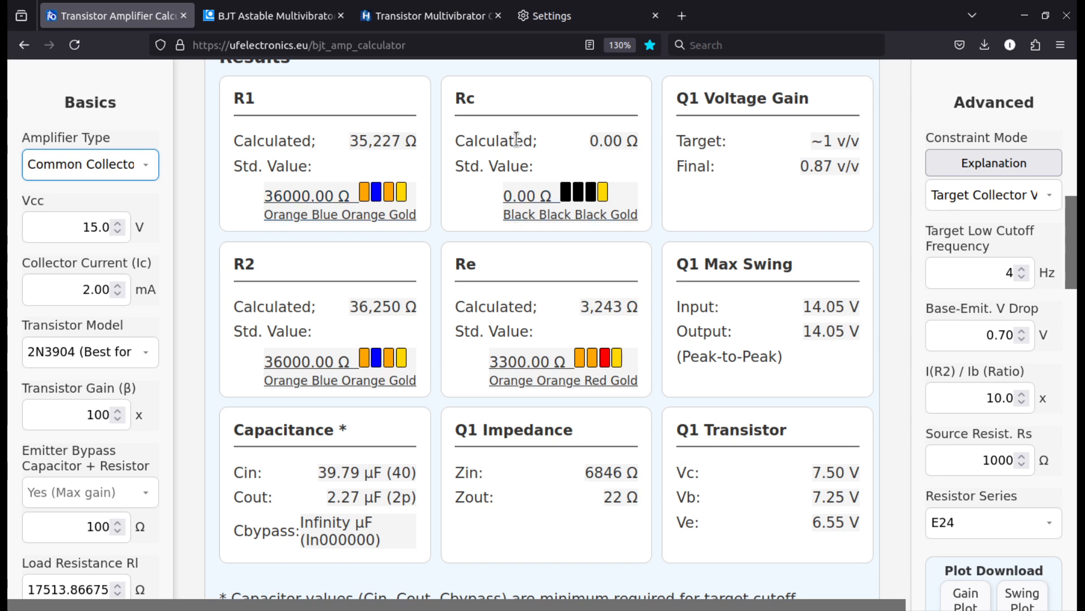
scroll(523, 196, "up", 2)
scroll(538, 248, "up", 4)
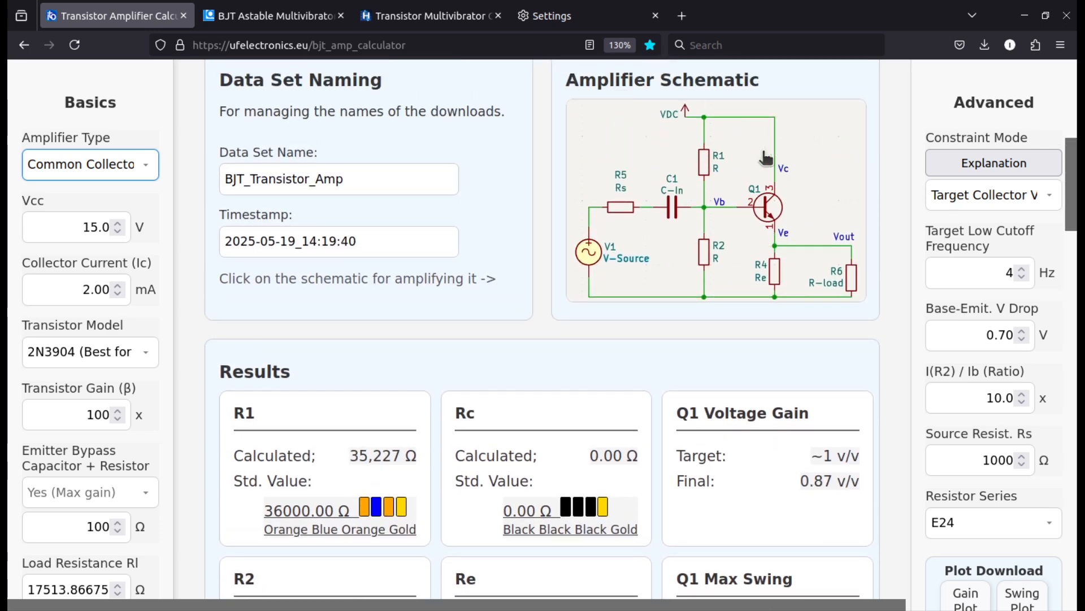
scroll(537, 327, "down", 2)
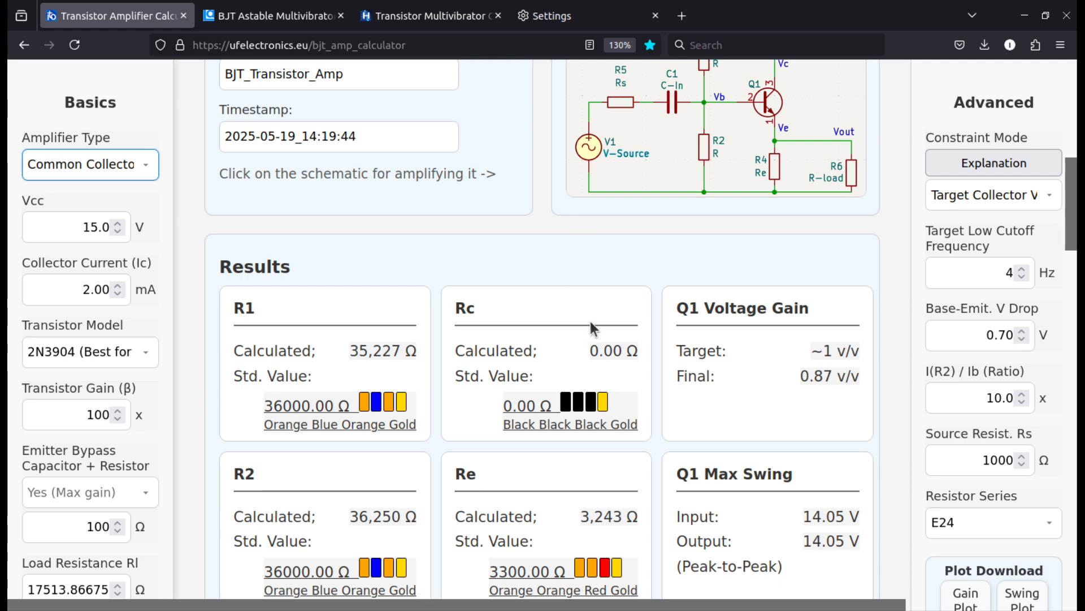
scroll(591, 321, "down", 6)
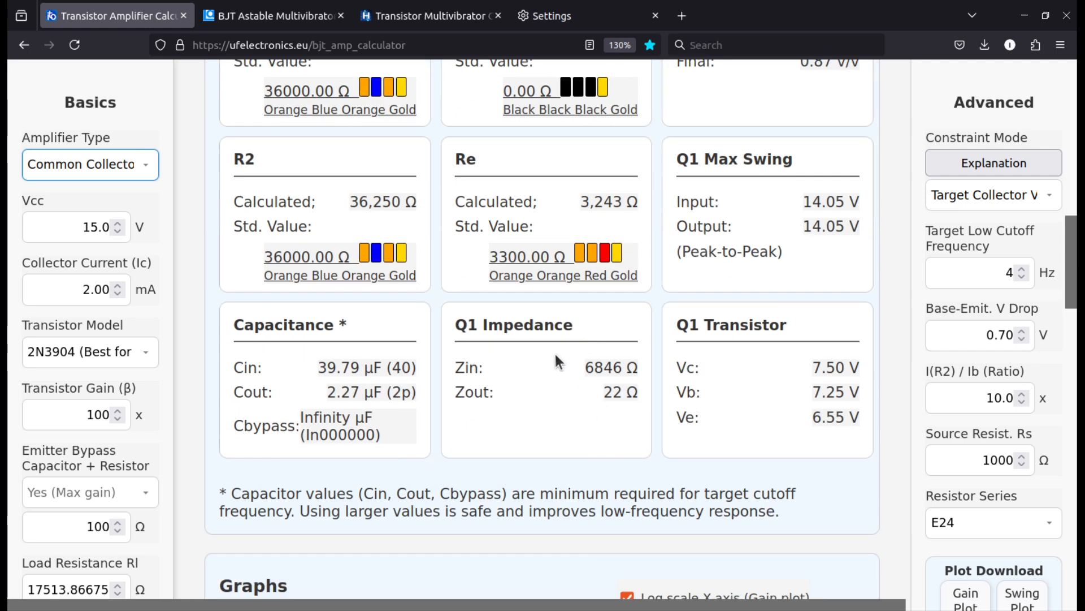
triple_click(644, 394)
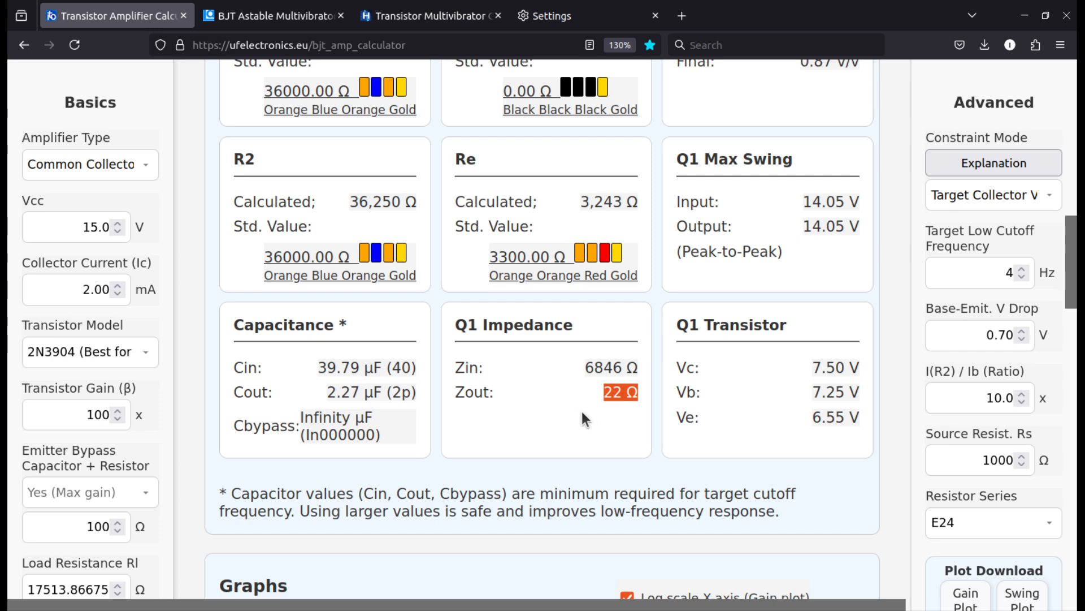
scroll(583, 398, "up", 8)
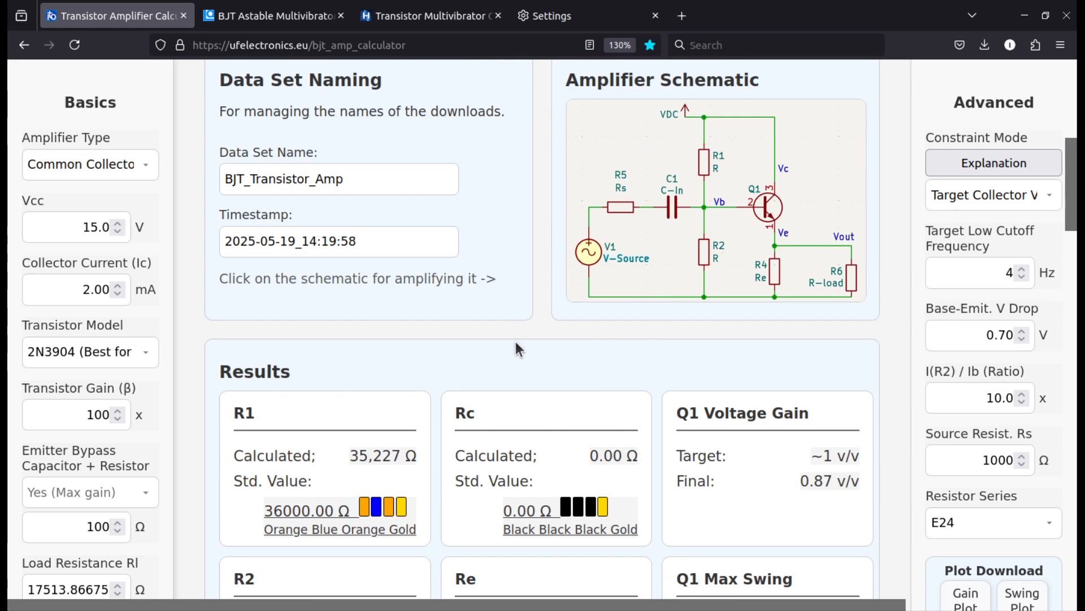
Set the amplifier type to Class AB Power Amplifier and look over its schematic and results
left_click(39, 168)
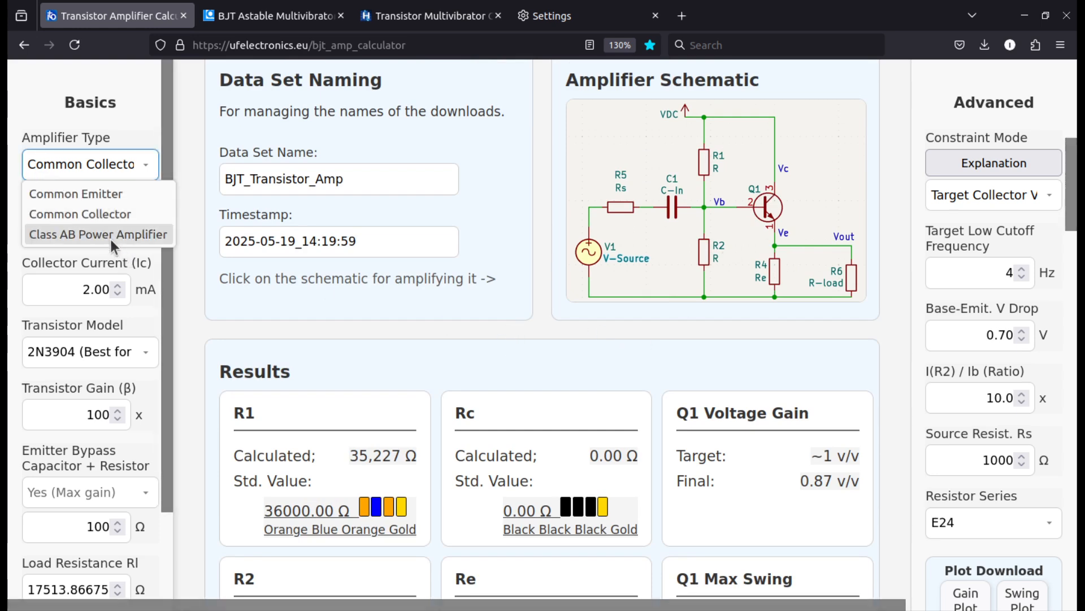
left_click(110, 239)
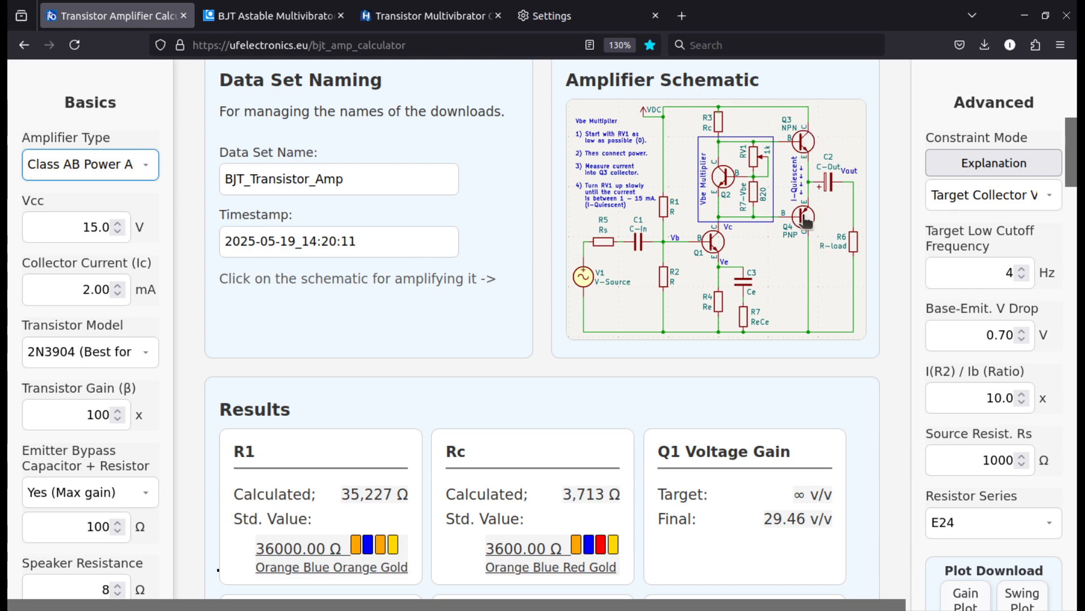
scroll(684, 405, "down", 5)
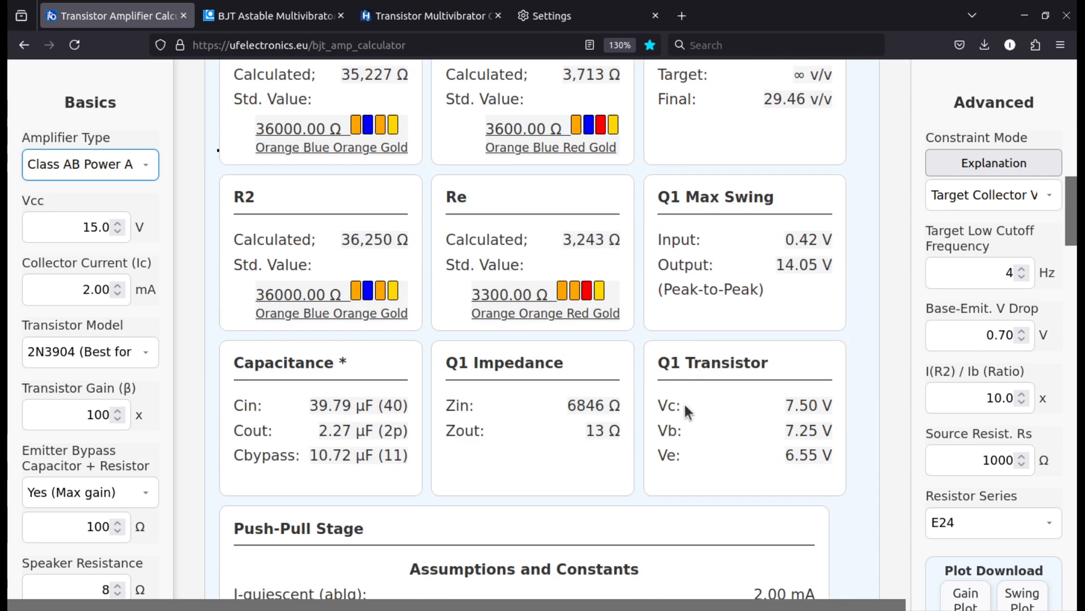
Check Q1's output impedance in the Class AB results and enlarge the amplifier schematic
left_click(564, 439)
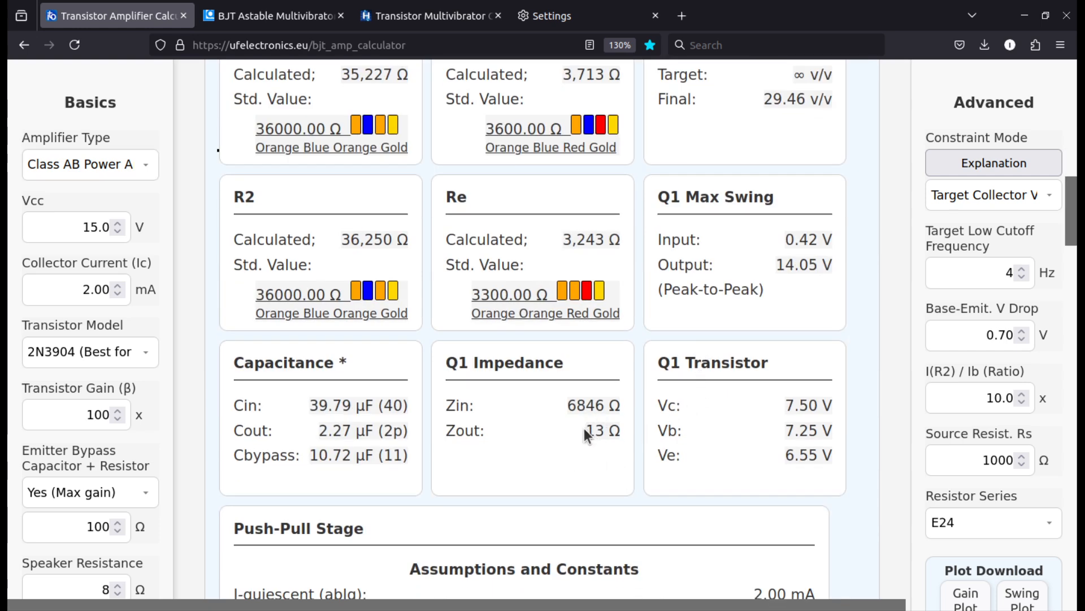
mouse_move(585, 429)
left_mouse_down()
mouse_move(652, 428)
mouse_move(575, 416)
left_mouse_up()
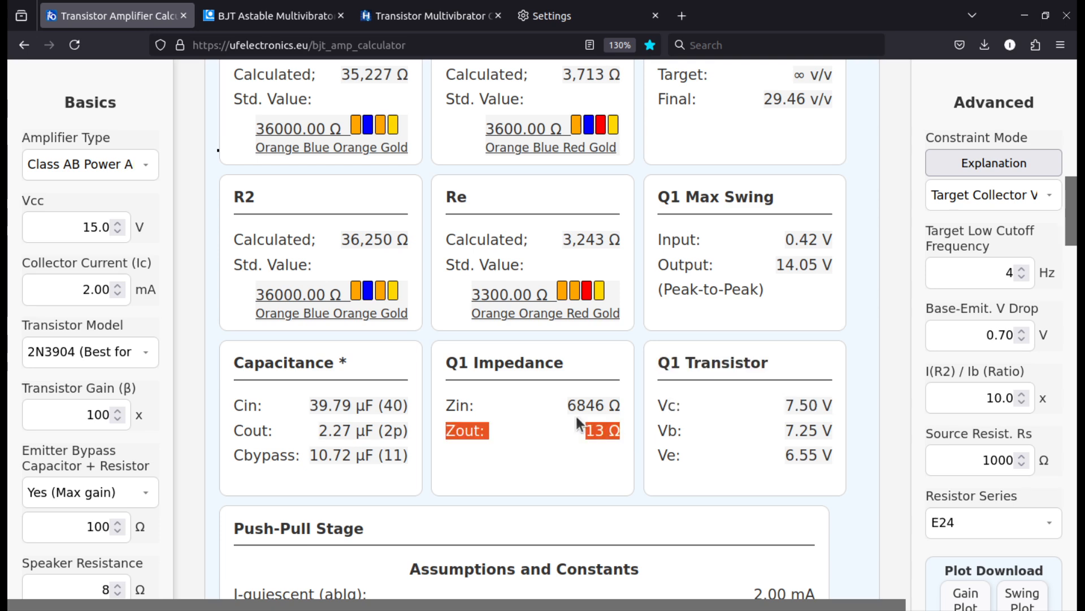
left_click(582, 429)
scroll(585, 430, "up", 5)
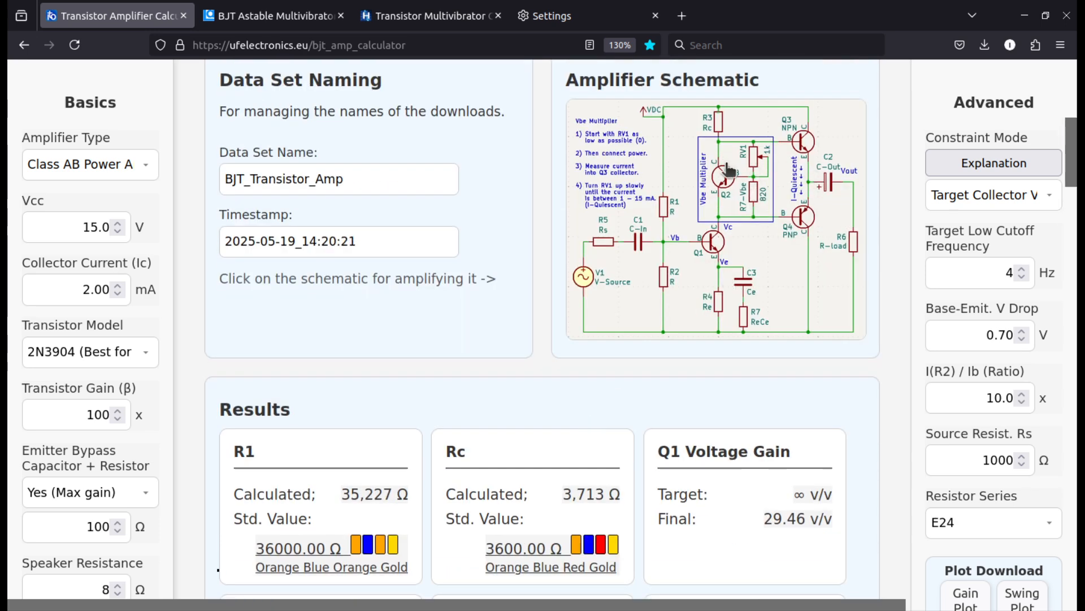
left_click(731, 182)
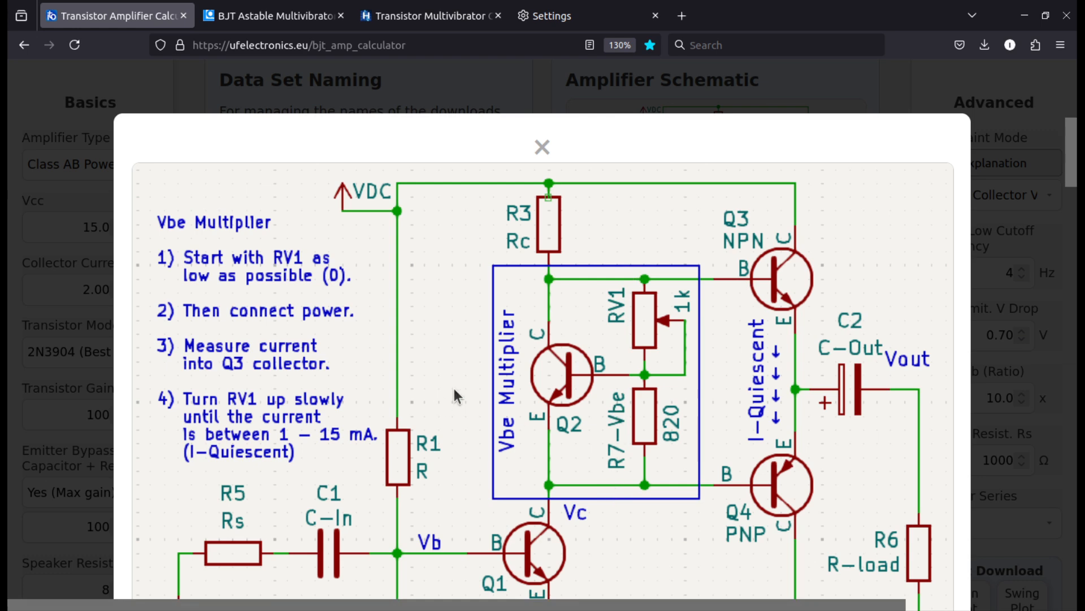
Close the enlarged schematic and look over the Push-Pull Stage section of the Class AB results
left_click(575, 103)
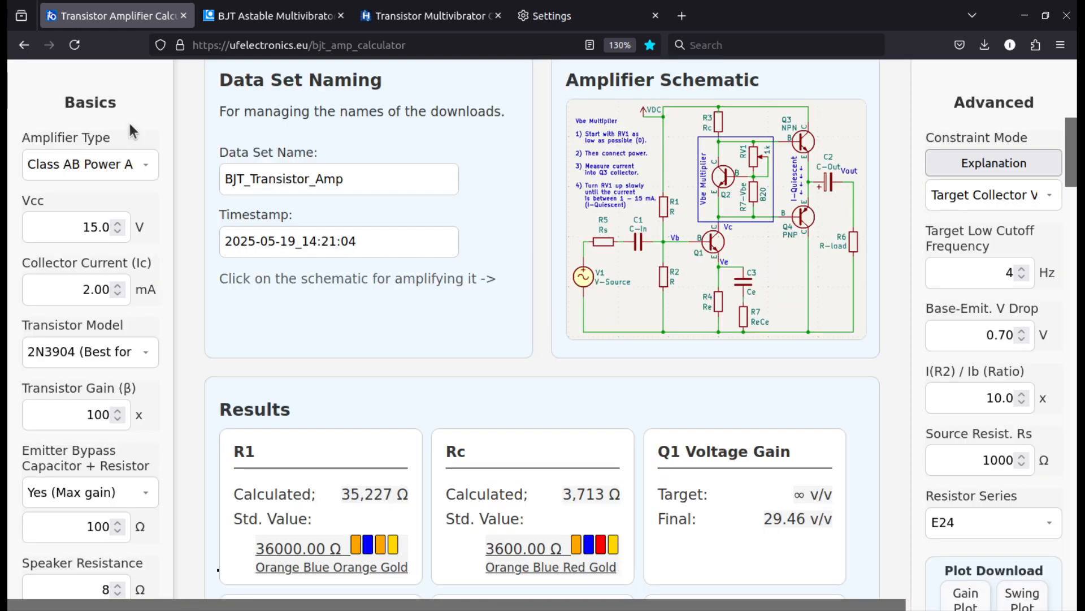
scroll(195, 245, "down", 20)
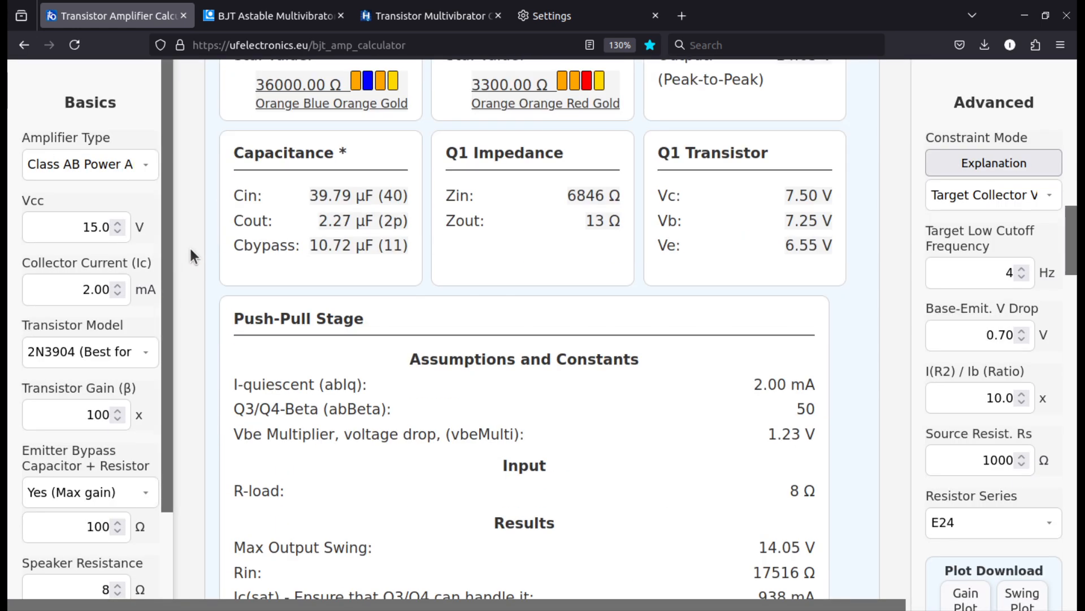
scroll(189, 254, "up", 7)
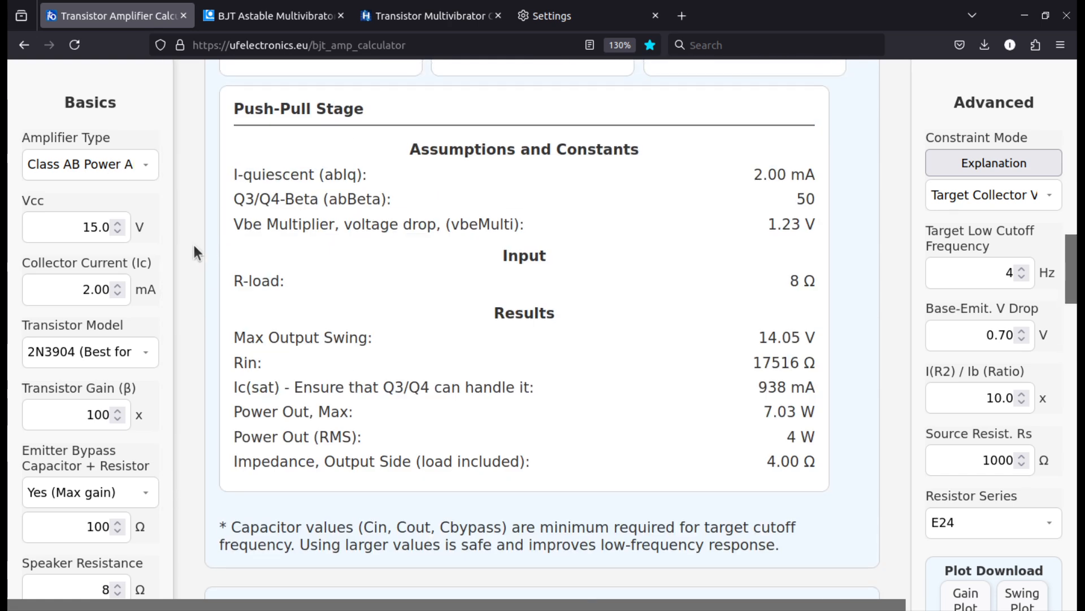
scroll(214, 273, "up", 2)
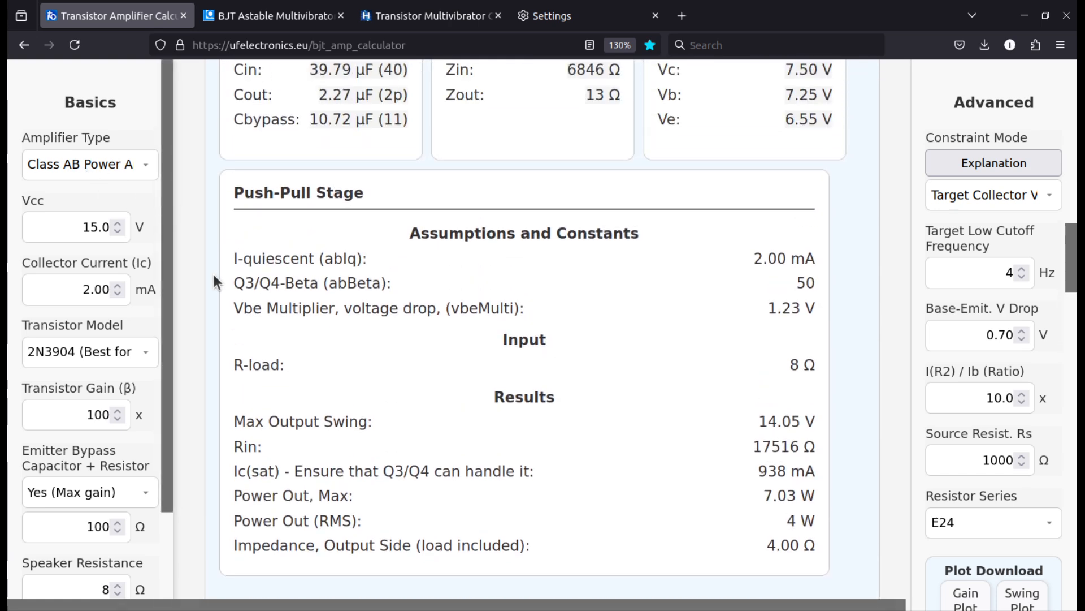
scroll(214, 274, "down", 2)
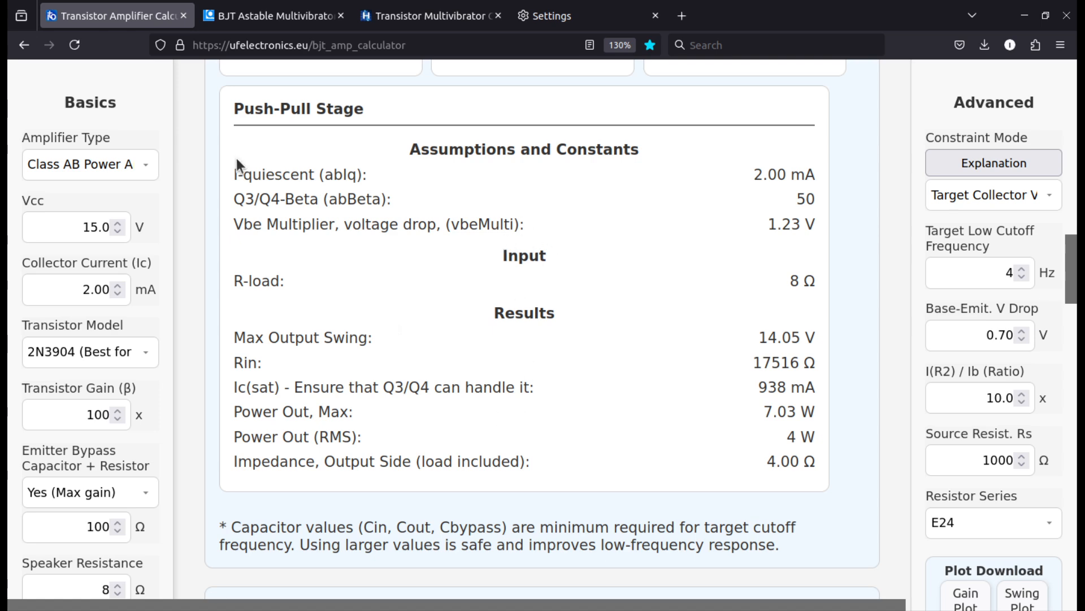
Highlight the I-quiescent label and its value in the push-pull assumptions, and locate that current in the amplifier schematic
double_click(274, 176)
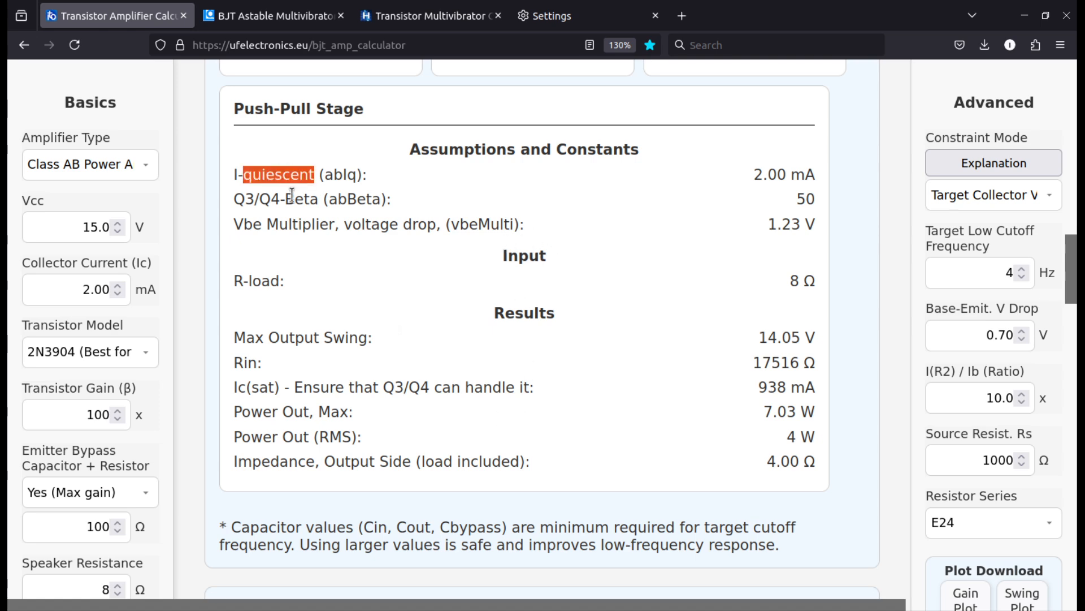
scroll(361, 322, "up", 1)
scroll(598, 439, "up", 15)
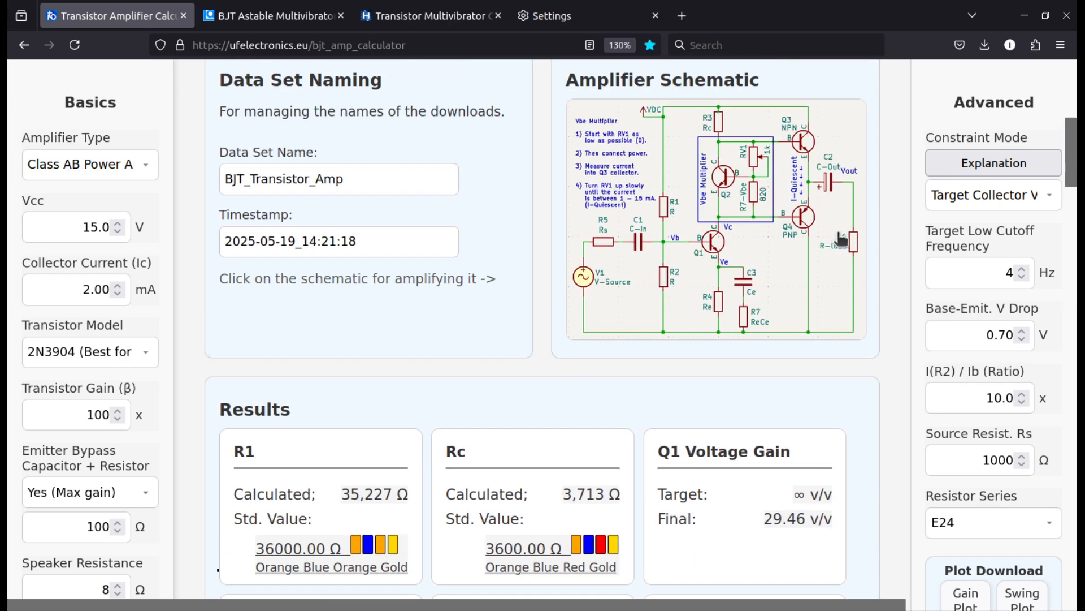
scroll(803, 271, "down", 15)
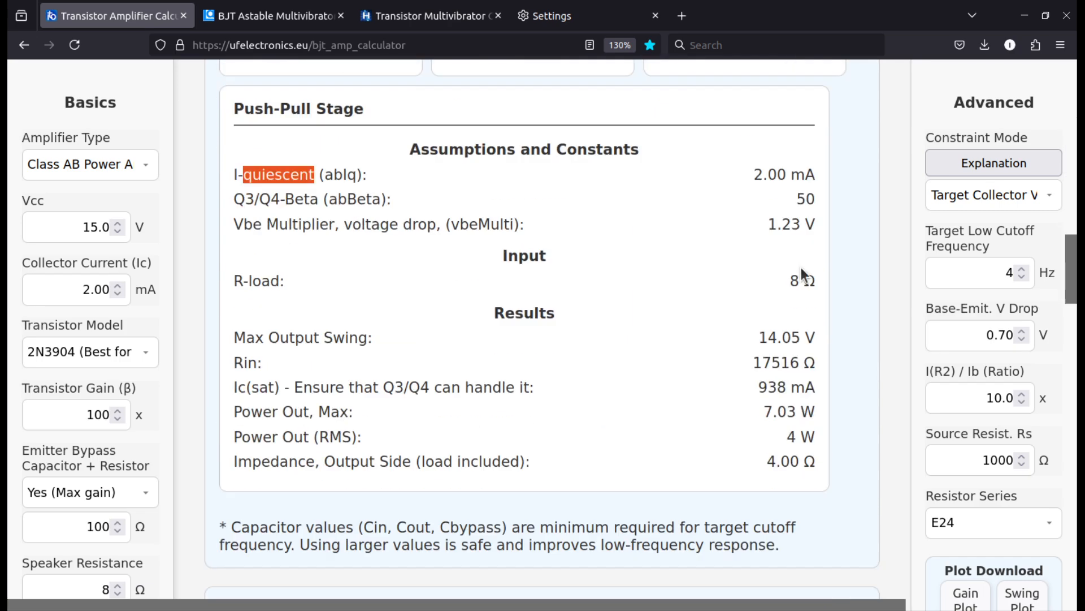
left_click(327, 166)
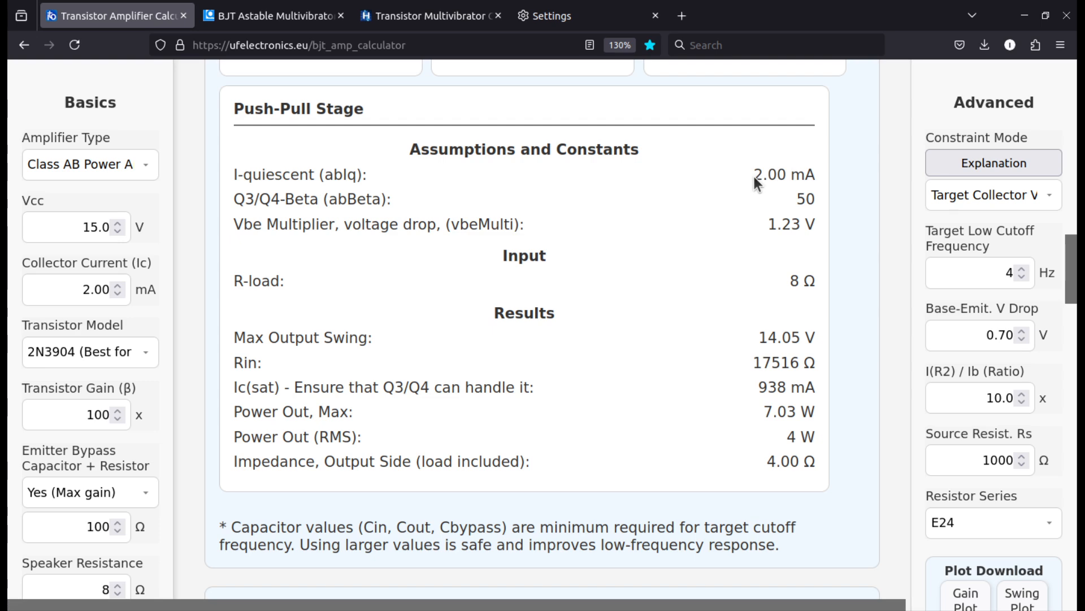
mouse_move(754, 175)
left_mouse_down()
mouse_move(806, 172)
mouse_move(764, 174)
left_mouse_up()
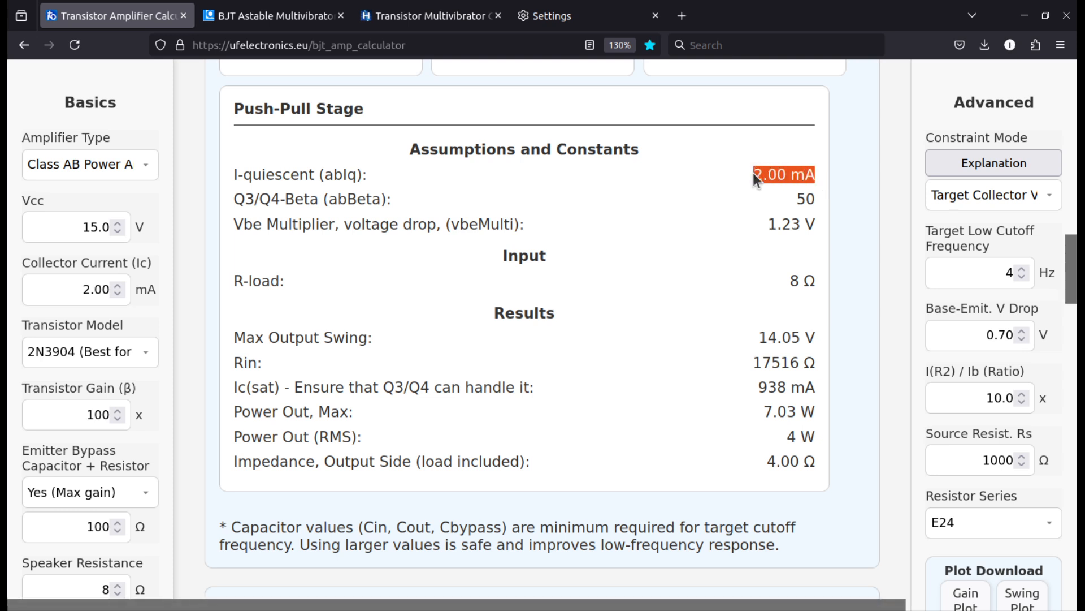
left_click(360, 176)
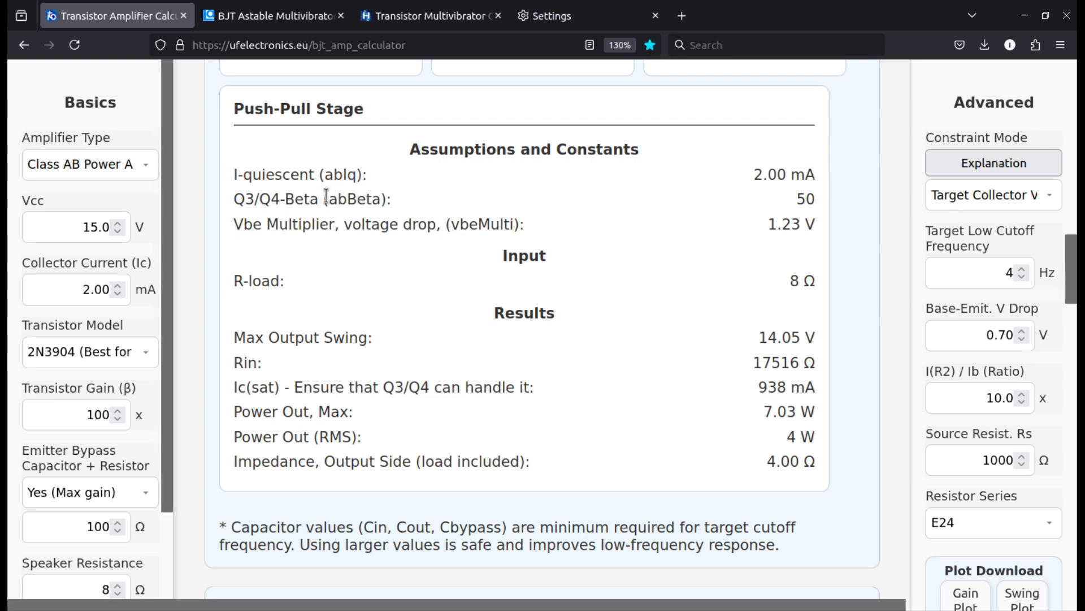
Highlight the Q3/Q4-Beta row, find those output transistors in the schematic, and return to the push-pull assumptions
triple_click(299, 200)
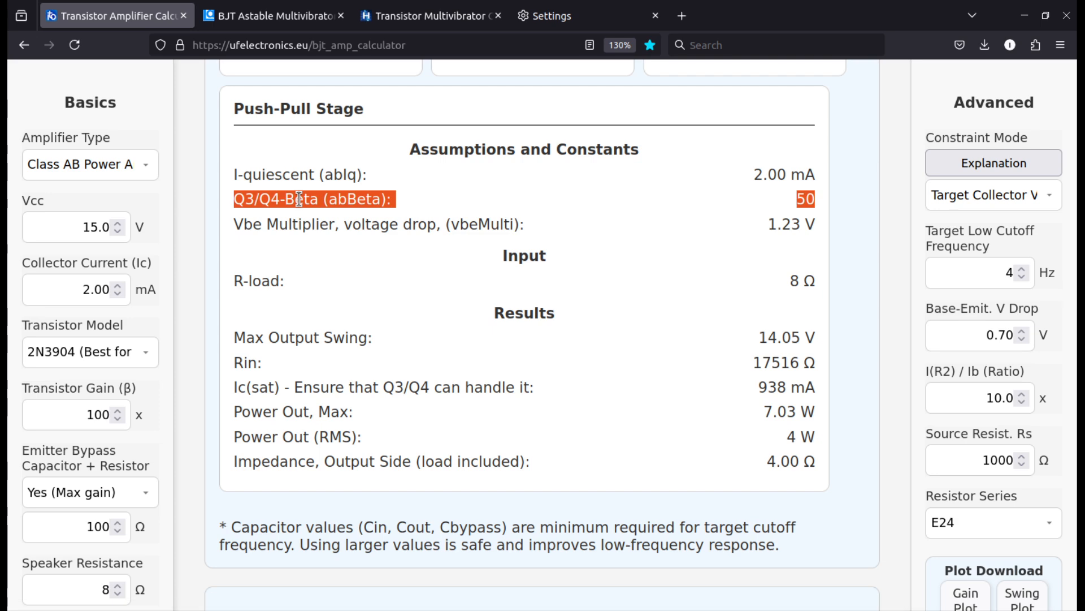
left_click(299, 199)
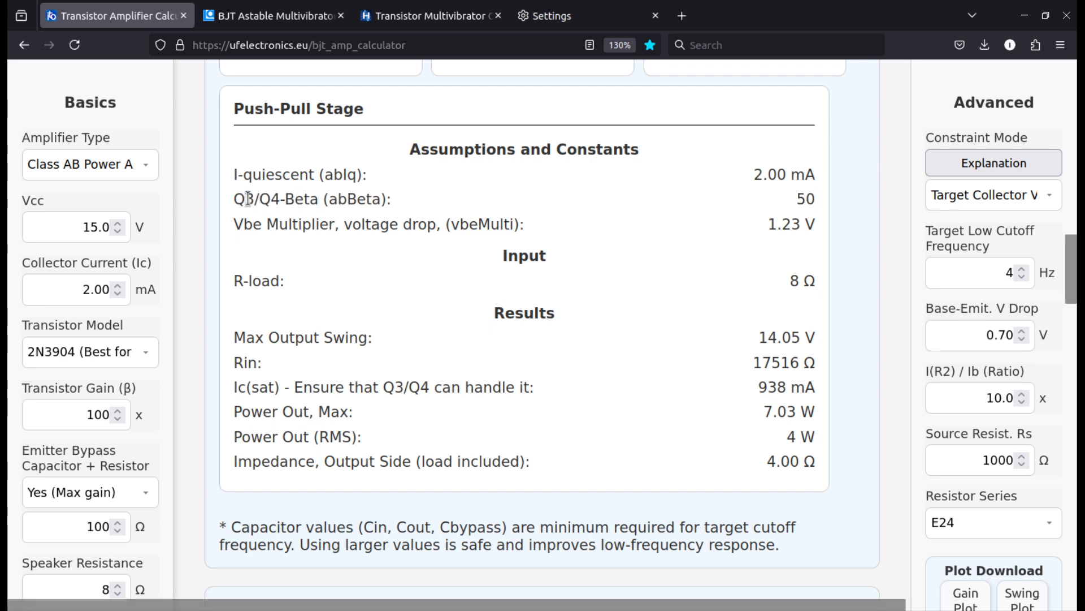
scroll(622, 235, "up", 15)
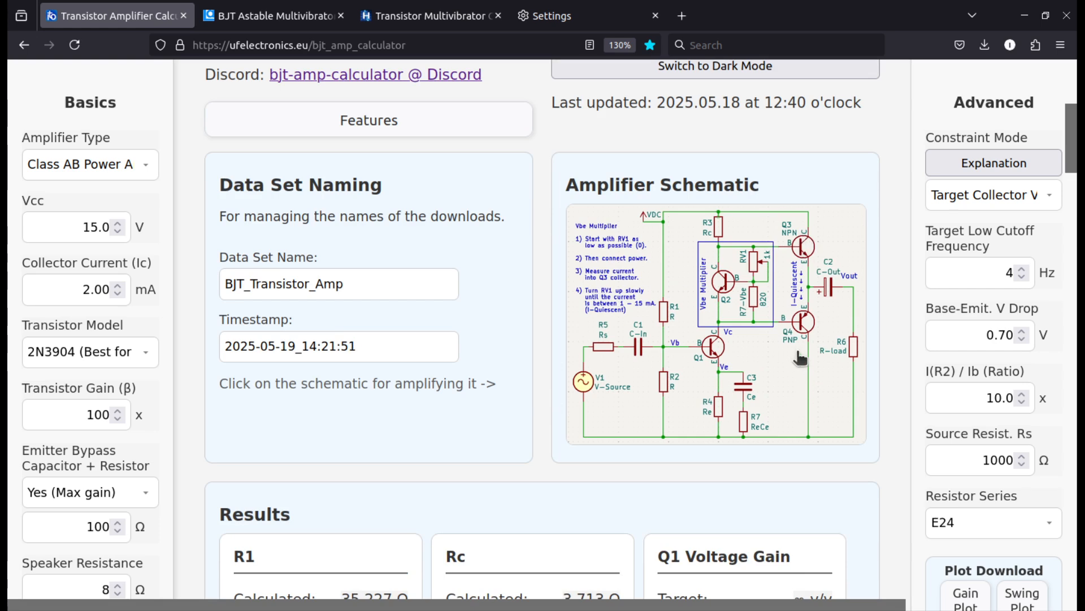
scroll(797, 362, "down", 10)
scroll(724, 342, "down", 5)
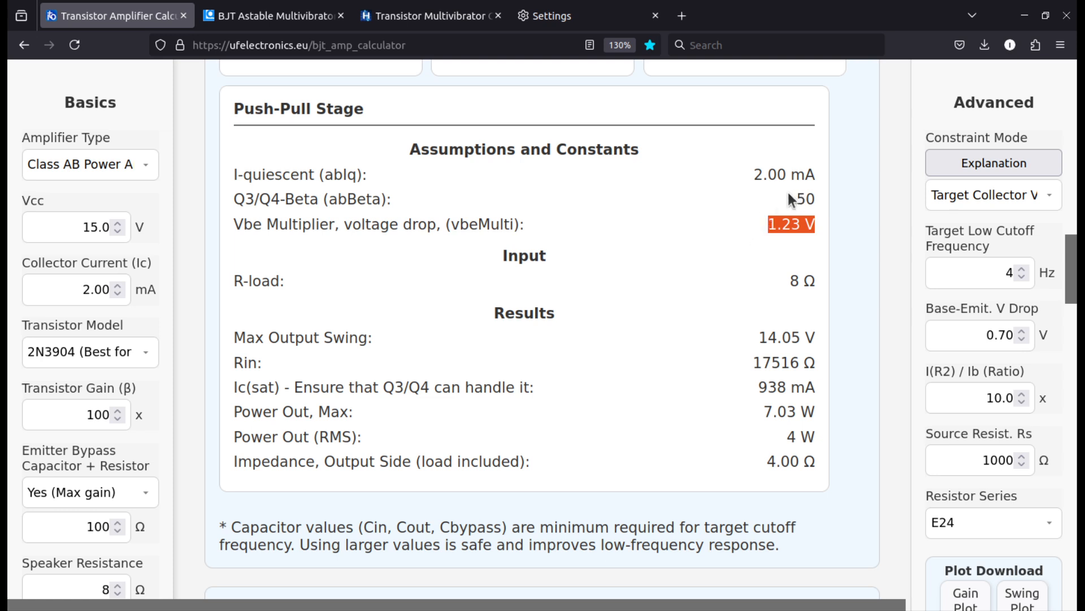
Highlight only the I-quiescent value among the push-pull assumptions and constants
left_click_drag(823, 163, 751, 182)
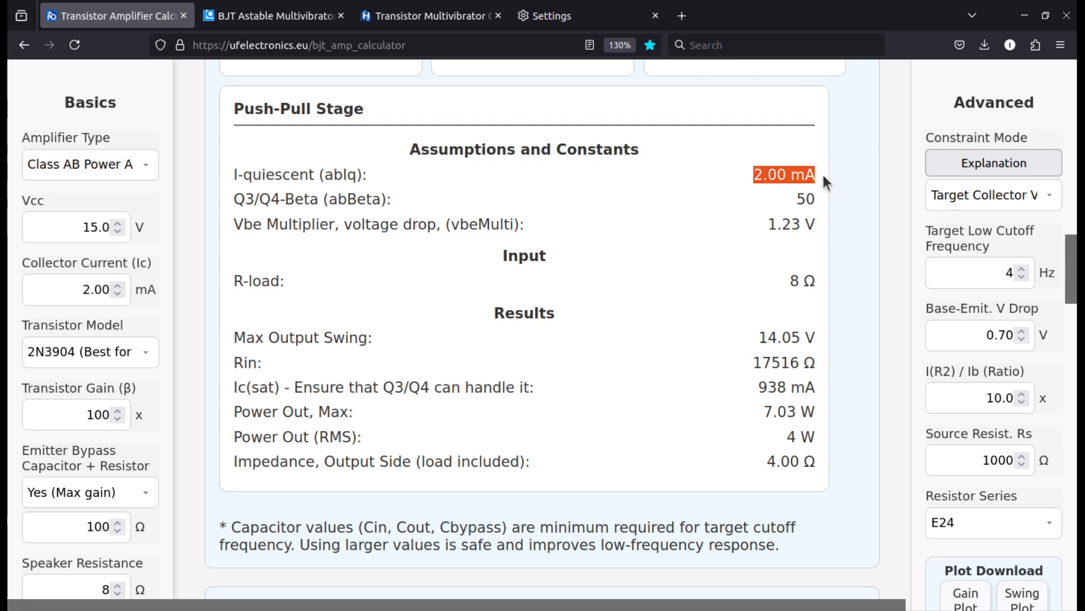
left_click(748, 171)
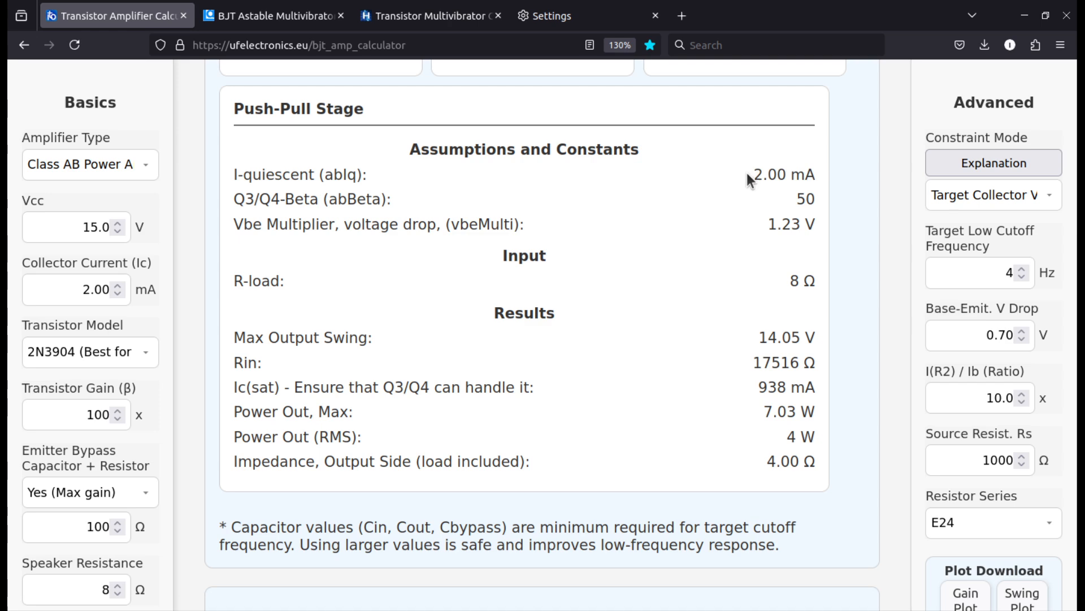
left_click_drag(746, 173, 816, 171)
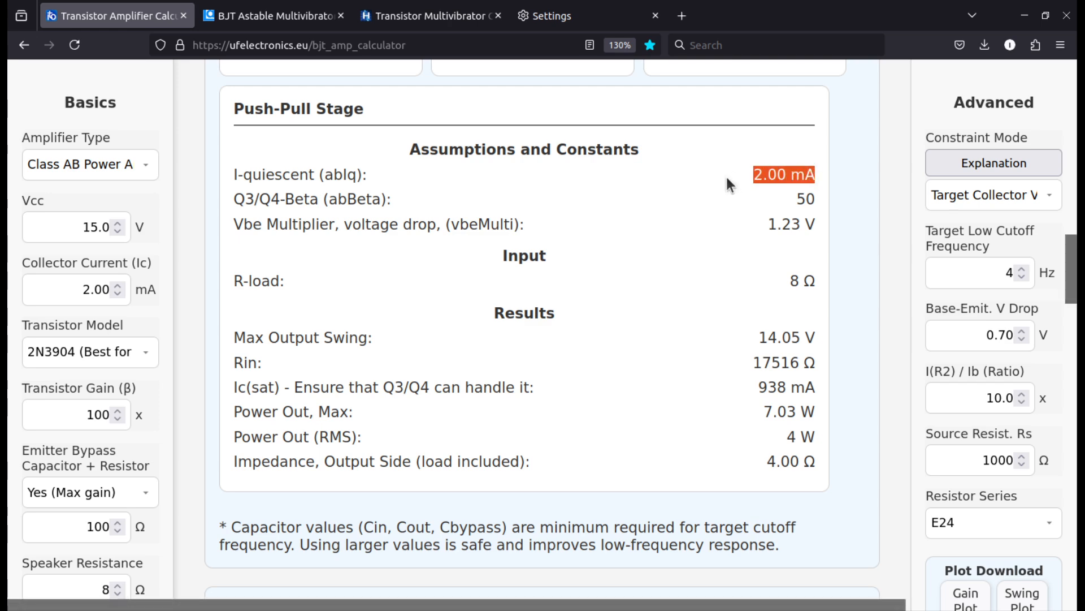
left_click(750, 171)
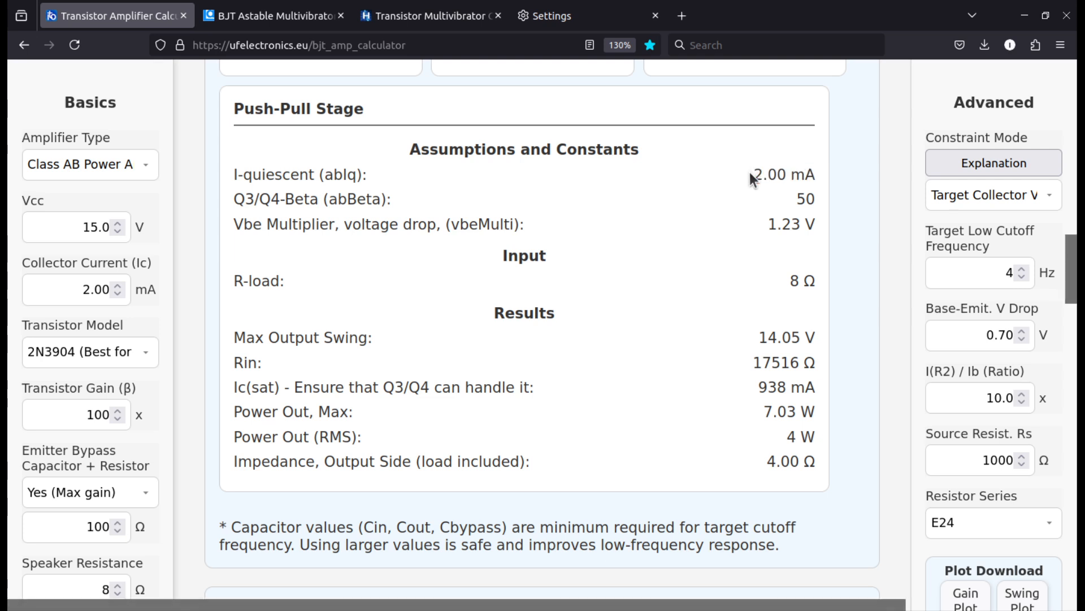
left_click_drag(749, 172, 821, 175)
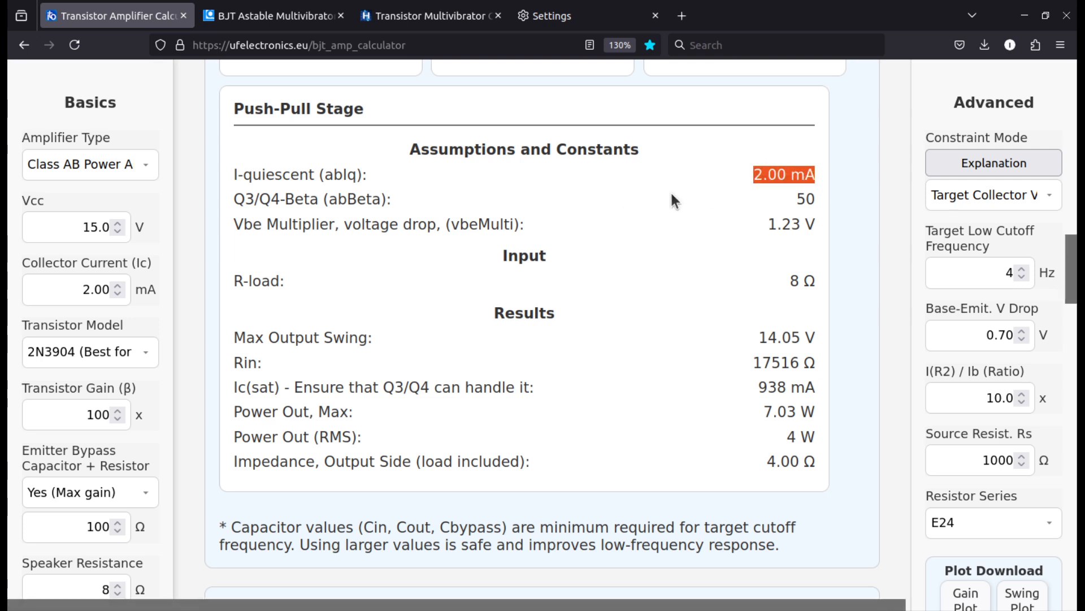
Highlight the R-load input of the push-pull stage and trace the load and output capacitor in the schematic
scroll(661, 275, "down", 3)
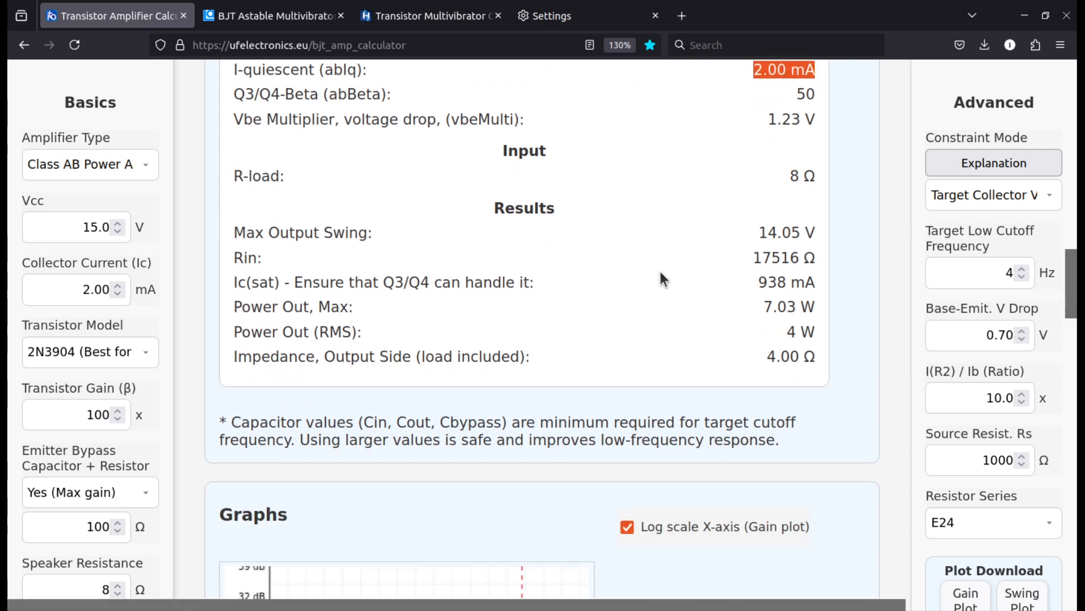
left_click_drag(288, 174, 225, 175)
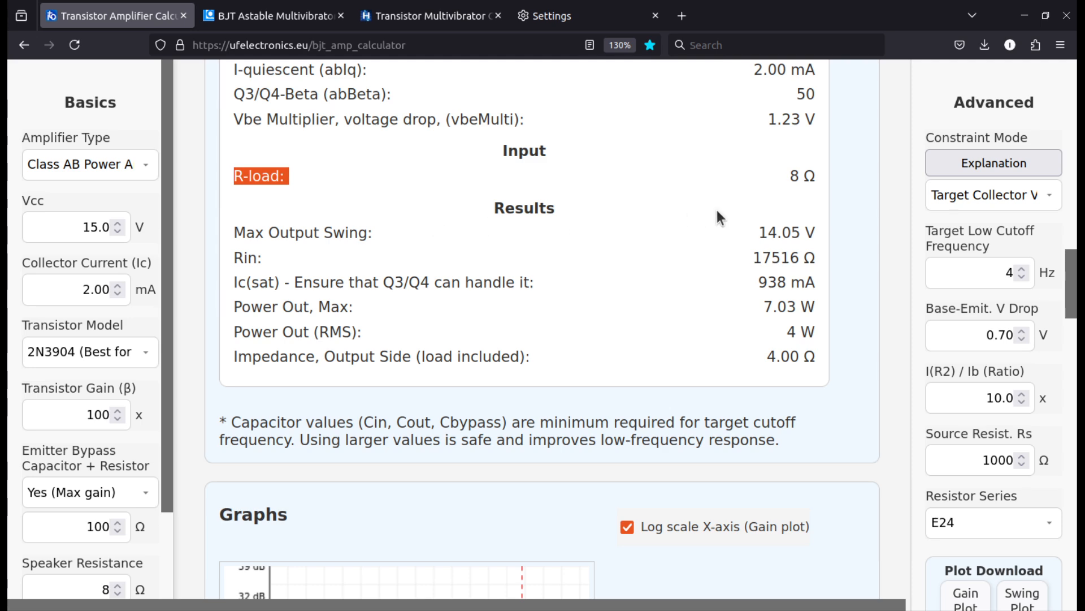
scroll(729, 226, "up", 15)
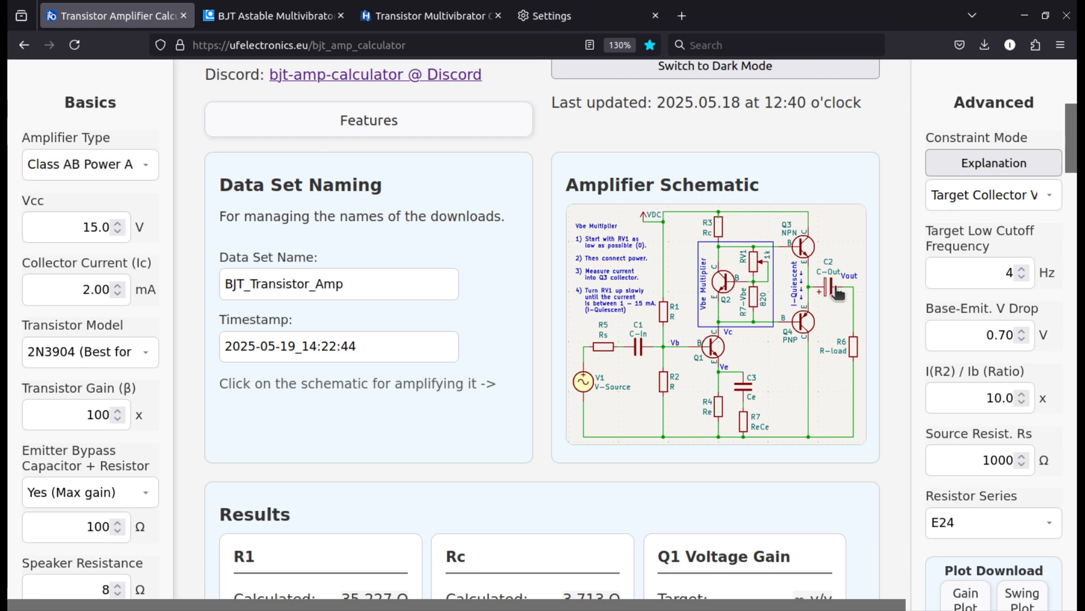
scroll(637, 428, "down", 10)
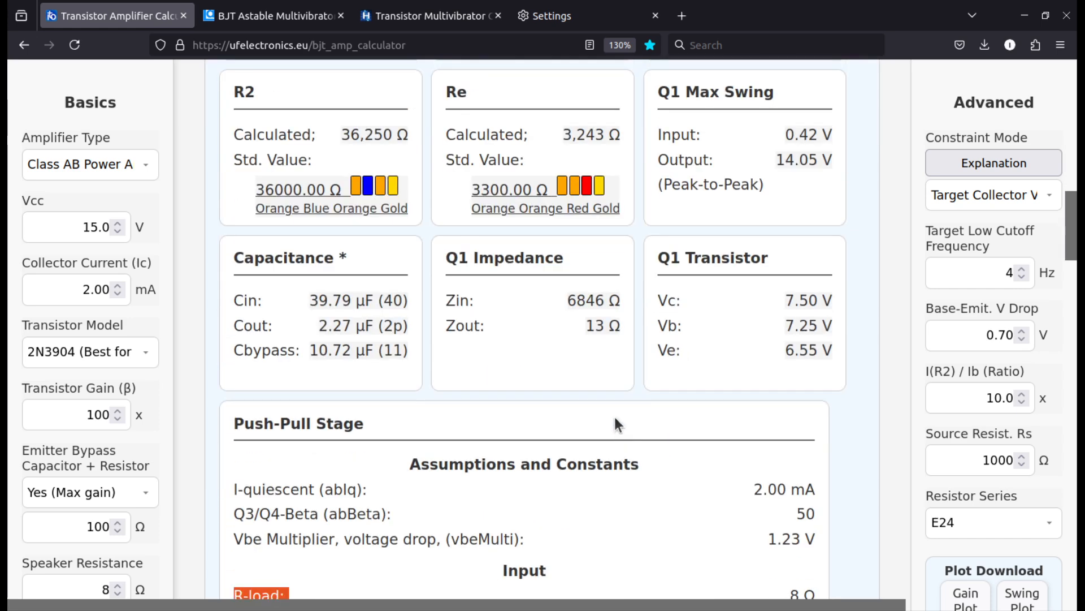
scroll(615, 424, "down", 2)
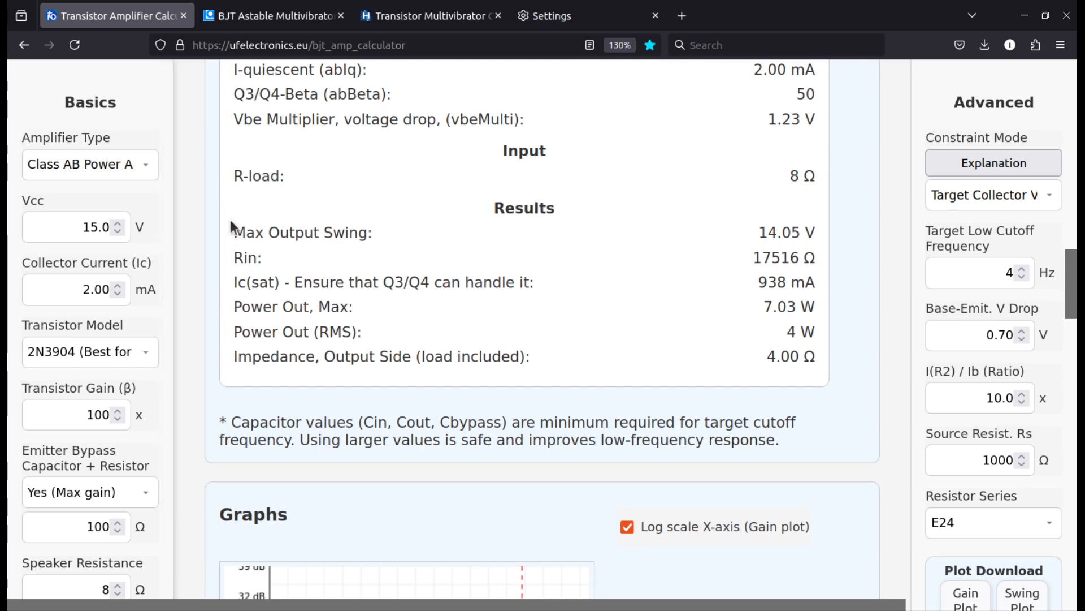
Go through the push-pull results, highlighting Max Output Swing, Power Out Max and the output-side impedance label
left_click_drag(230, 219, 429, 241)
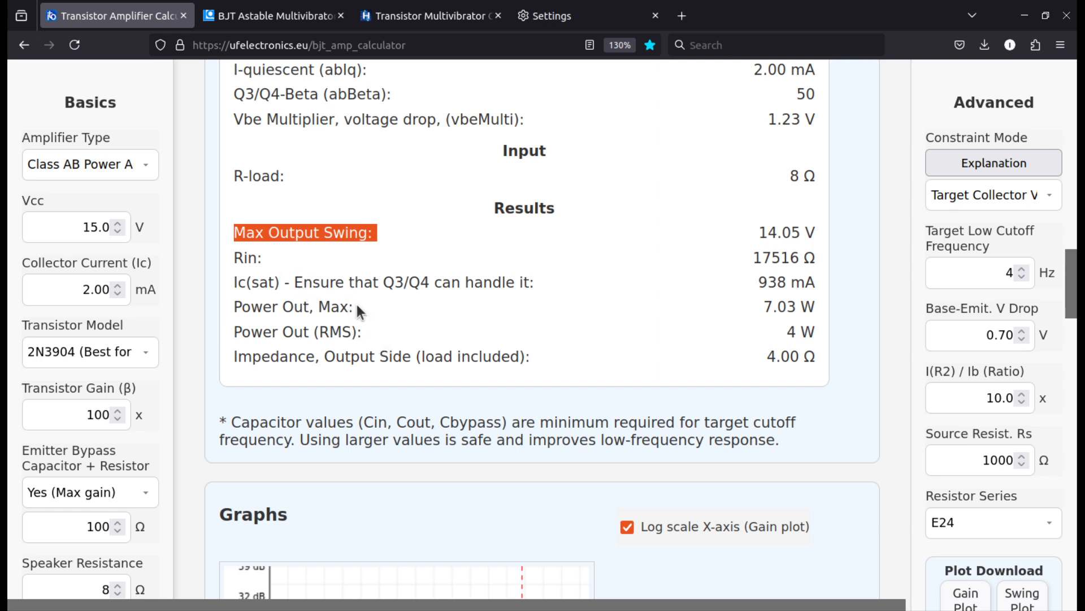
left_click_drag(354, 305, 229, 302)
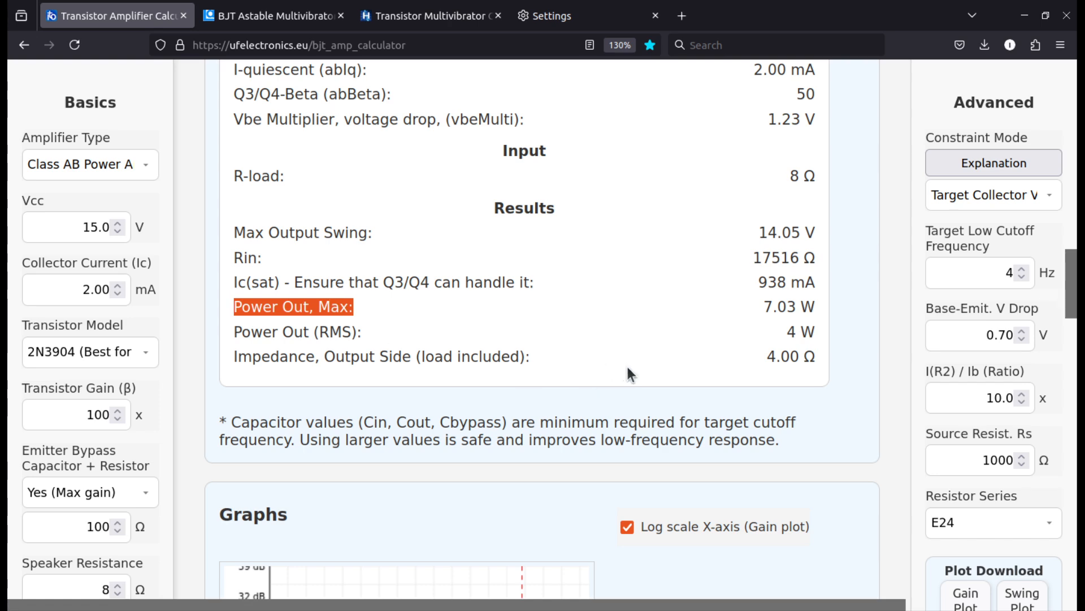
left_click(466, 359)
double_click(466, 358)
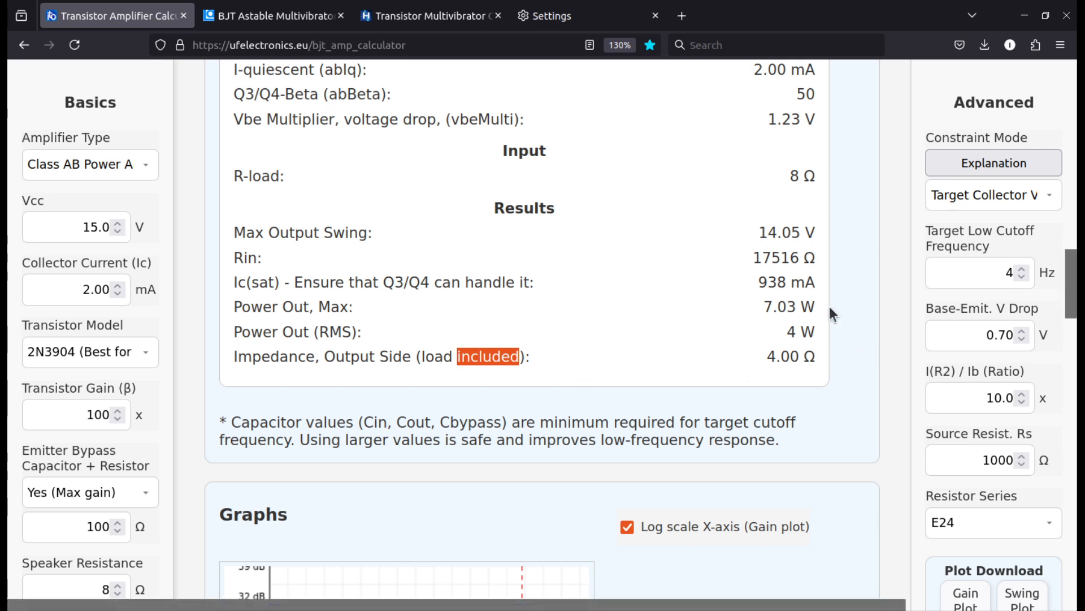
left_click_drag(315, 171, 229, 175)
View the gain and output voltage graphs, reading a point on the gain curve, and continue to Q1's output characteristics
scroll(417, 233, "down", 3)
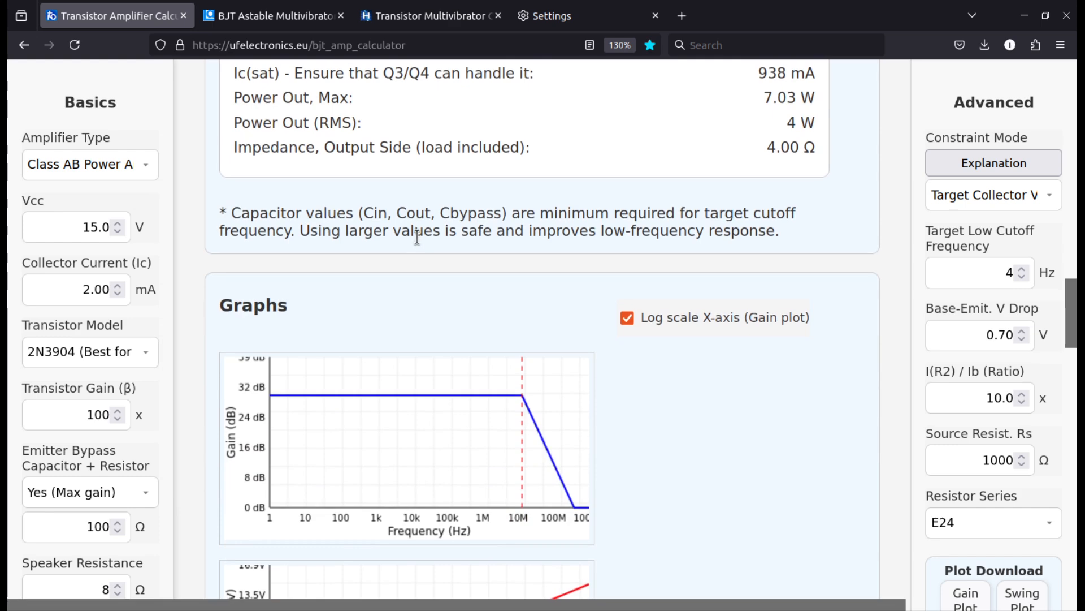
scroll(417, 237, "up", 3)
scroll(418, 244, "down", 5)
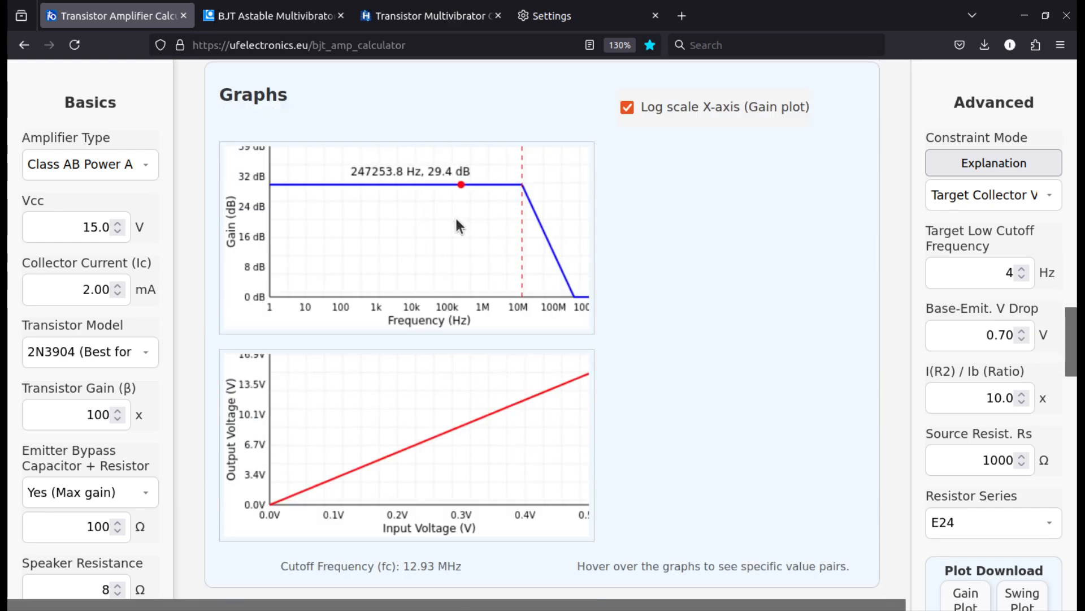
scroll(453, 423, "down", 10)
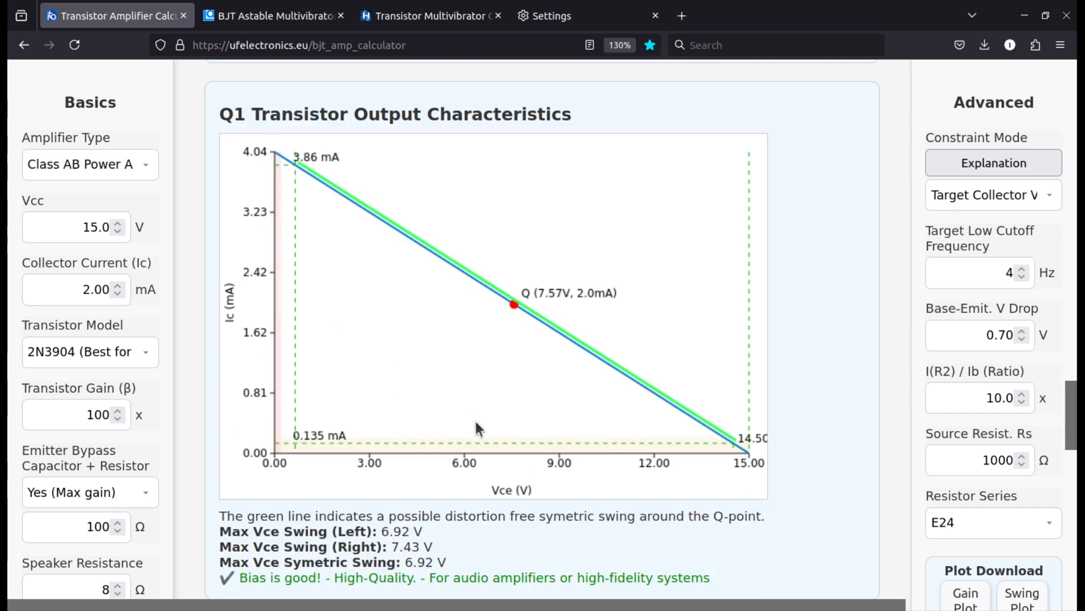
Highlight the bias assessment under the Q1 Transistor Output Characteristics plot and review the load line
scroll(484, 422, "up", 5)
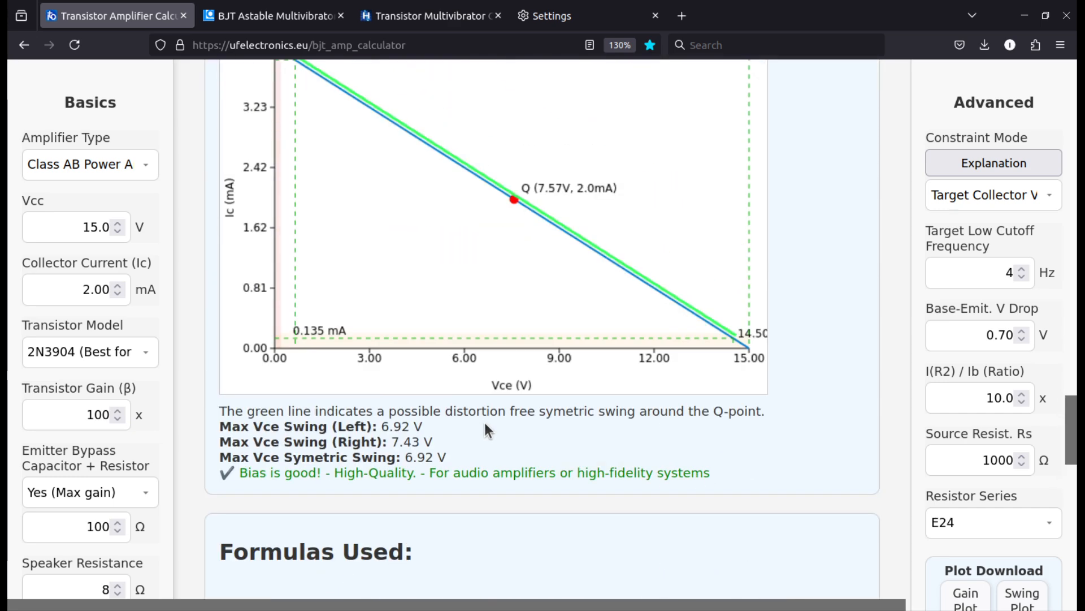
left_click_drag(731, 474, 239, 473)
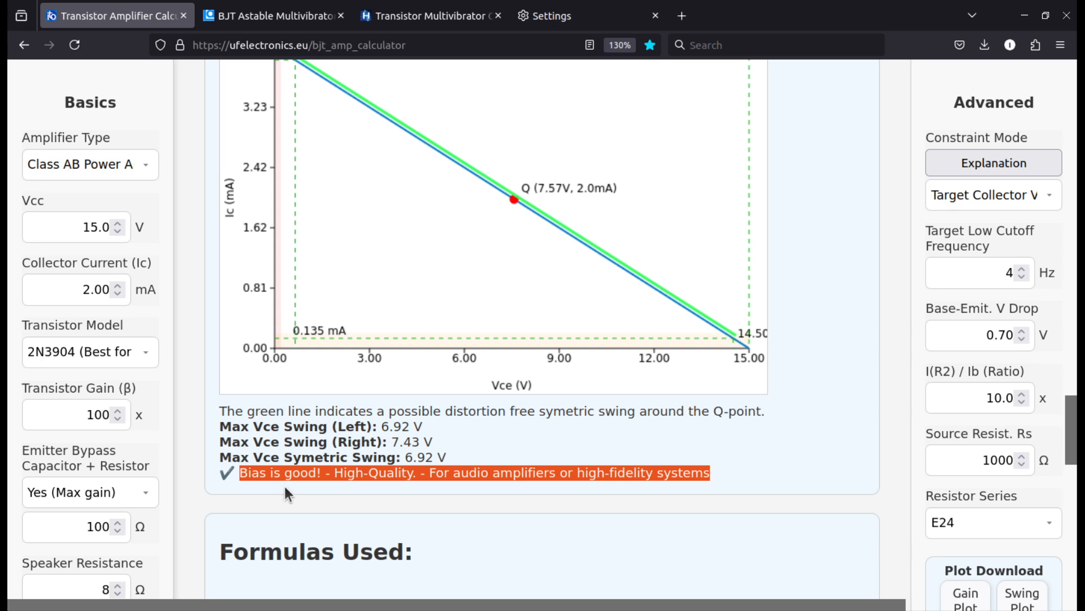
scroll(283, 484, "up", 2)
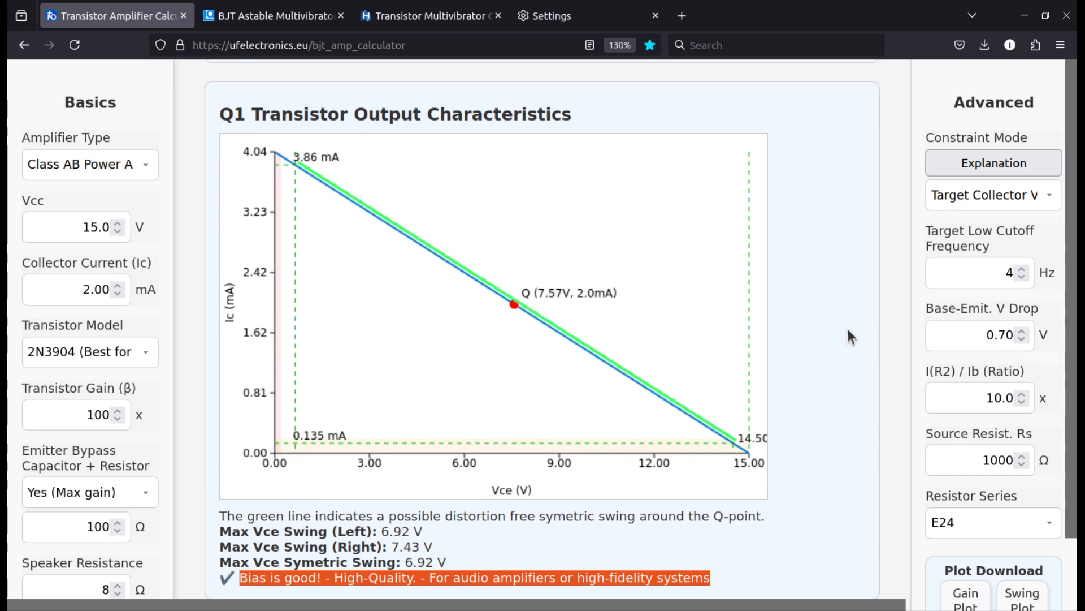
scroll(847, 330, "down", 3)
scroll(837, 345, "up", 5)
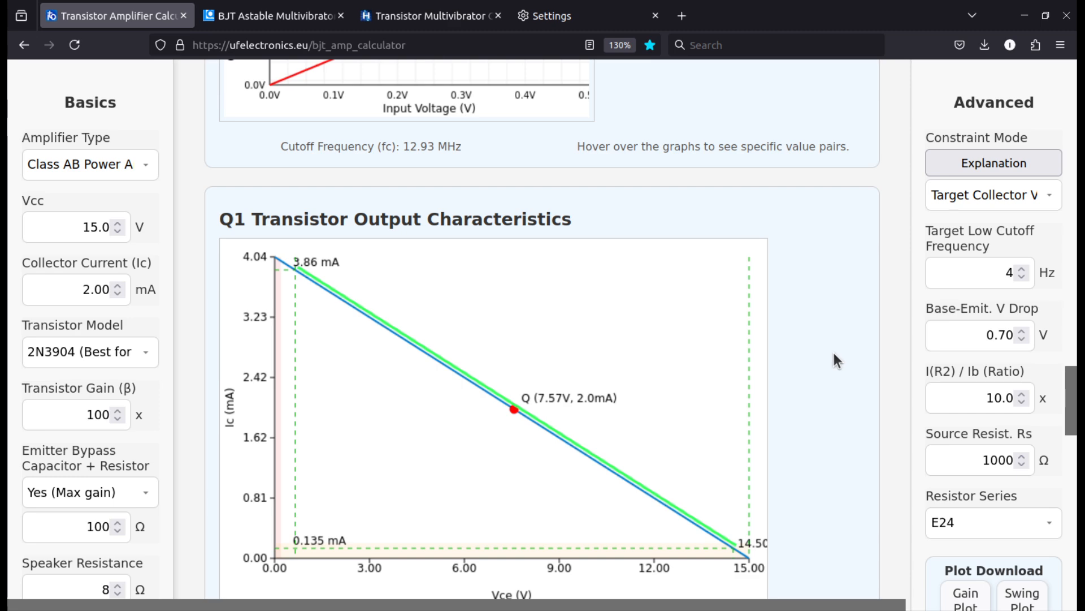
Change the constraint mode to Target Emitter Voltage (Ve) and check Q1's output characteristics plot
scroll(833, 351, "down", 4)
scroll(827, 358, "up", 5)
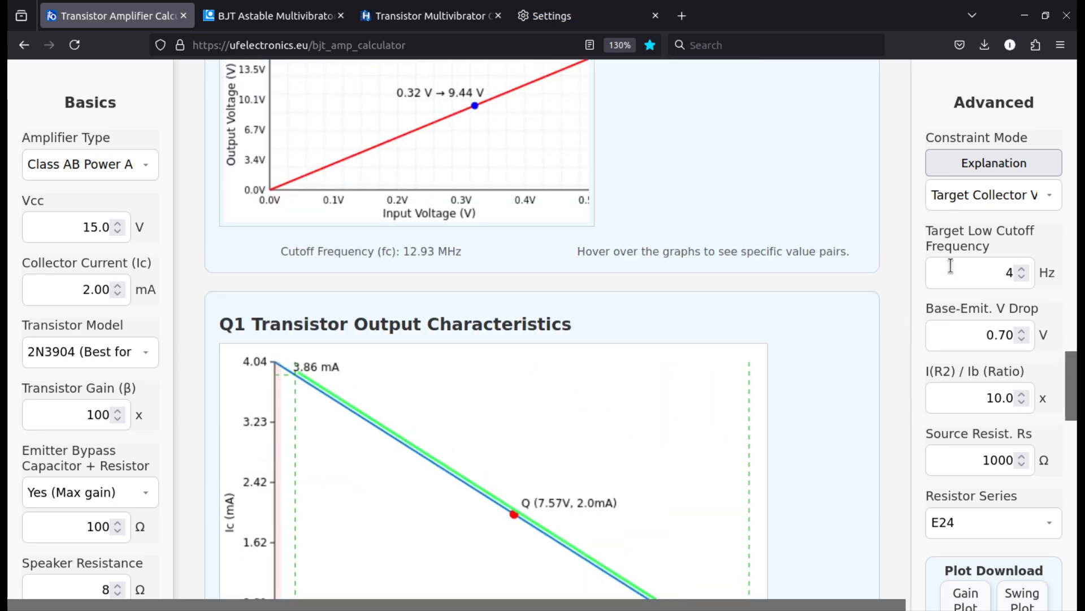
left_click(992, 195)
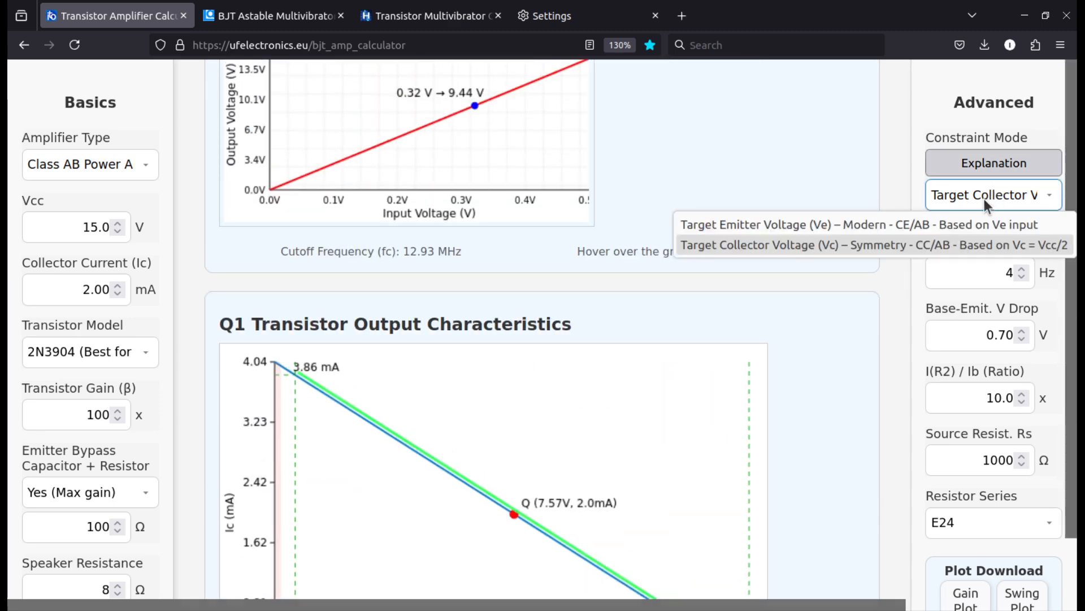
left_click(873, 225)
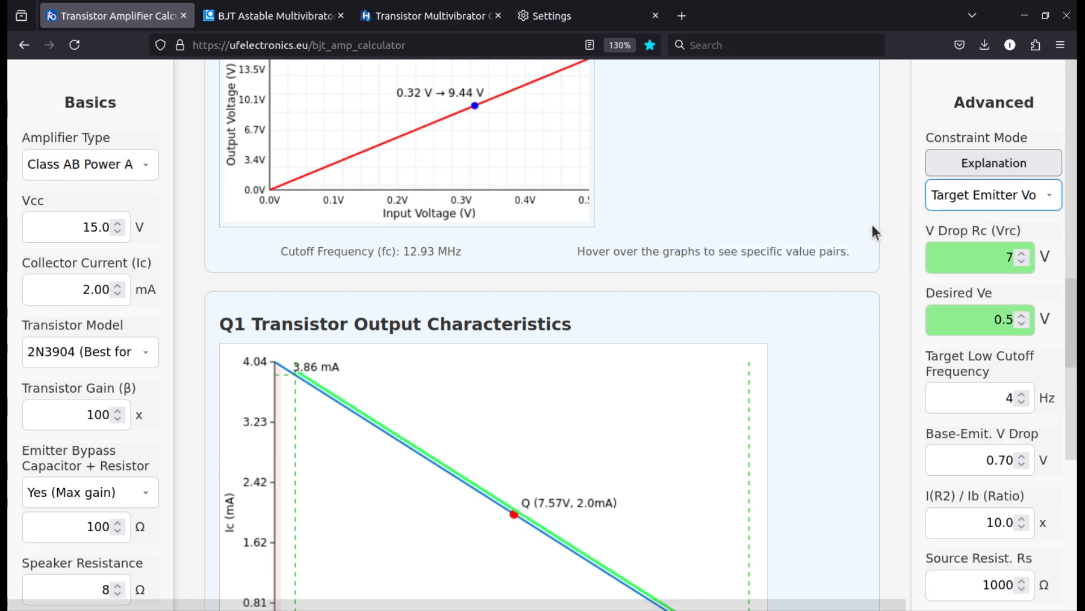
scroll(866, 275, "down", 5)
scroll(863, 278, "up", 4)
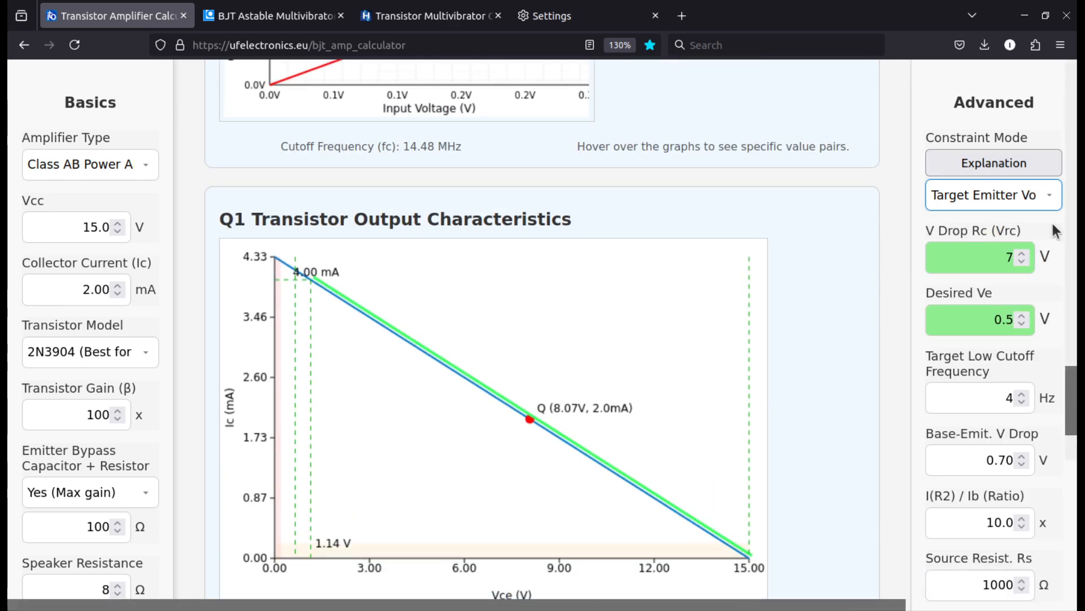
Set V Drop Rc (Vrc) to 4 V and review the Q-point and swing results for Q1
left_click_drag(993, 257, 1039, 259)
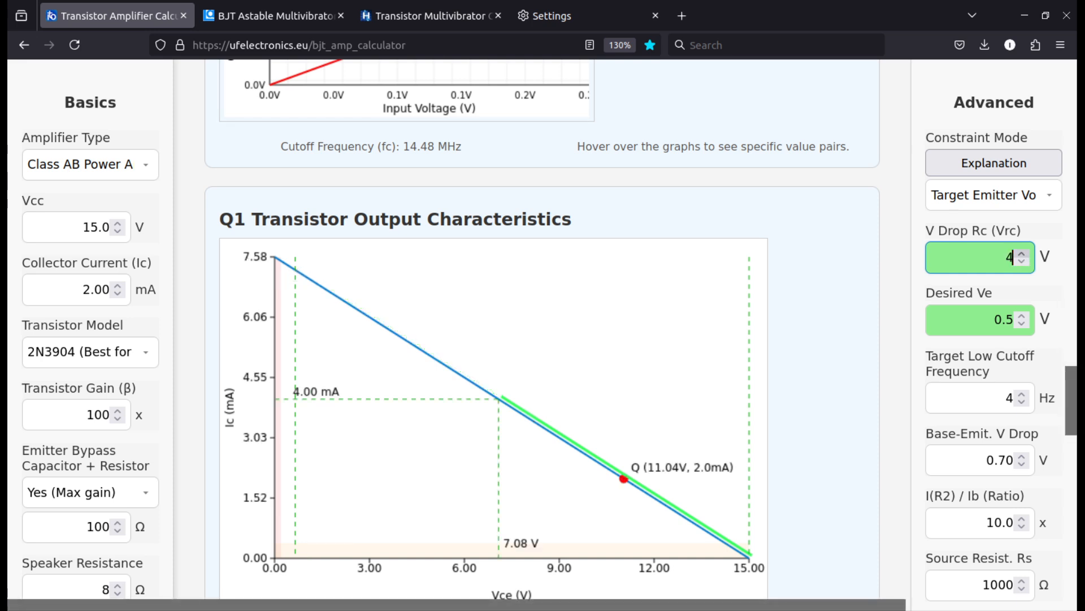
left_click(816, 347)
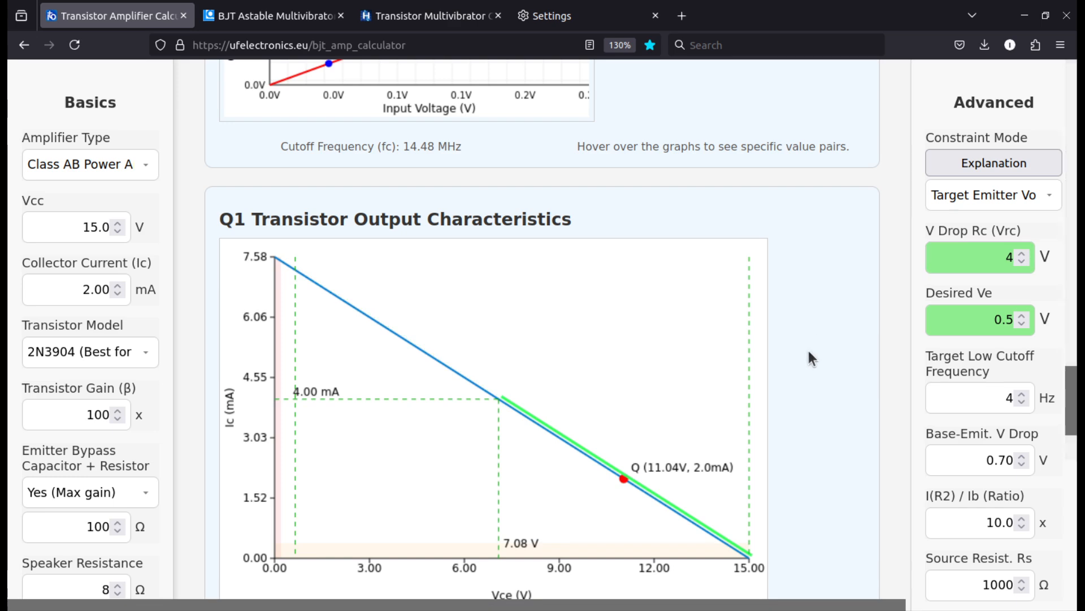
scroll(503, 404, "down", 2)
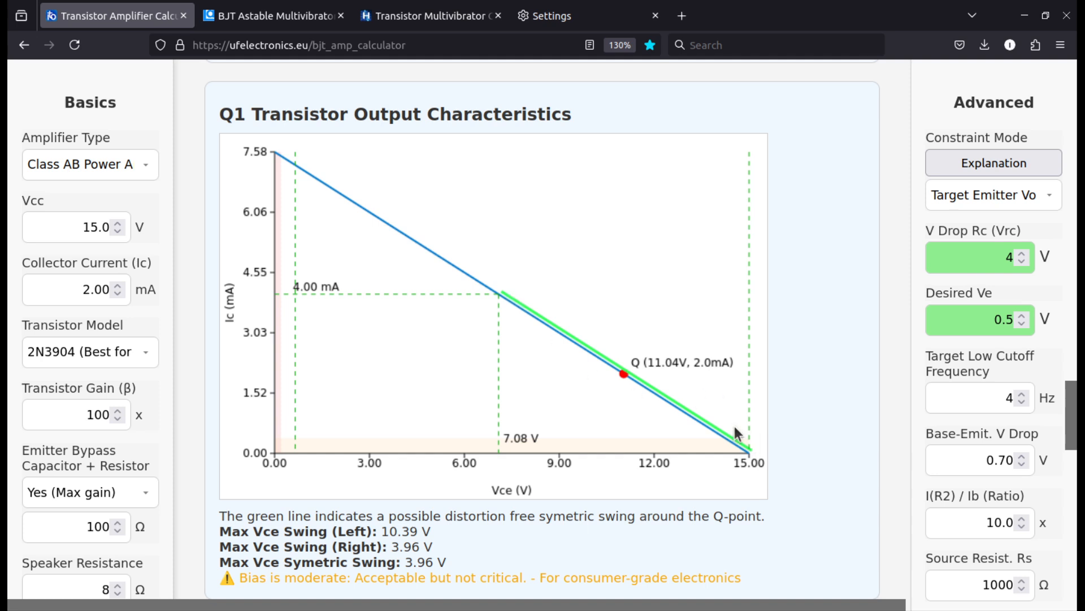
scroll(532, 419, "down", 2)
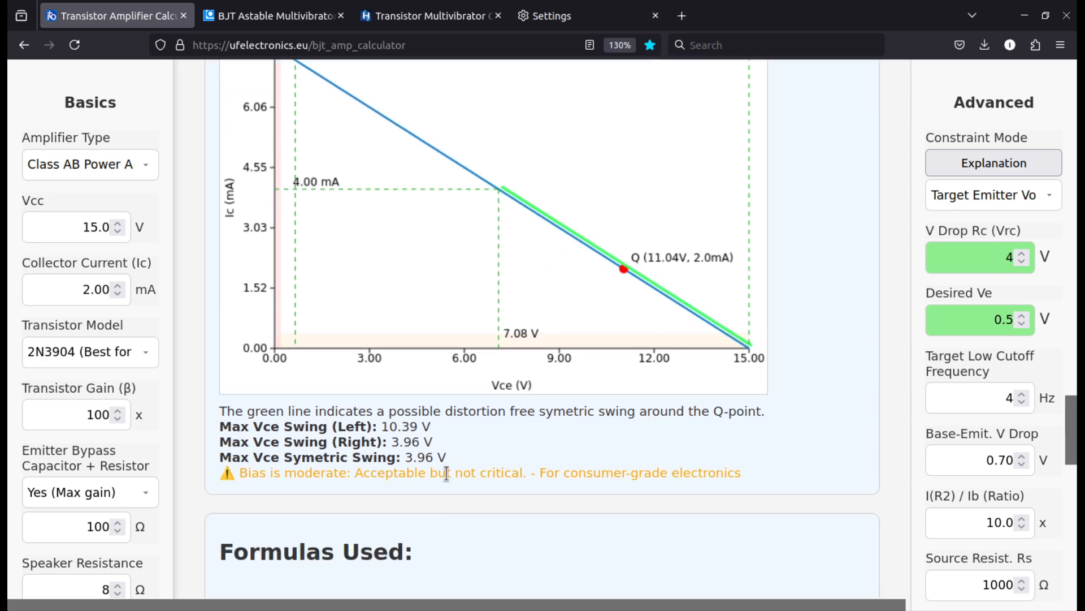
Highlight the Max Vce Symetric Swing line, the Max Vce Swing (Right) value and the bias assessment below the Q1 plot
left_click_drag(446, 458, 331, 457)
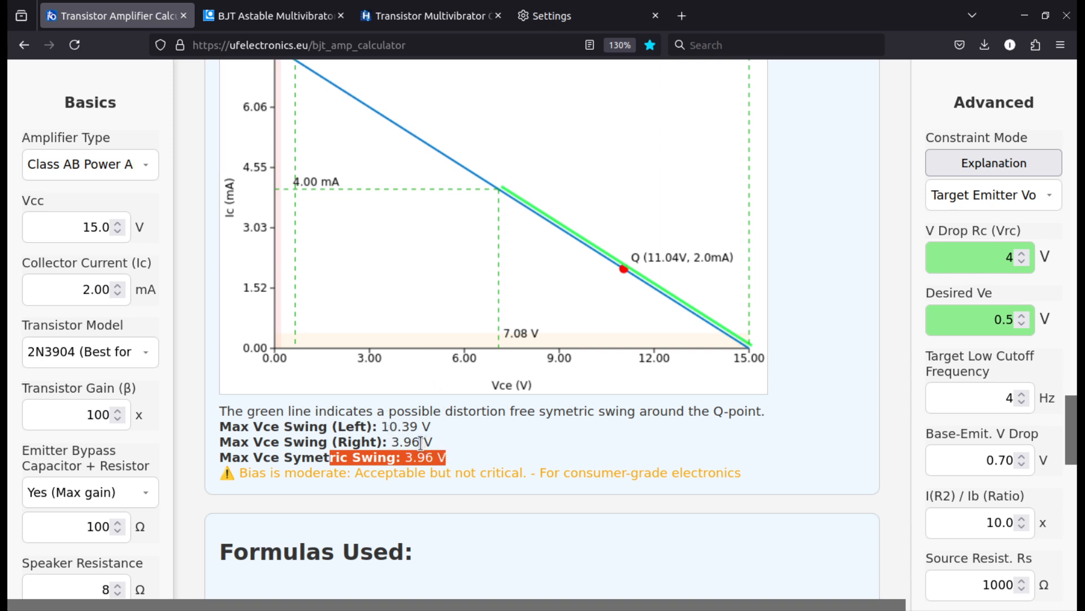
left_click_drag(420, 443, 391, 445)
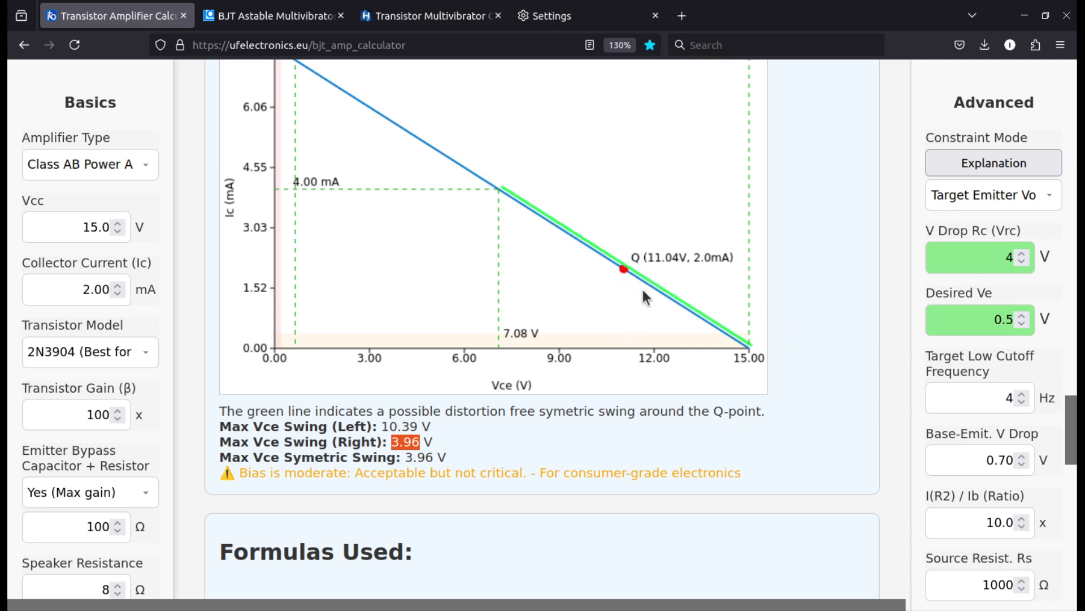
left_click(458, 467)
left_click_drag(248, 476, 736, 479)
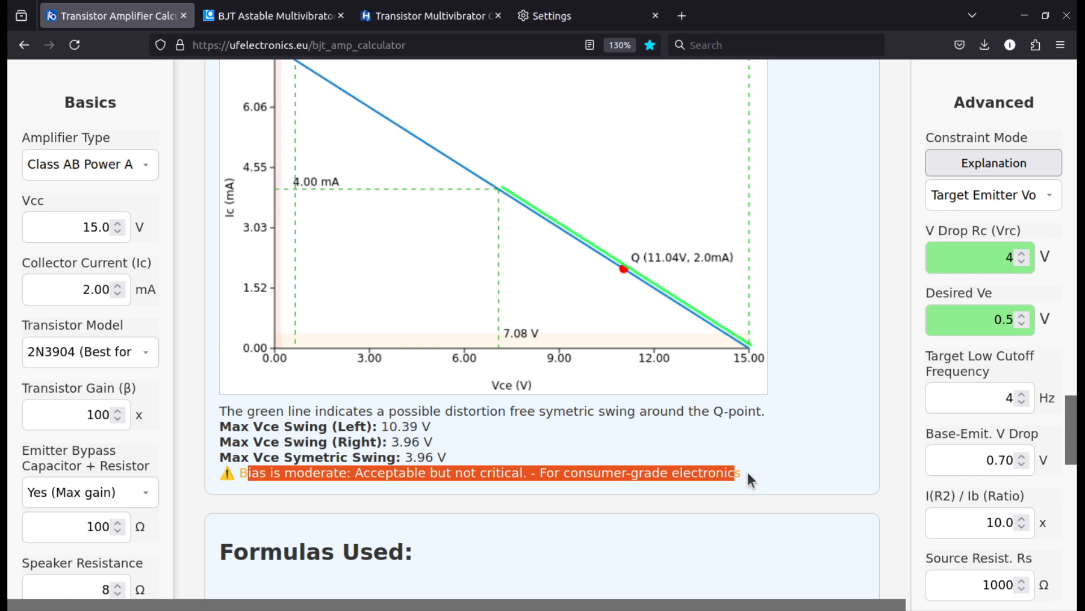
Set V Drop Rc (Vrc) to 7 V, then review Q1's load line and bias assessment and glance through the formulas
scroll(771, 476, "up", 2)
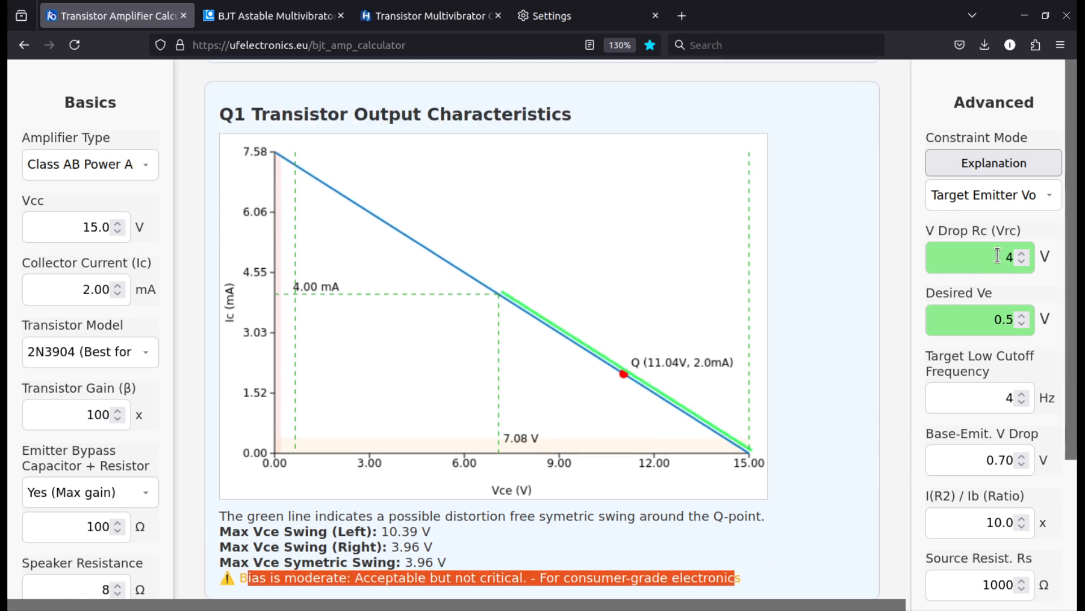
double_click(998, 258)
type("7")
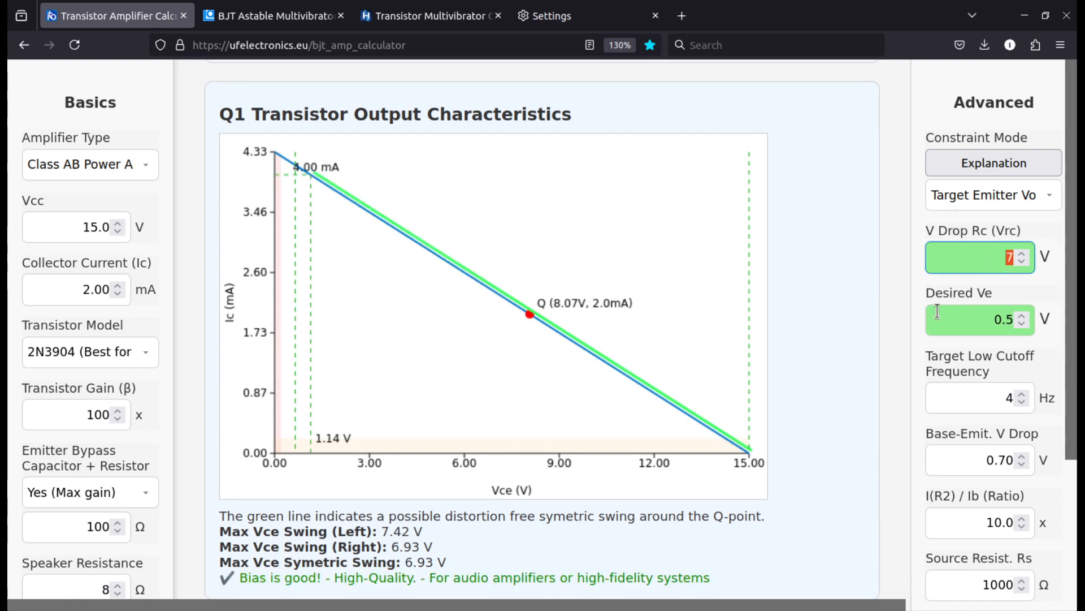
scroll(438, 297, "down", 5)
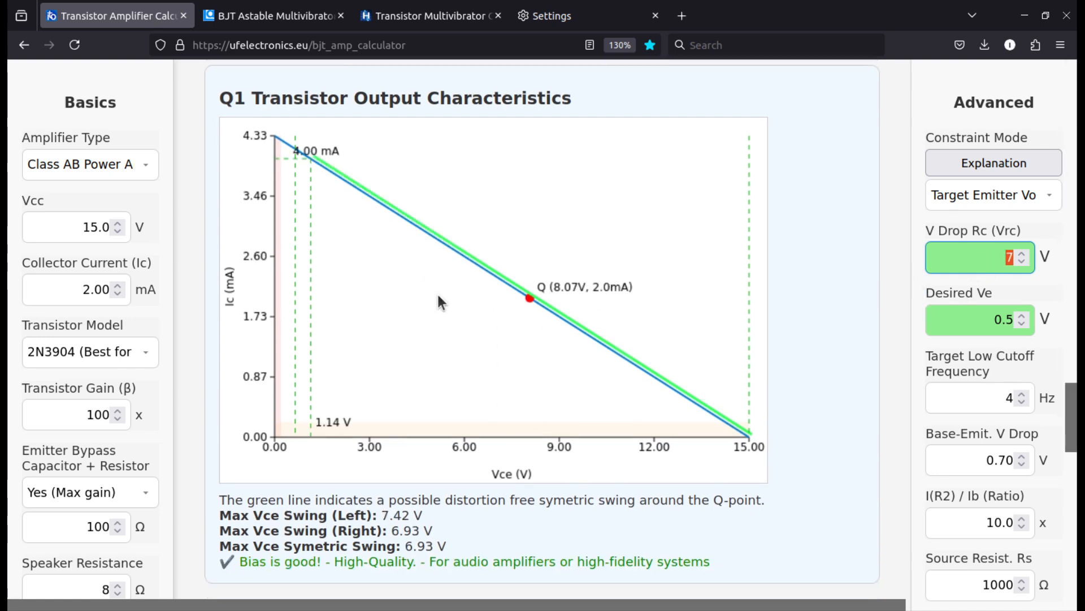
scroll(439, 303, "down", 12)
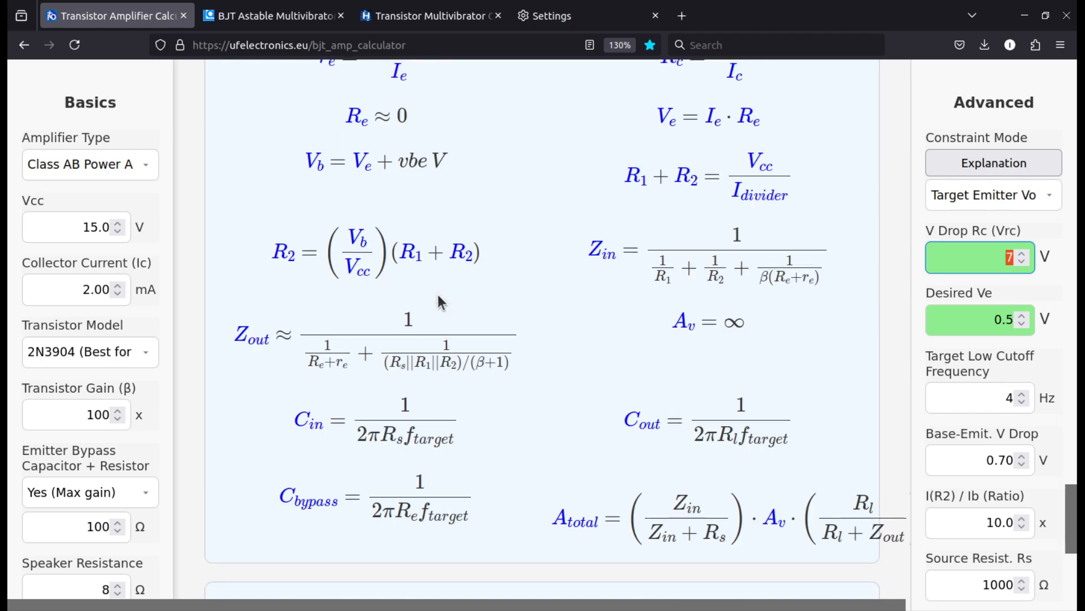
Return to the start of the calculator page and change the amplifier type to Common Emitter
scroll(447, 297, "up", 20)
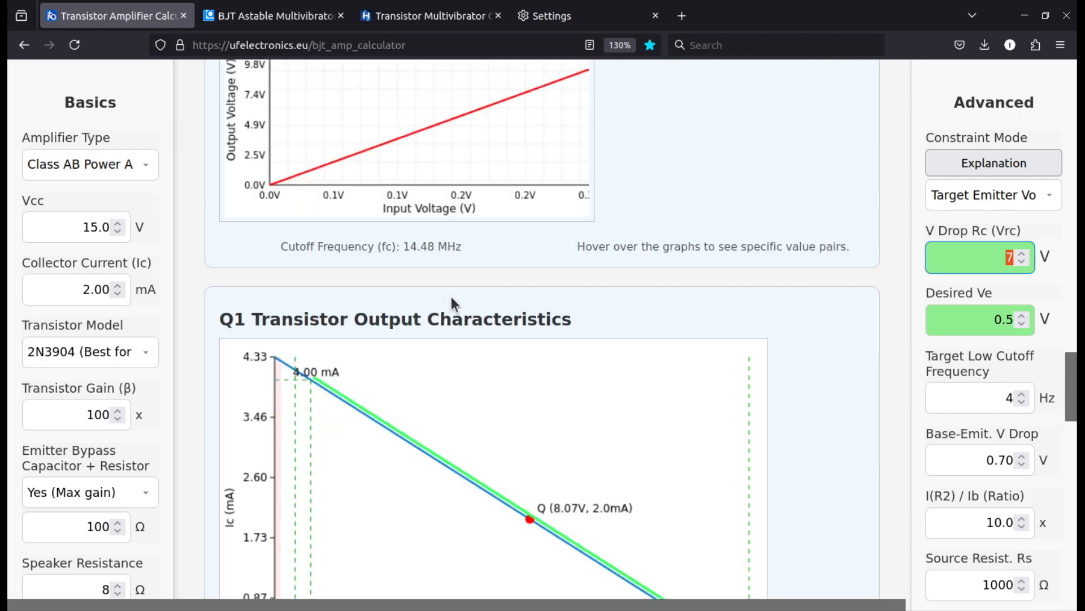
scroll(450, 293, "up", 9)
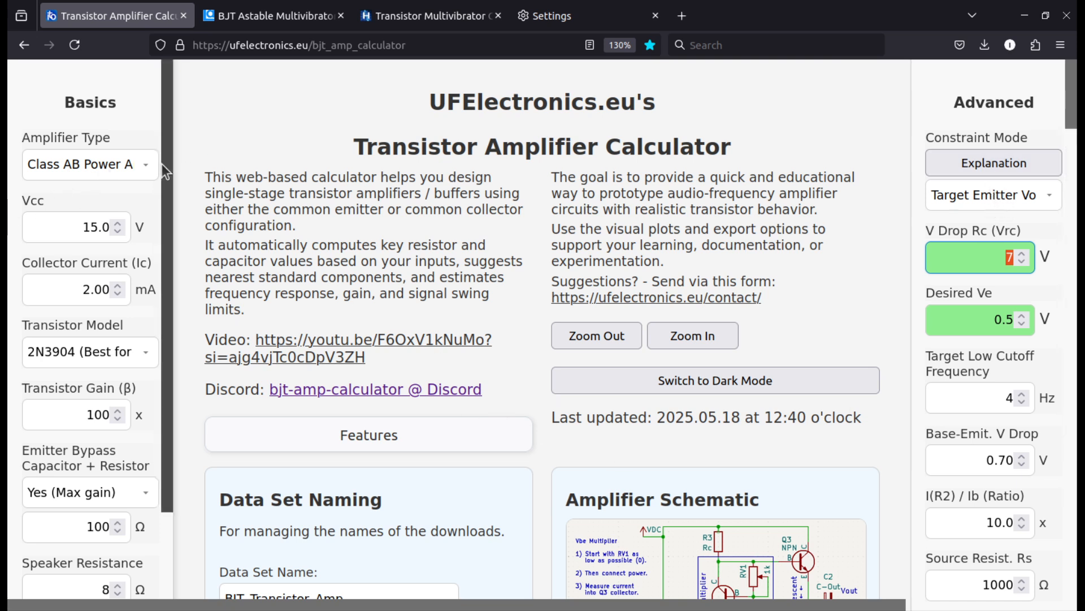
left_click(106, 163)
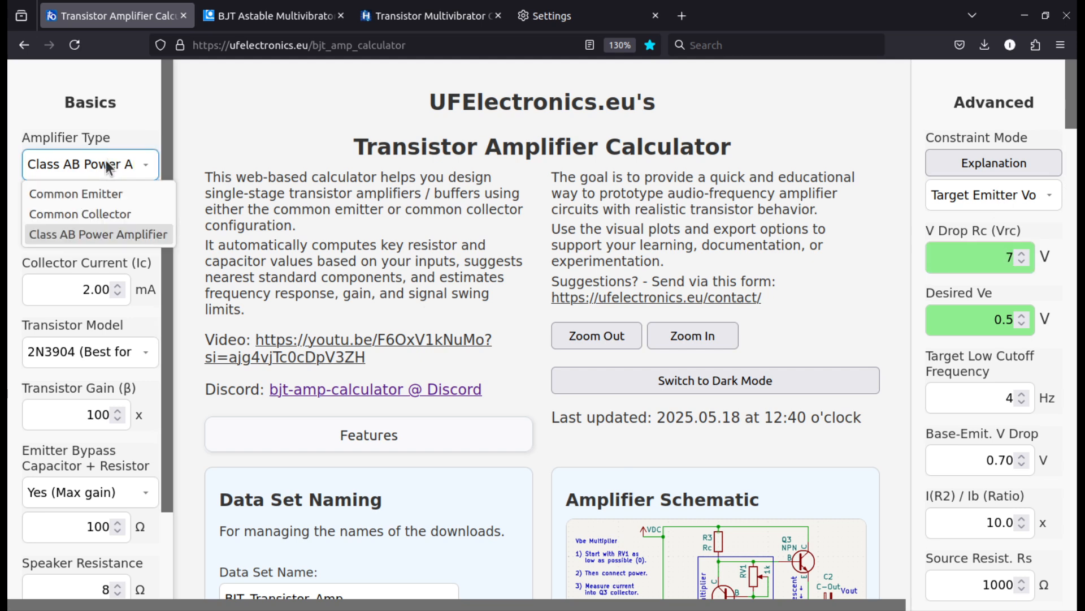
left_click(98, 191)
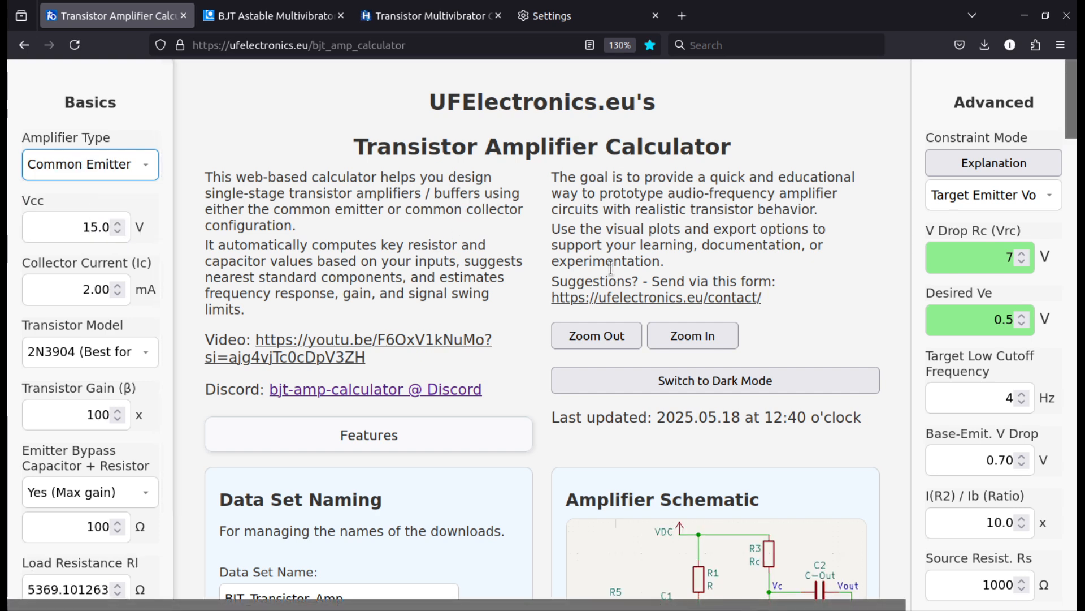